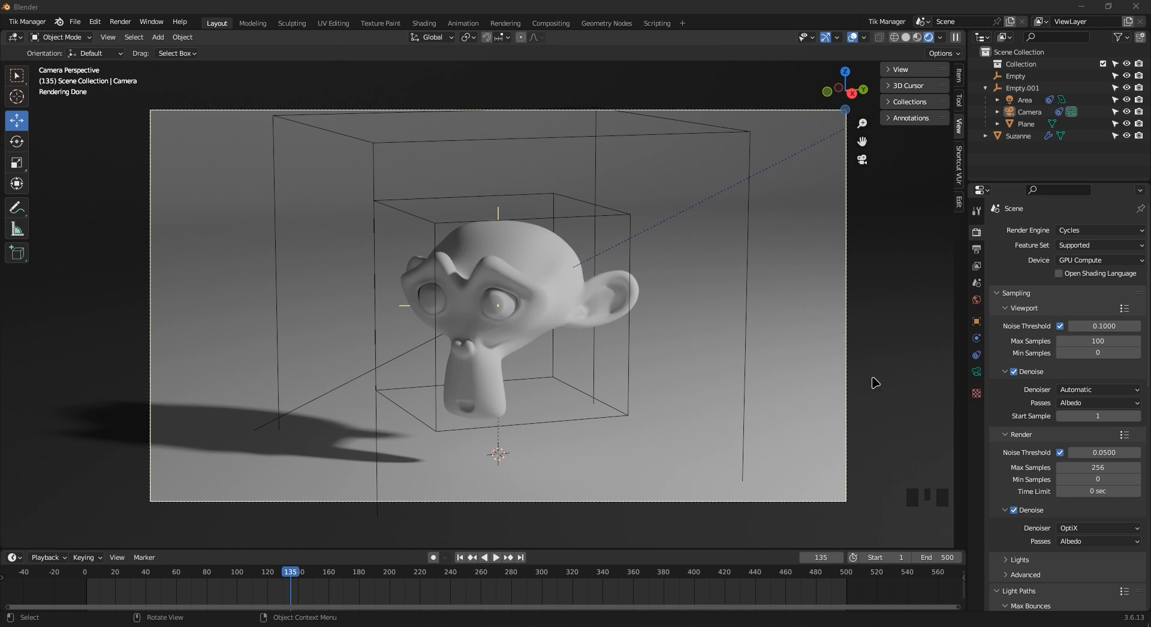
Examine the area light, camera and backdrop around the monkey head from several angles, ending in the camera view
scroll(874, 316, "up", 5)
middle_click_drag(825, 300, 825, 388)
scroll(713, 350, "down", 5)
scroll(711, 343, "down", 5)
scroll(342, 286, "up", 4)
scroll(342, 286, "down", 3)
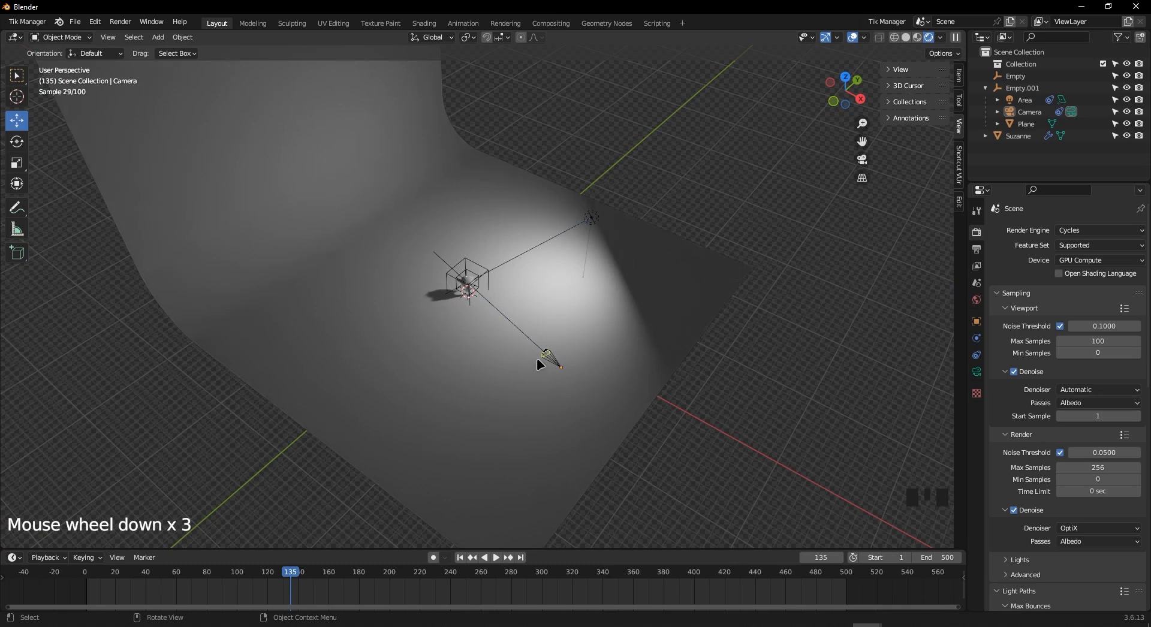
scroll(478, 282, "up", 4)
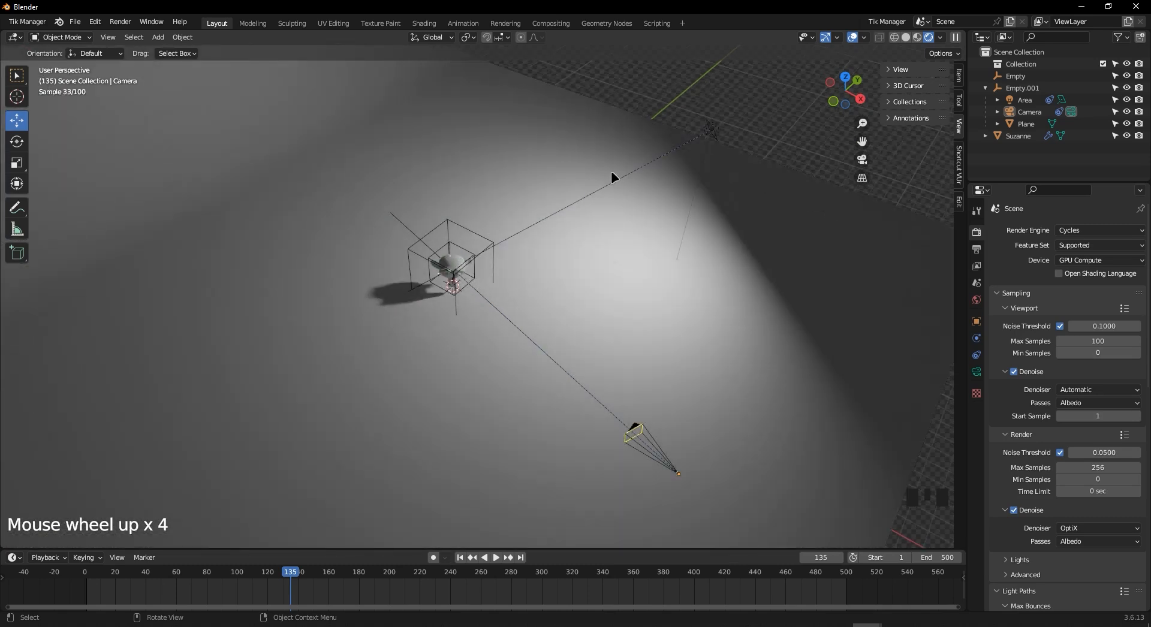
middle_click_drag(745, 301, 623, 271)
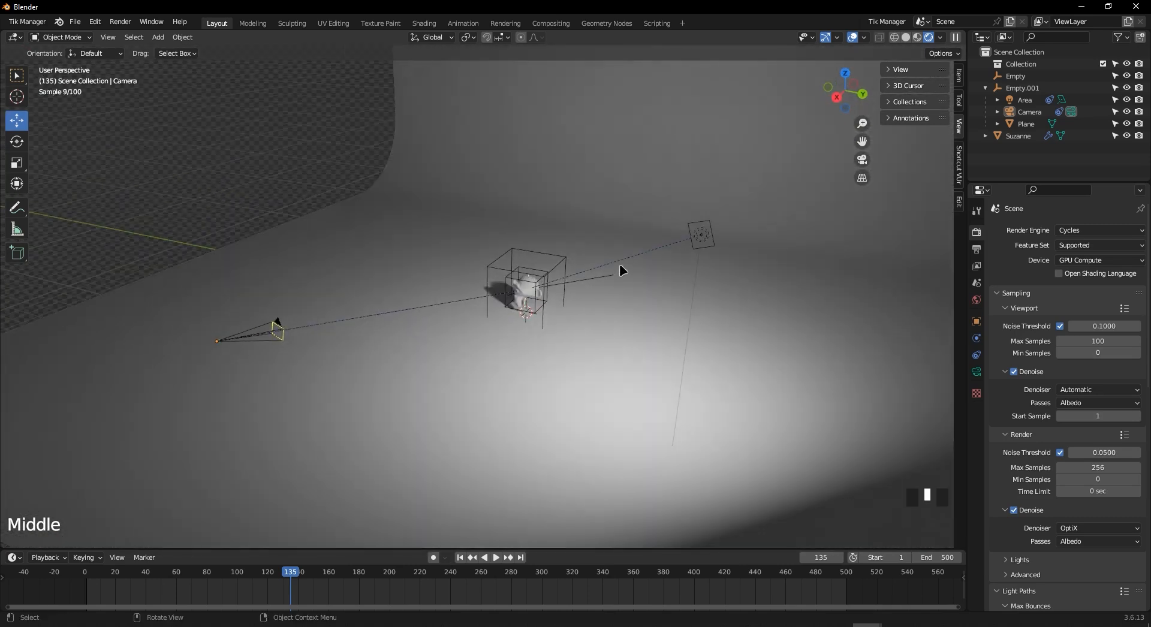
key("KP_0")
scroll(540, 335, "up", 1)
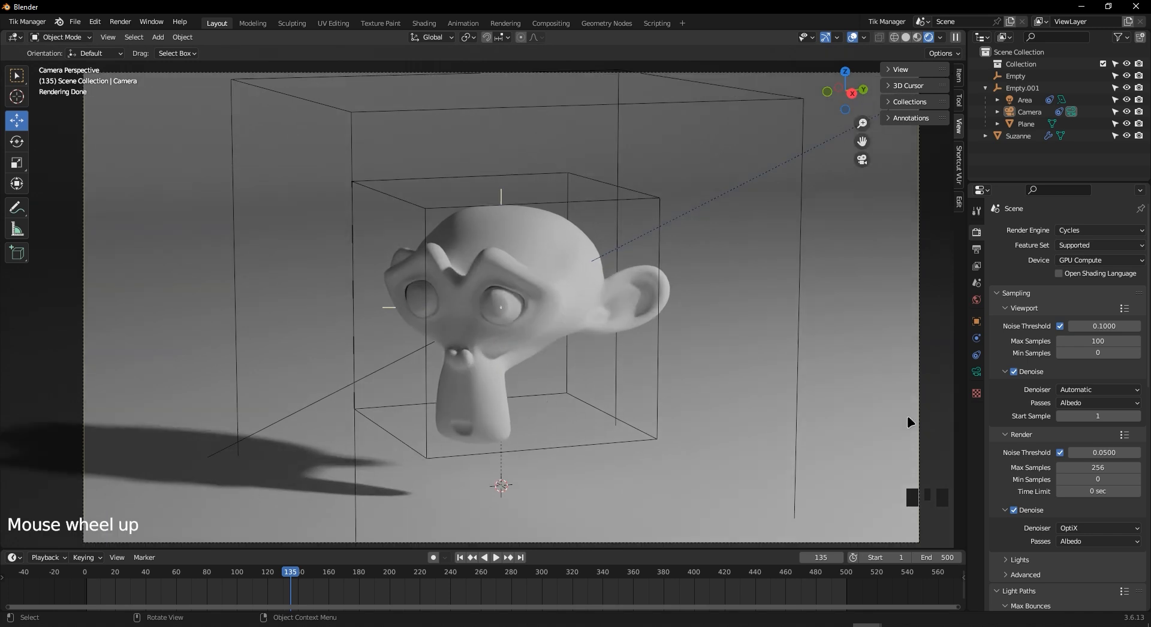
Select the area light's data and set its power to 3000 W
left_click(1021, 99)
left_click(997, 100)
left_click(1020, 113)
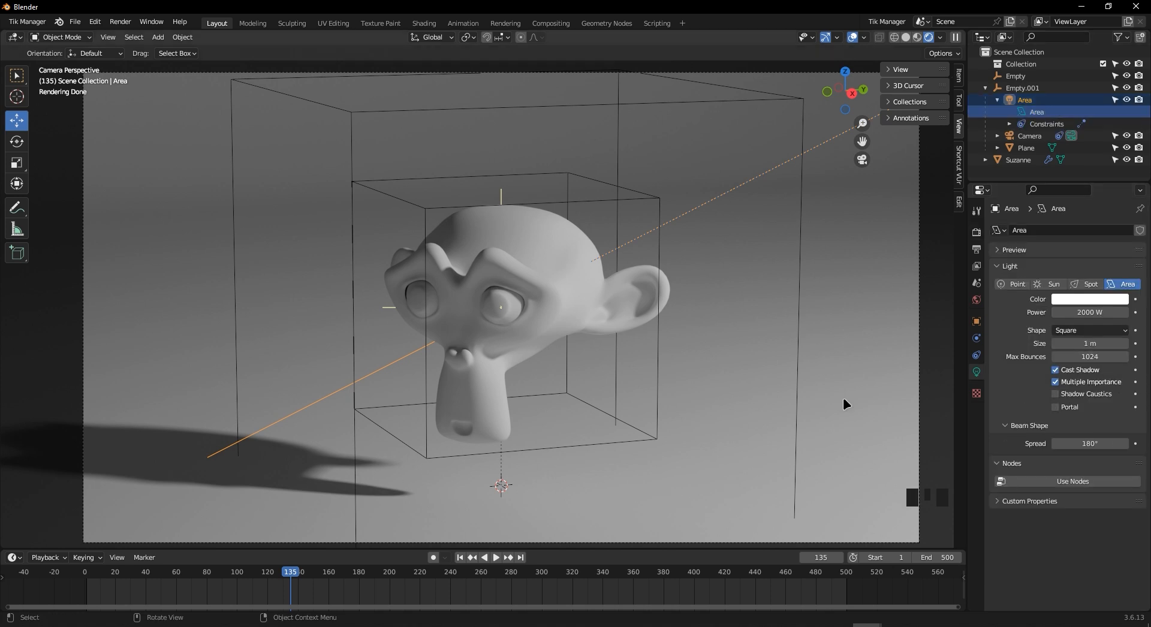
left_click(1086, 311)
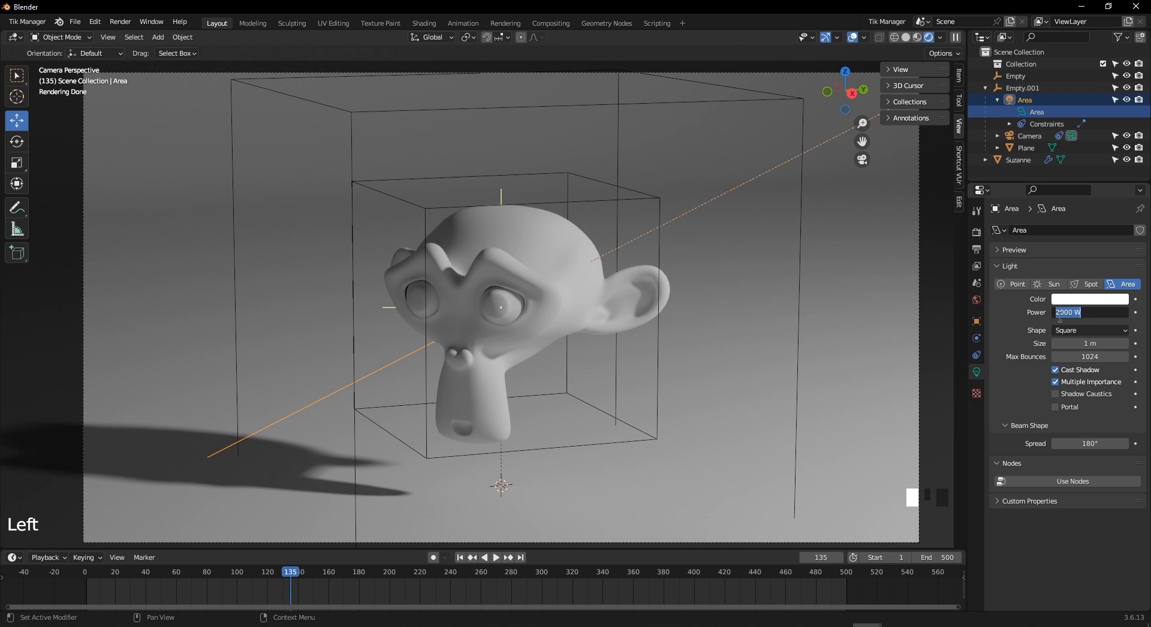
left_click_drag(1060, 313, 1051, 308)
type("3")
key("Return")
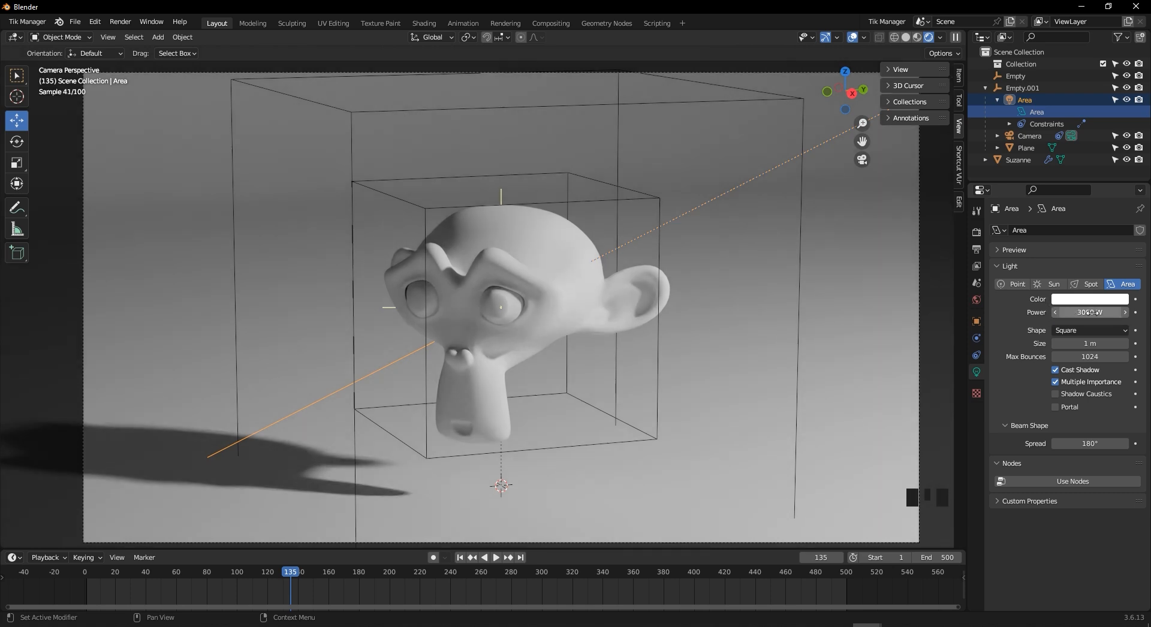
Try a green colour with hue 0.302 and saturation 0.805 on the area light, and reset it to white
left_click(1074, 301)
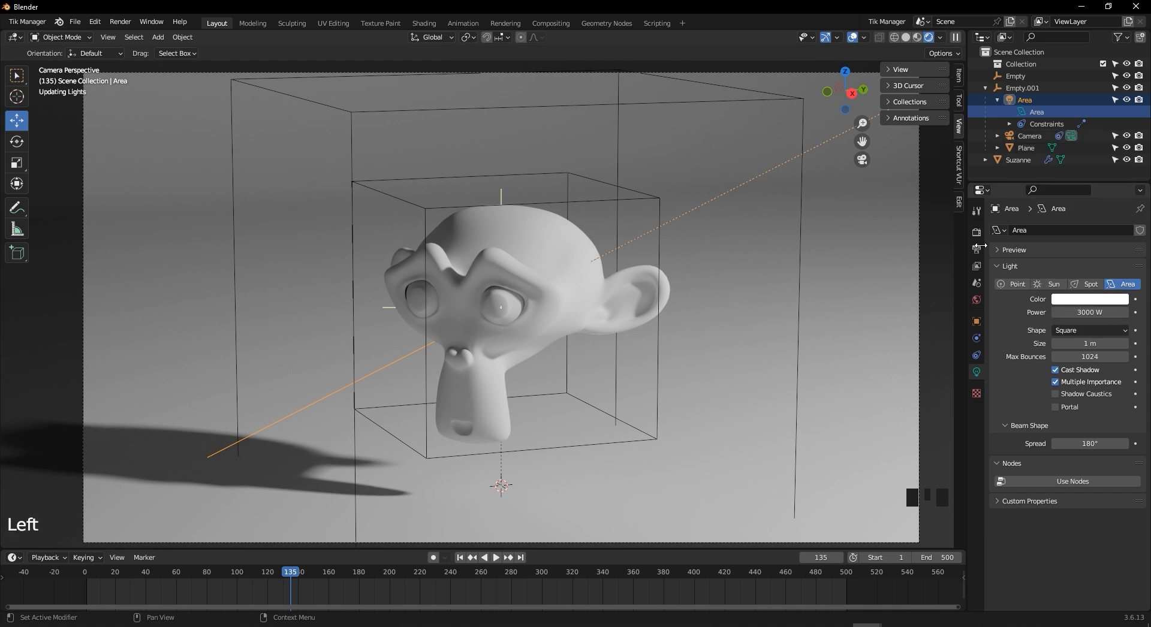
left_click(1071, 300)
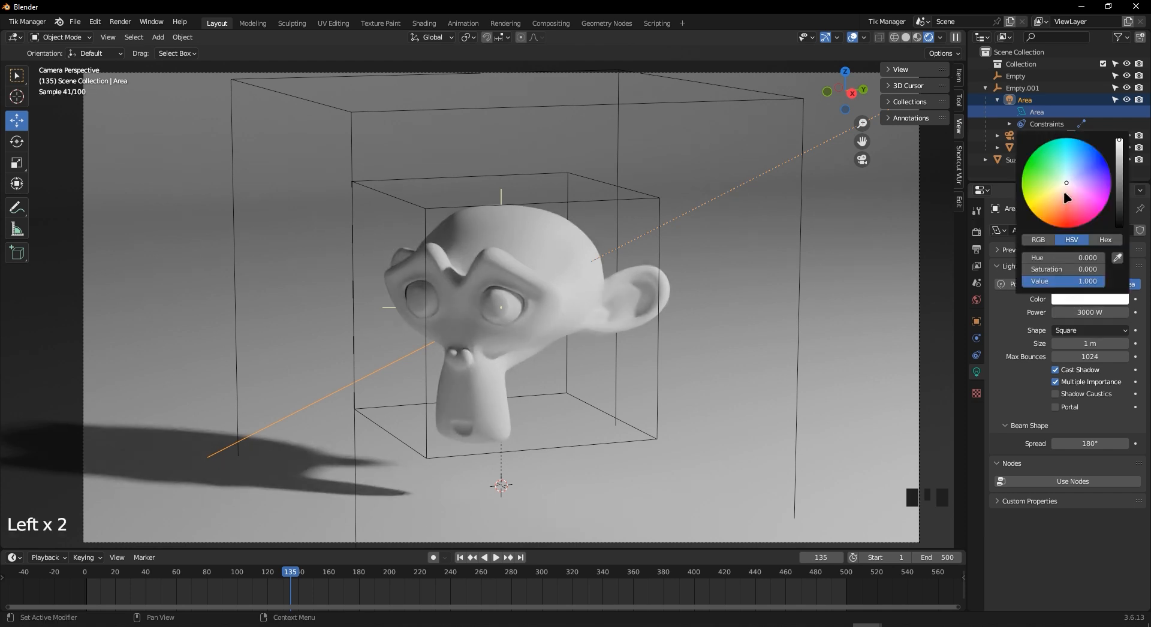
left_click_drag(1067, 187, 1044, 178)
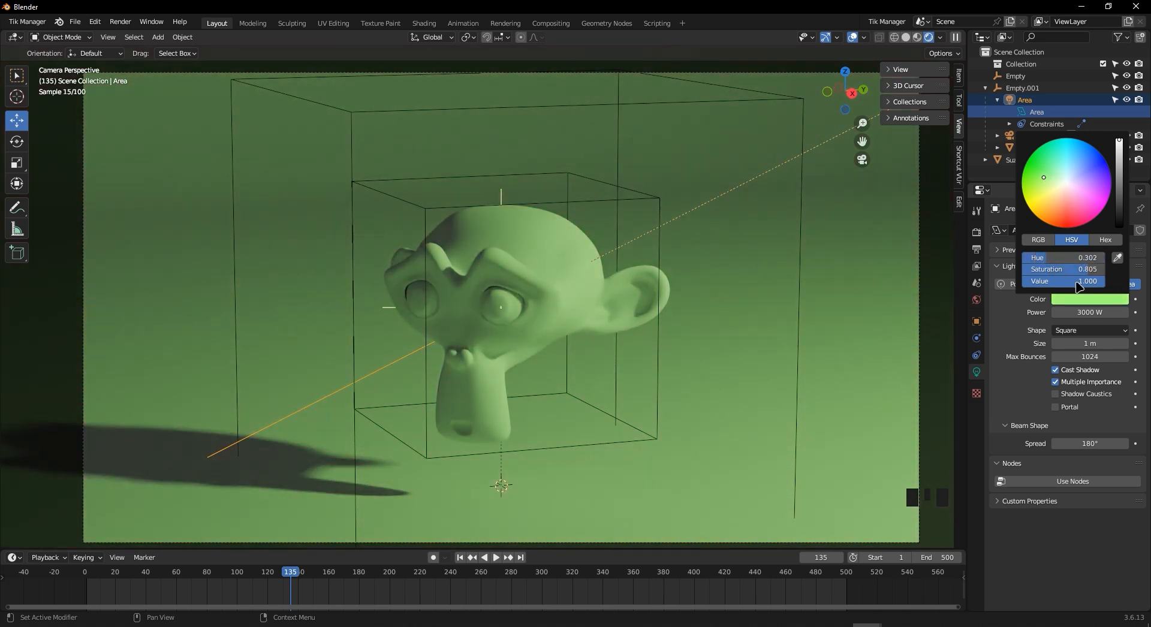
left_click_drag(1047, 257, 1025, 273)
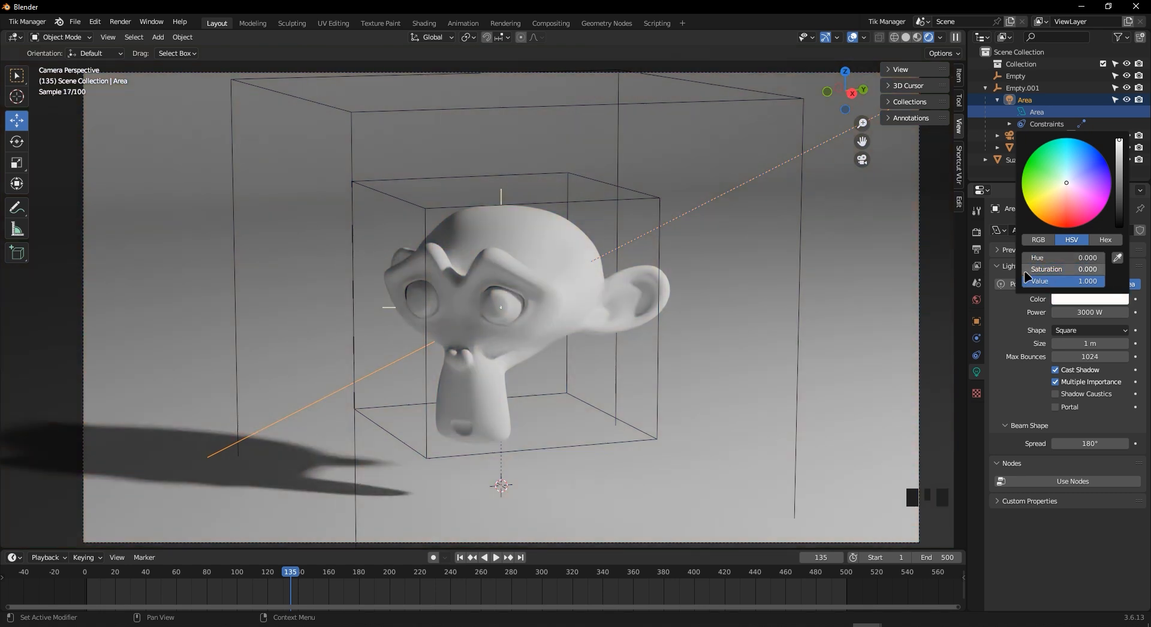
left_click(1008, 307)
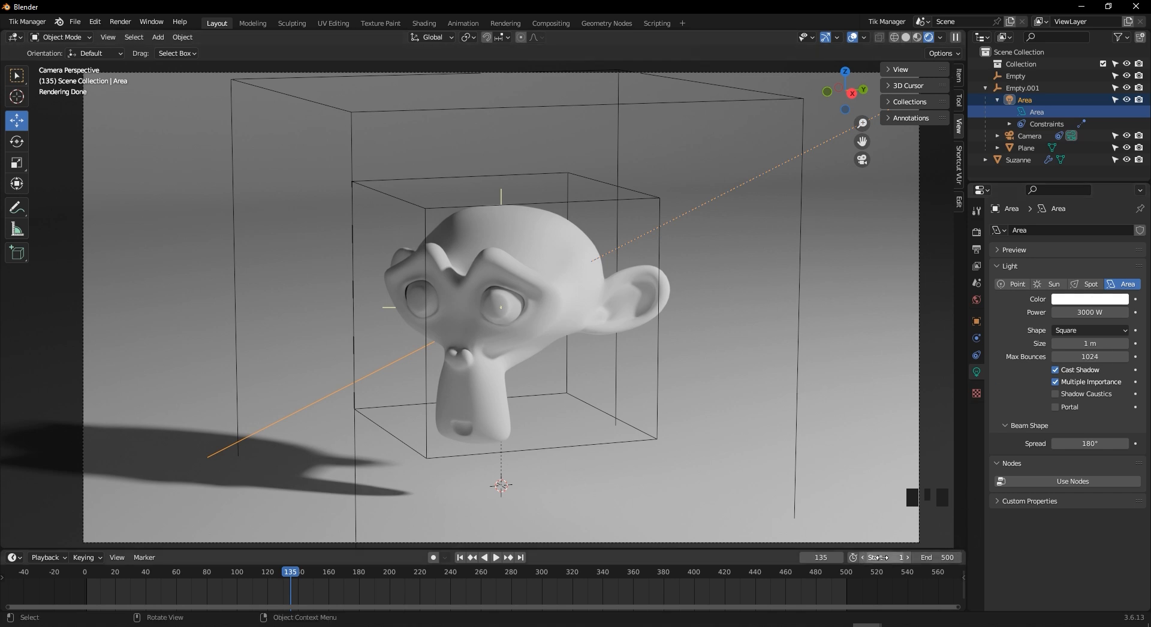
Enable nodes for the area light and show its node tree in an enlarged Shader Editor in place of the timeline
left_click(1025, 481)
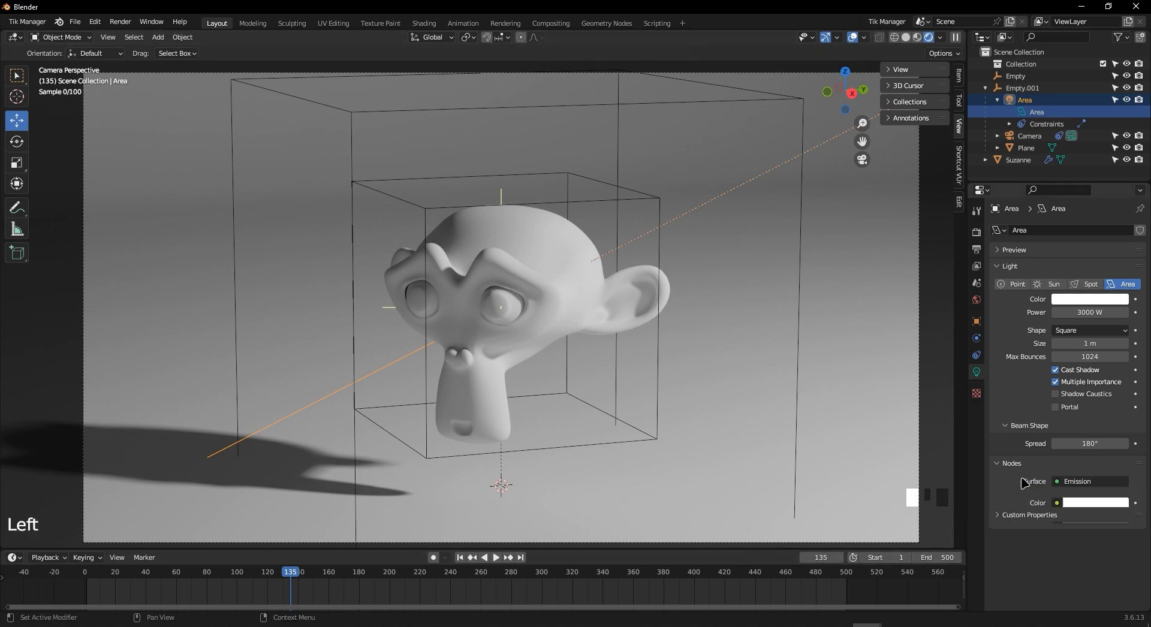
left_click_drag(664, 548, 599, 350)
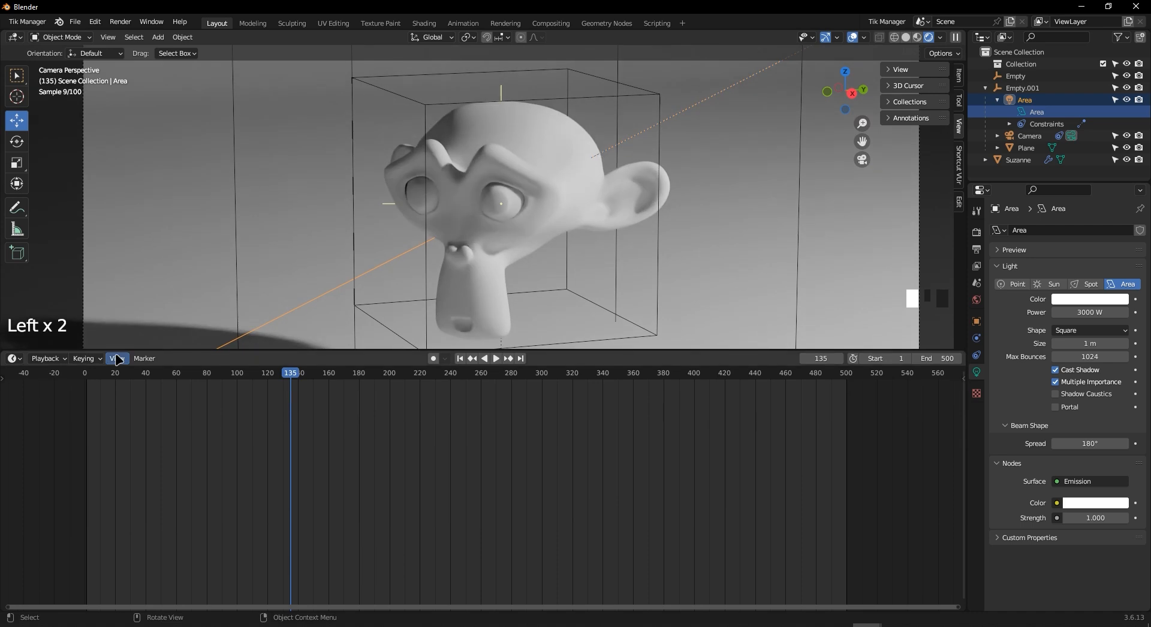
left_click(14, 358)
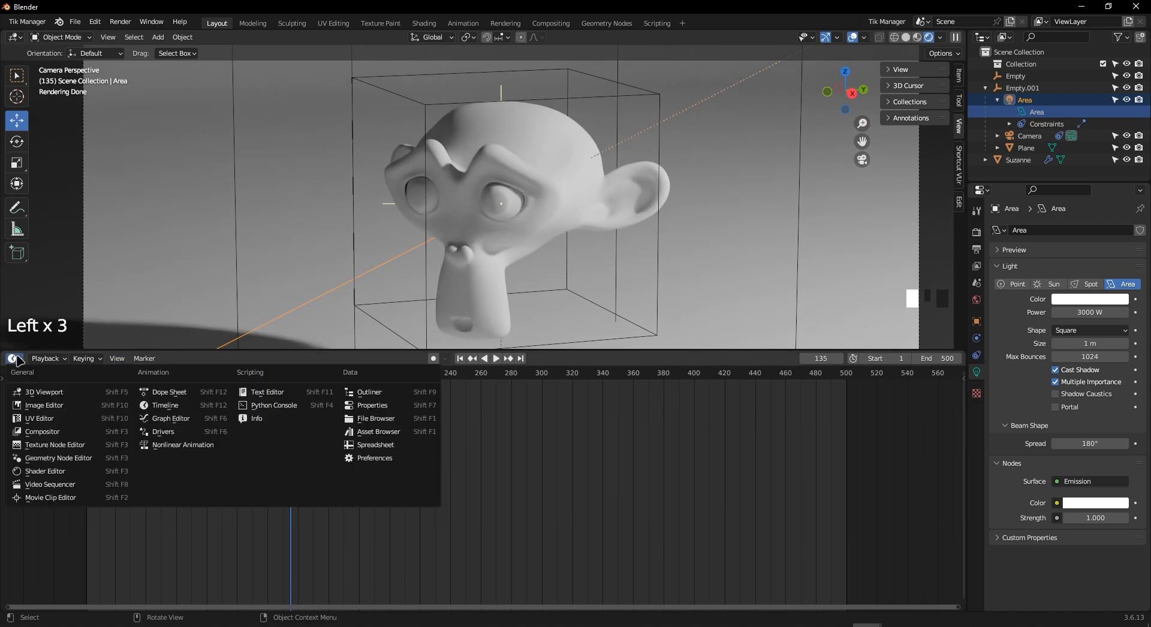
left_click(53, 472)
scroll(408, 496, "up", 20)
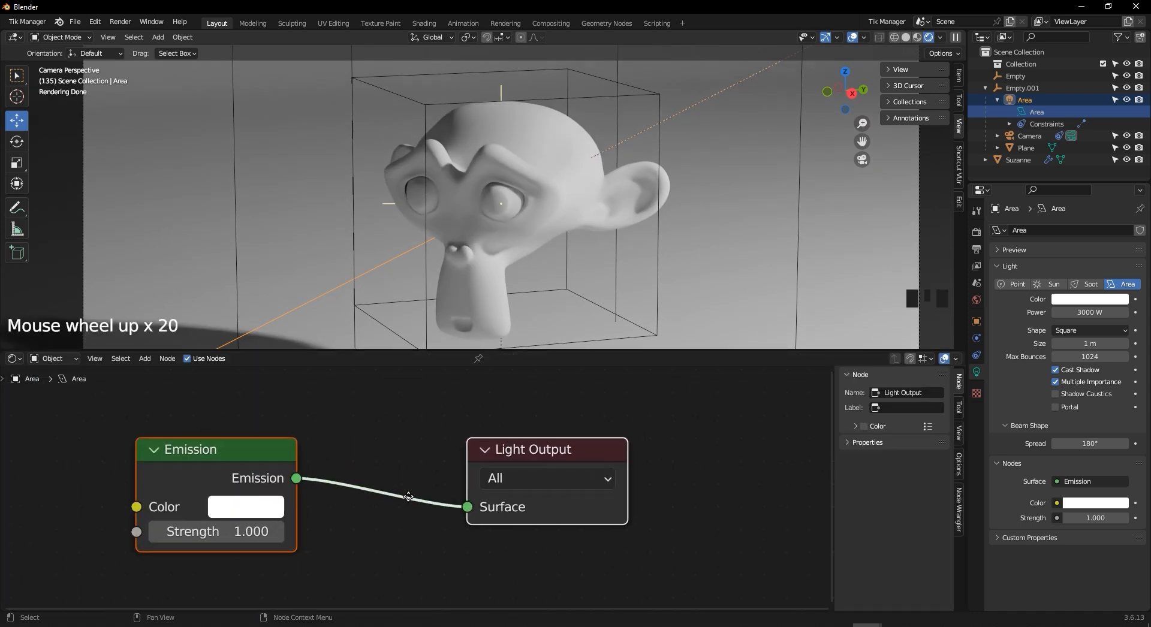
middle_click_drag(408, 496, 678, 492)
scroll(290, 484, "down", 3)
middle_click_drag(291, 484, 402, 520)
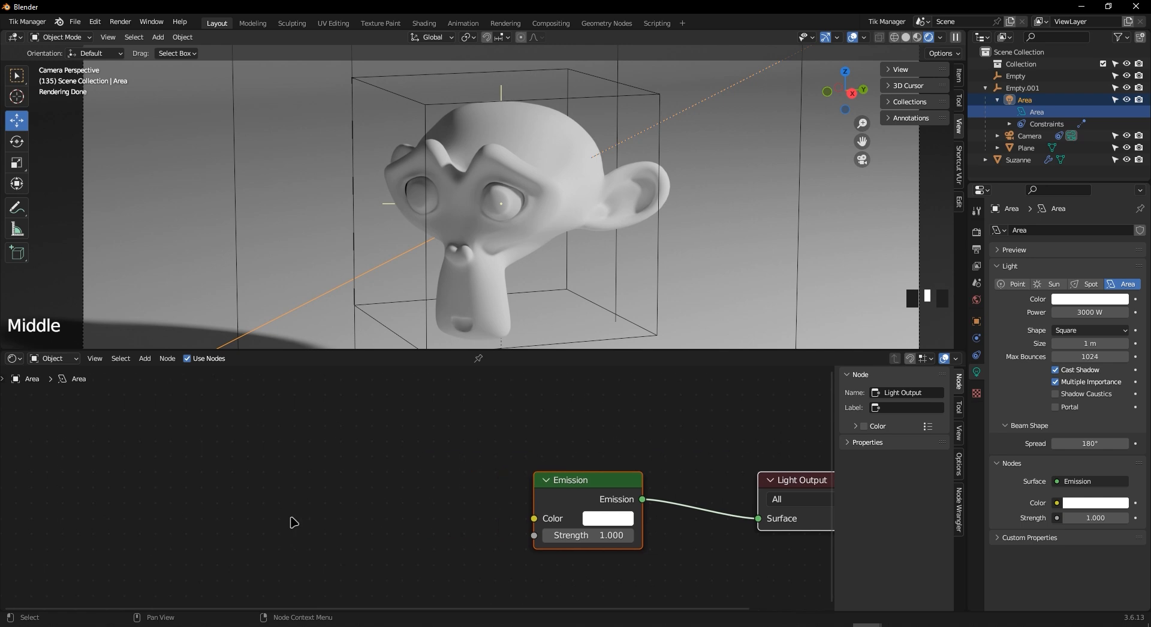
Add a Blackbody node and connect its Color output to the Emission node's Color input
key("shift+a")
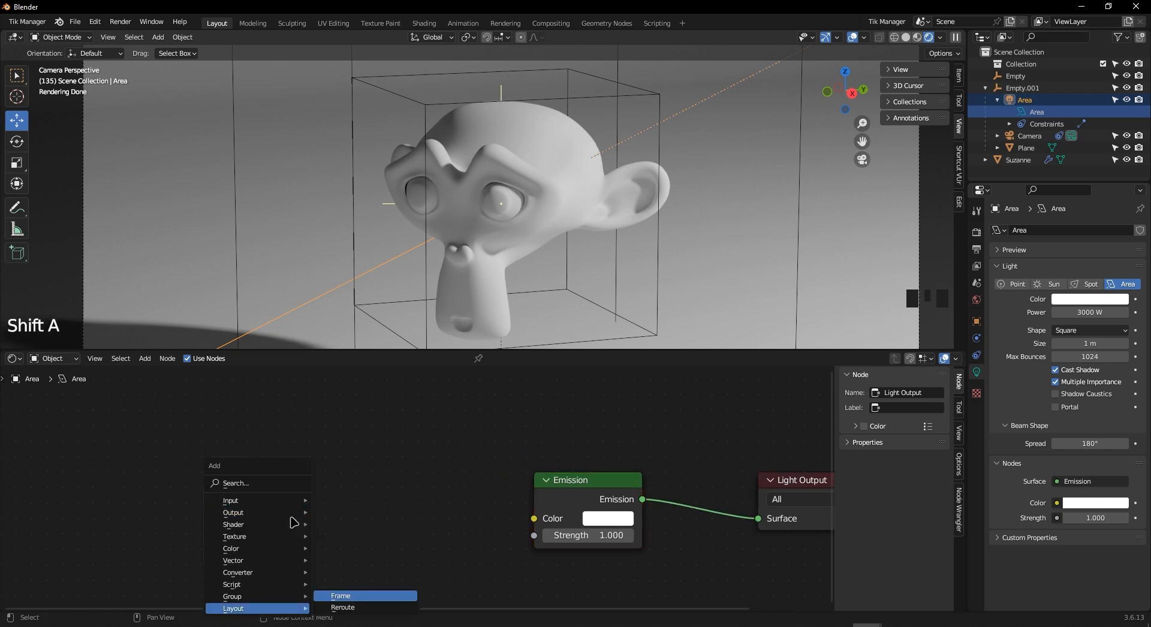
left_click(252, 486)
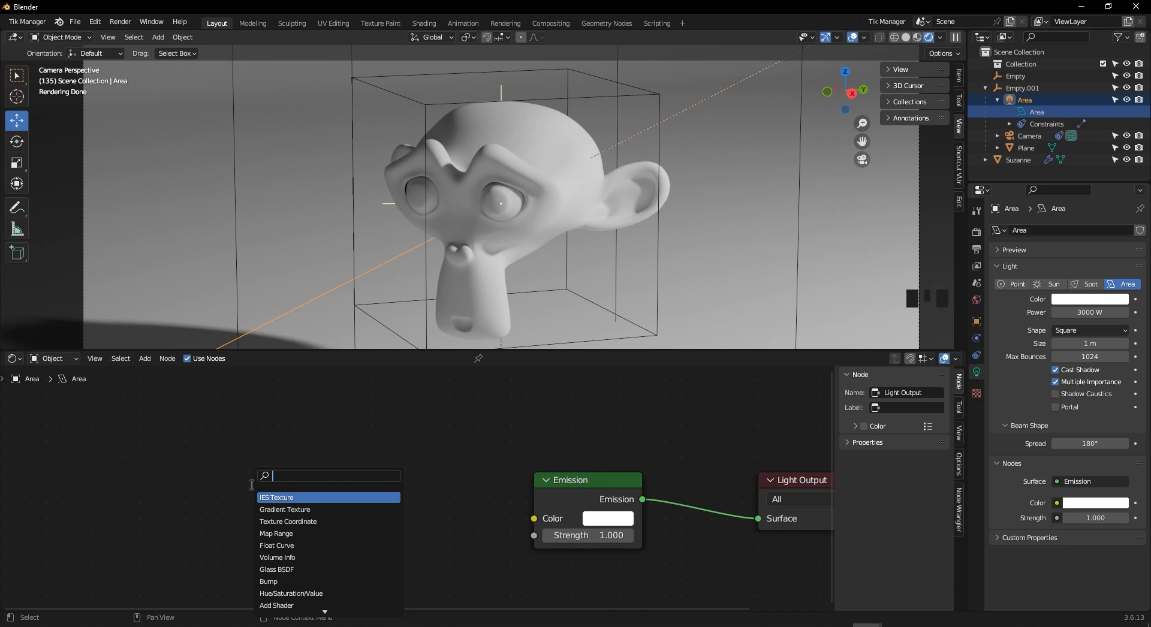
type("black")
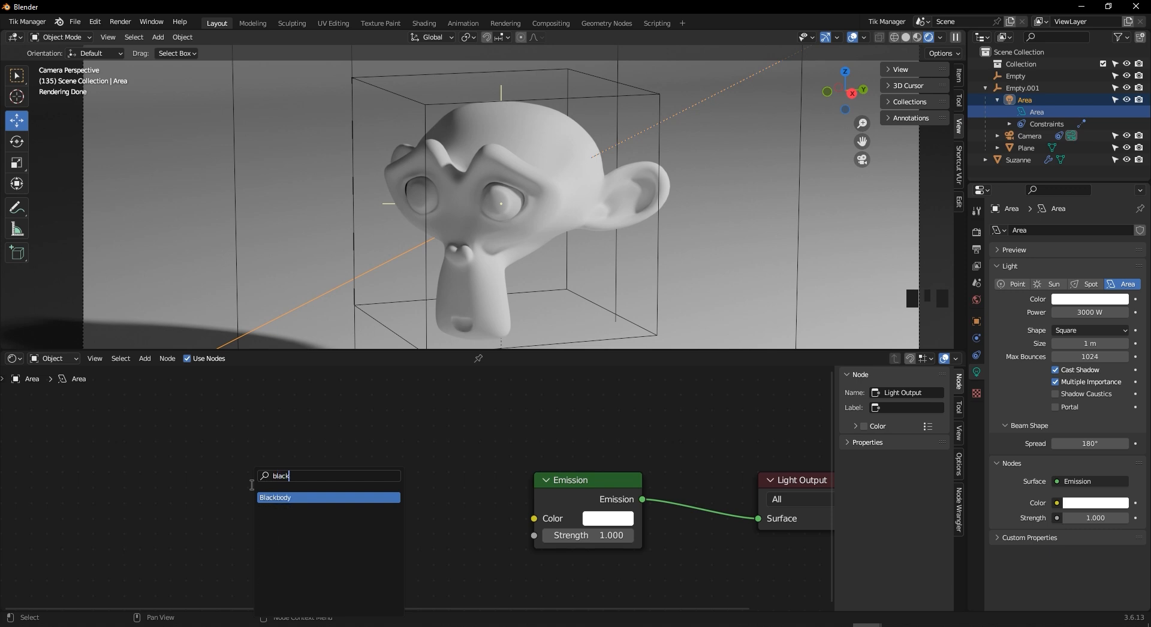
key("Return")
left_click(273, 477)
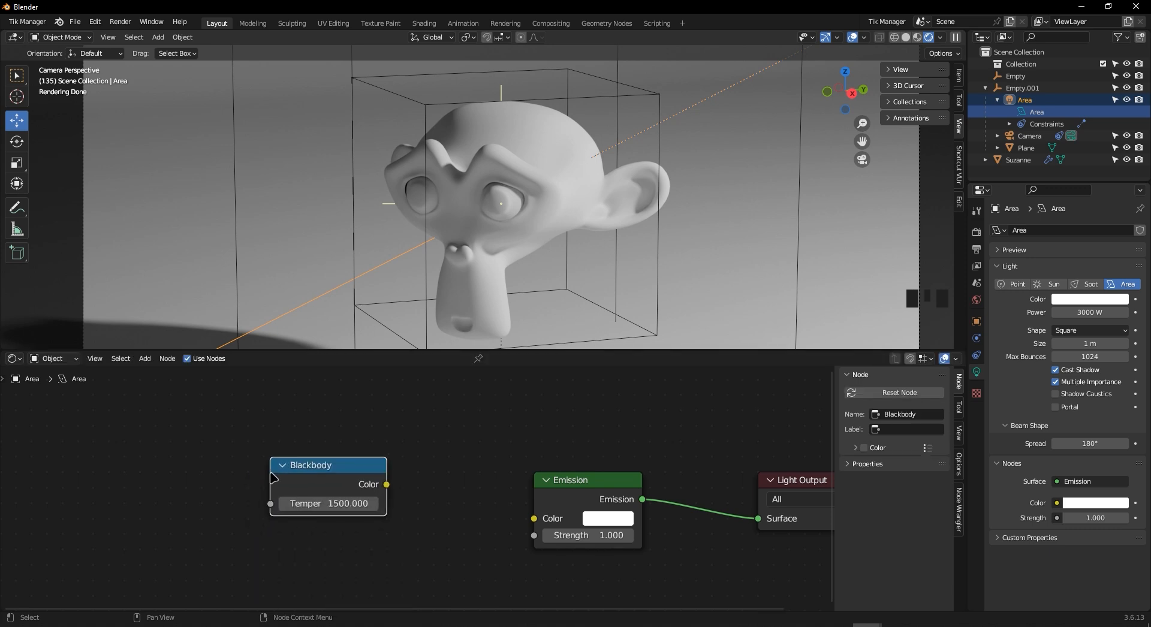
left_click_drag(350, 479, 533, 519)
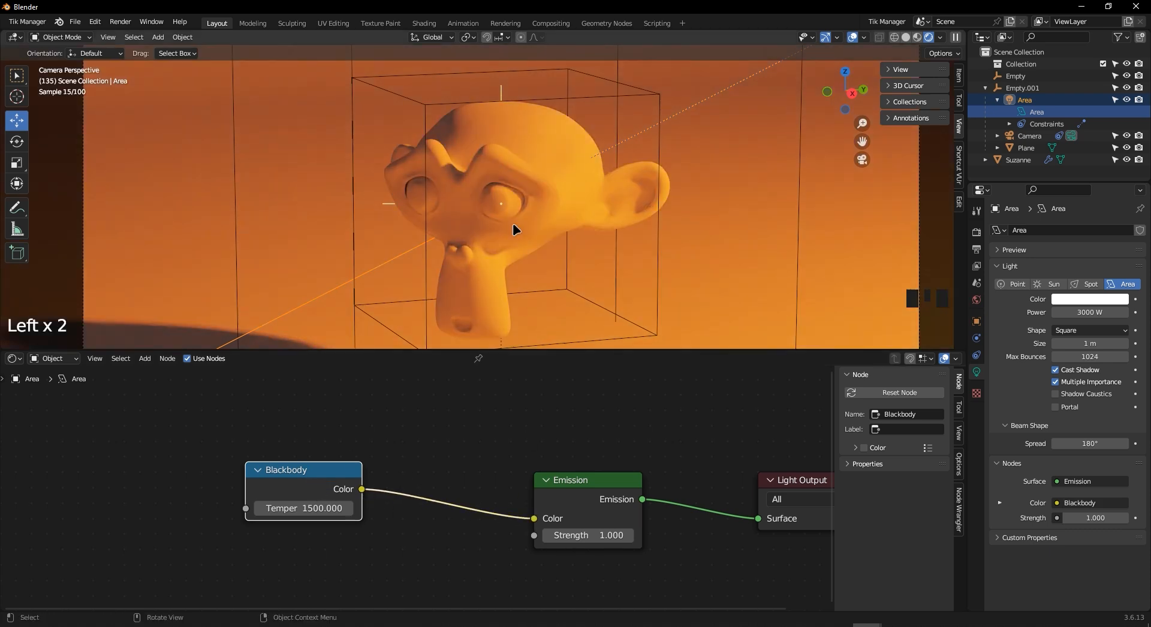
Set the Blackbody node's temperature to 7500 and check the light's colour in the camera view
left_click(310, 515)
left_click_drag(267, 510, 259, 509)
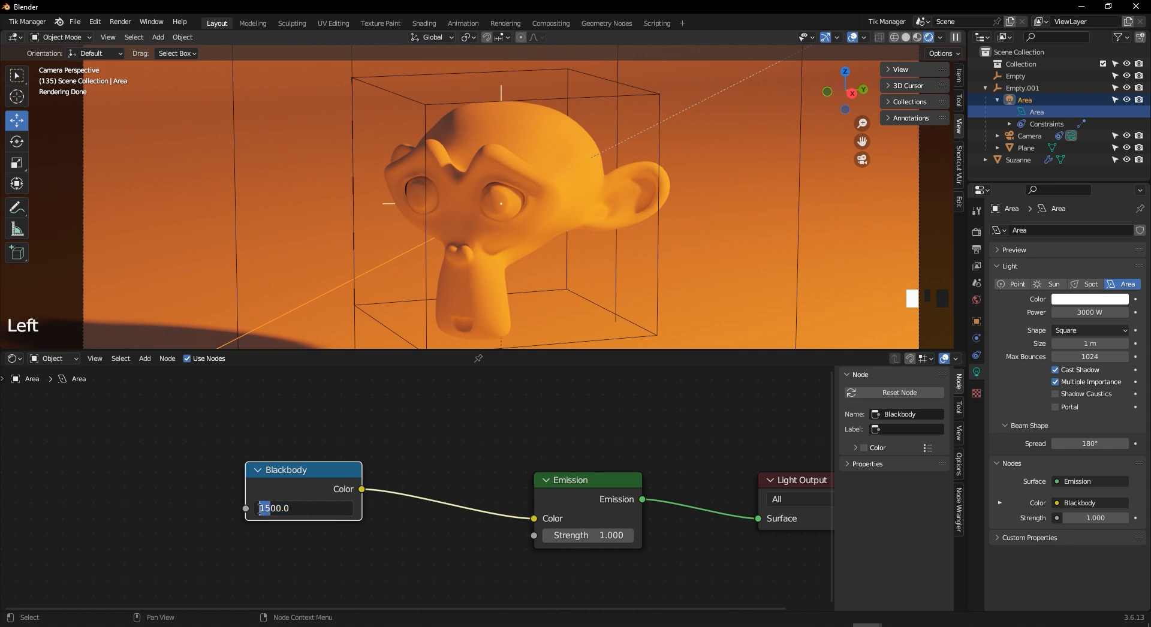
type("750")
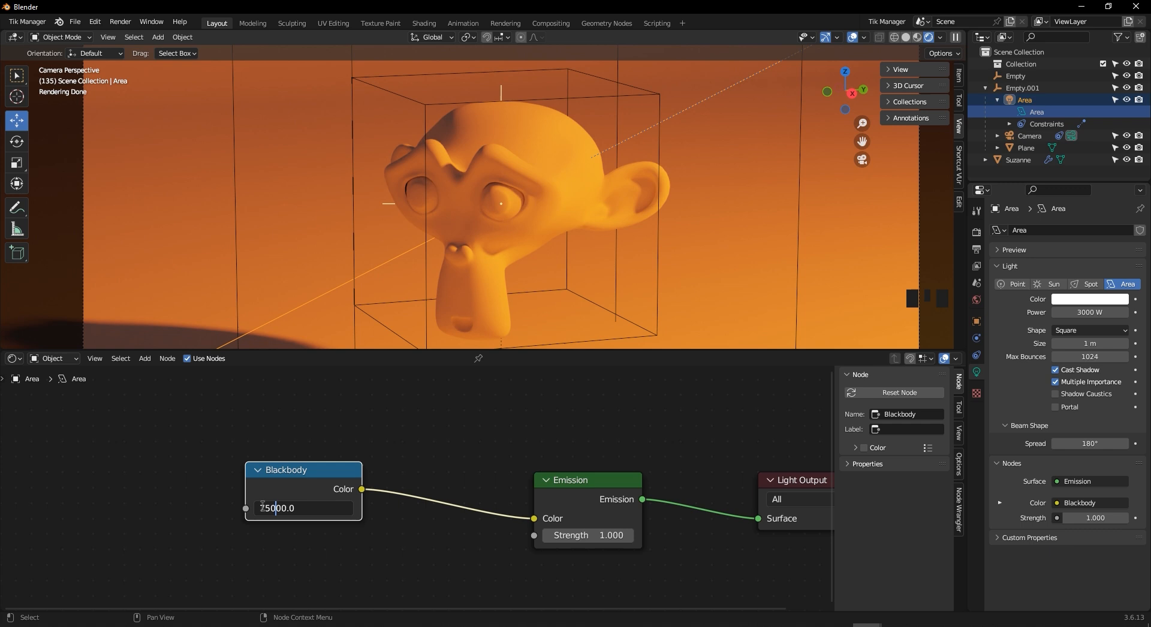
key("Return")
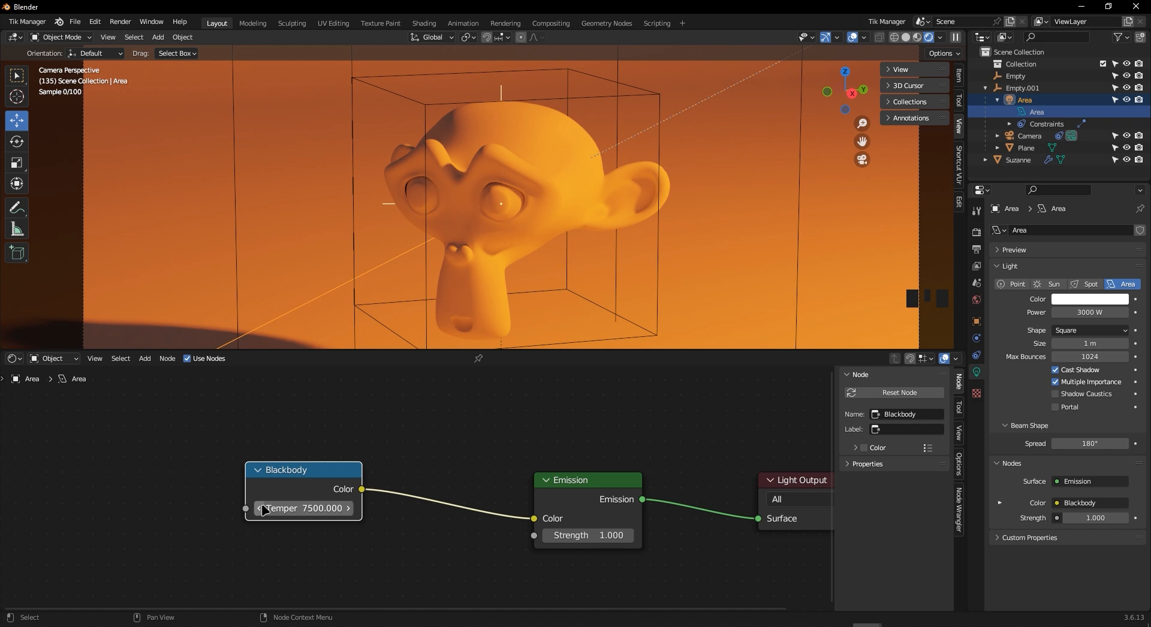
scroll(556, 254, "down", 3)
scroll(556, 254, "down", 4)
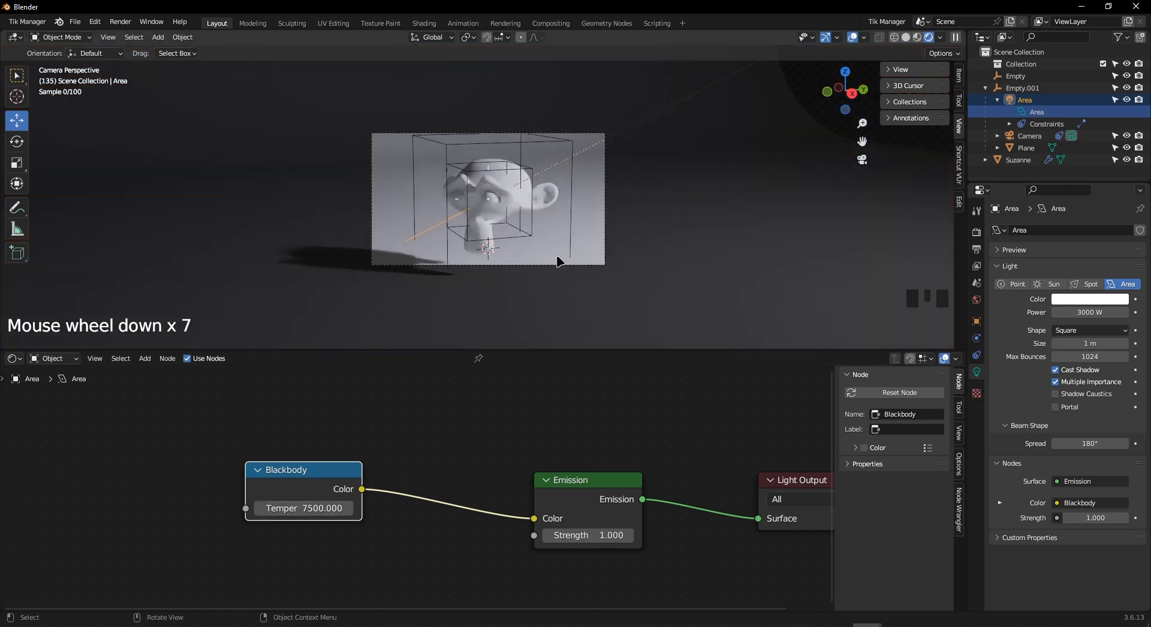
scroll(555, 236, "up", 7)
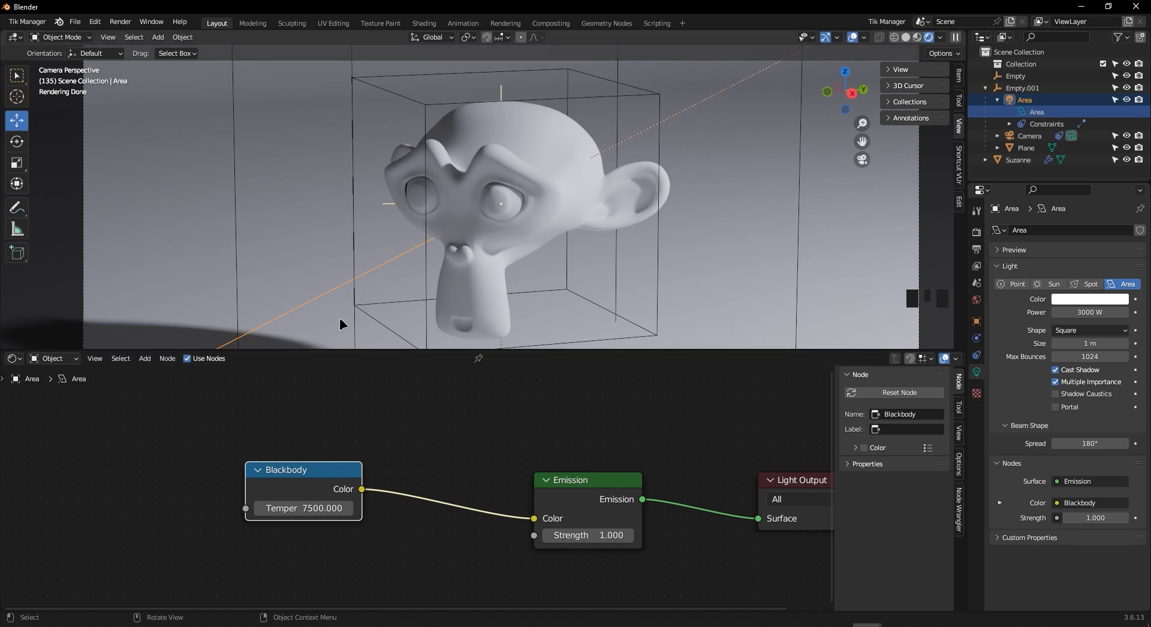
middle_click_drag(792, 170, 725, 192, "shift")
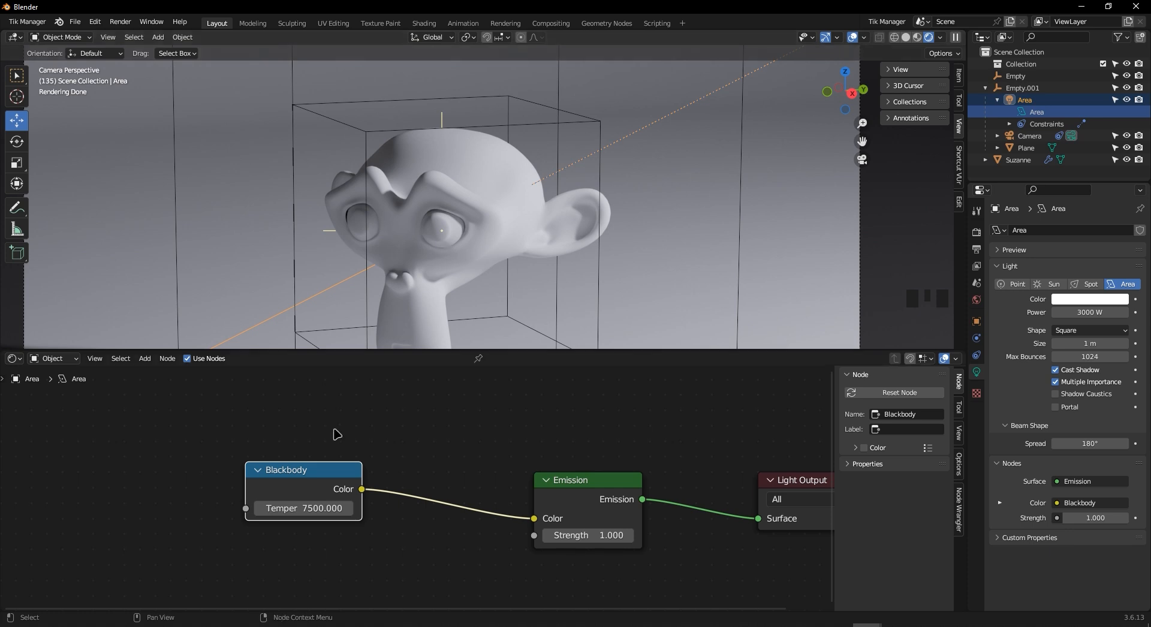
left_click(260, 472)
left_click(260, 471)
left_click(260, 471)
left_click(260, 471)
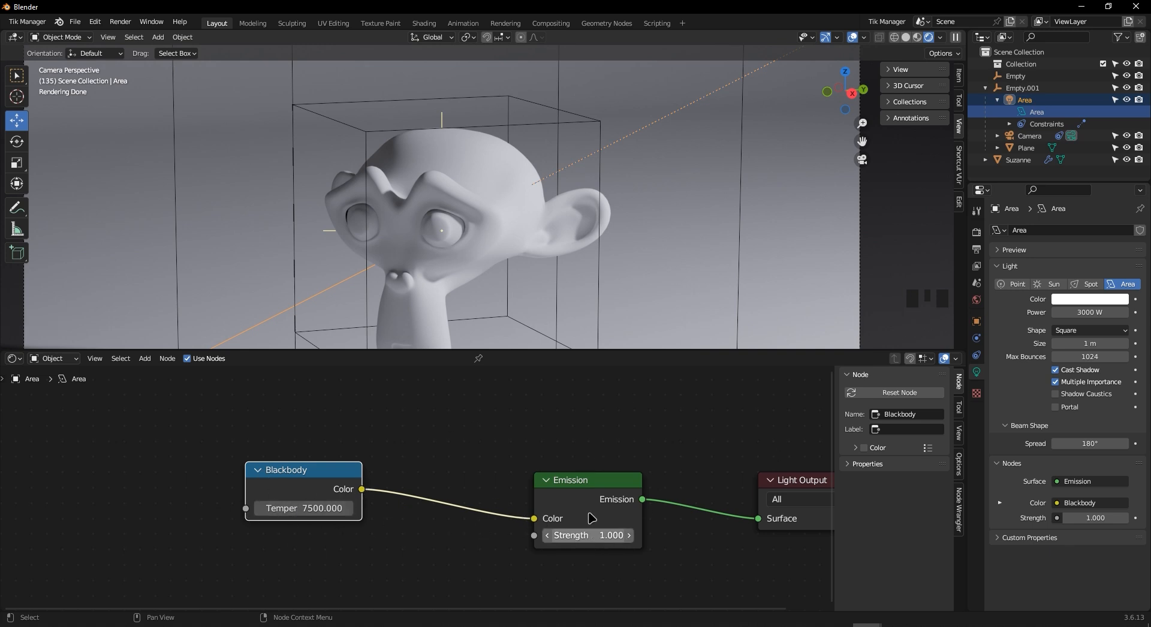
Set the Emission node's strength to 5 and check the brightness of the whole camera frame
left_click(598, 540)
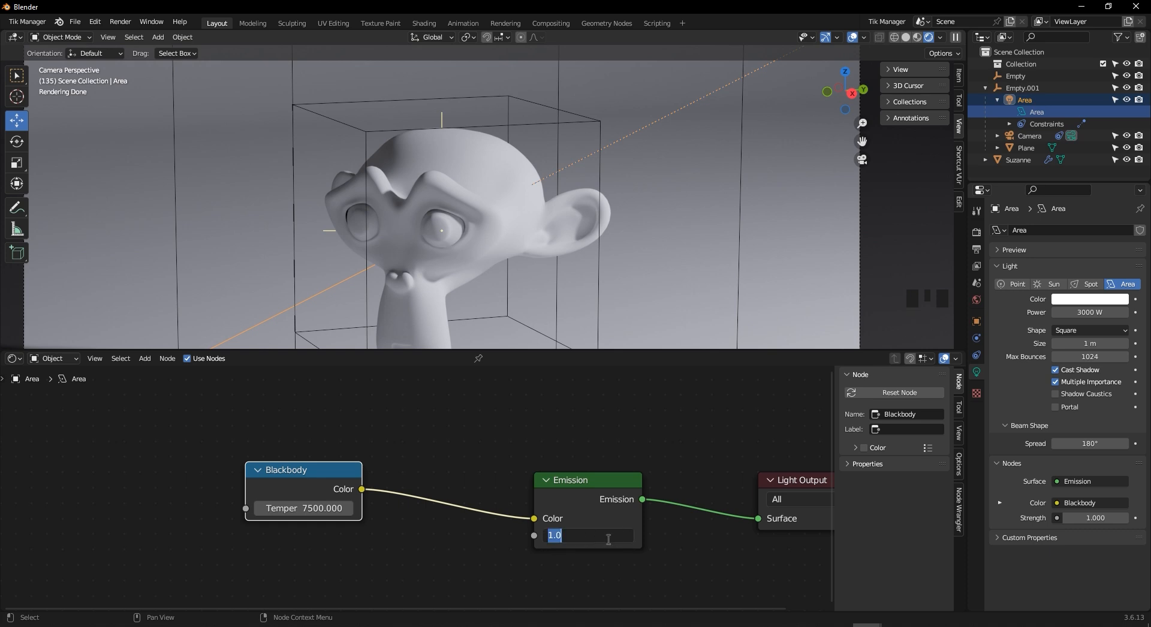
type("5")
key("Return")
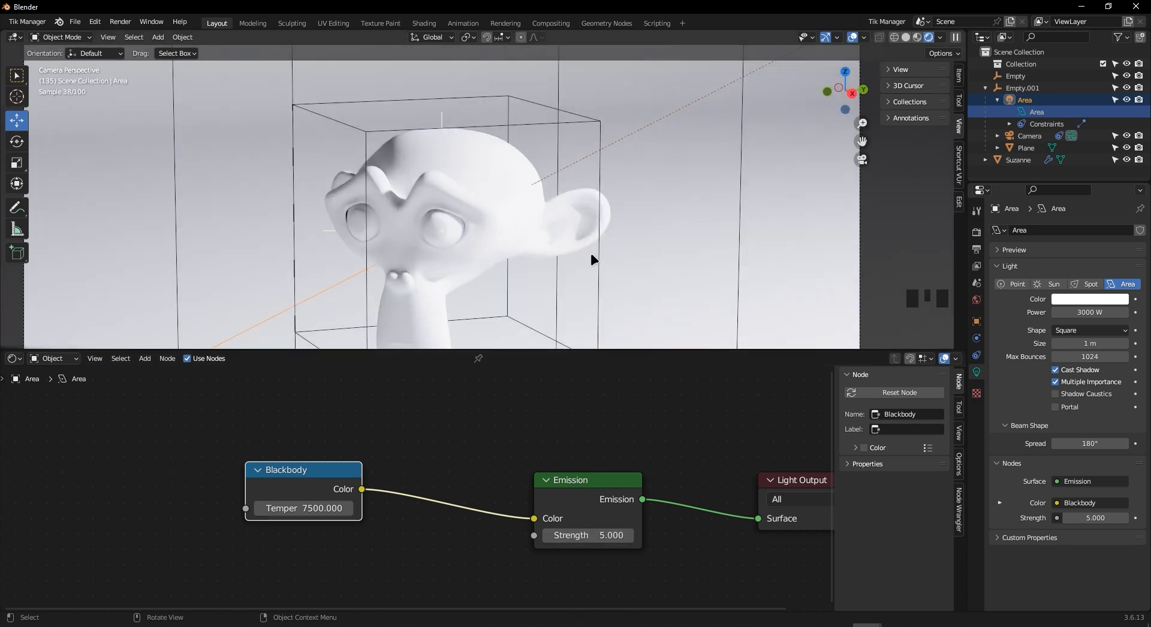
scroll(589, 227, "down", 5)
scroll(587, 224, "up", 3)
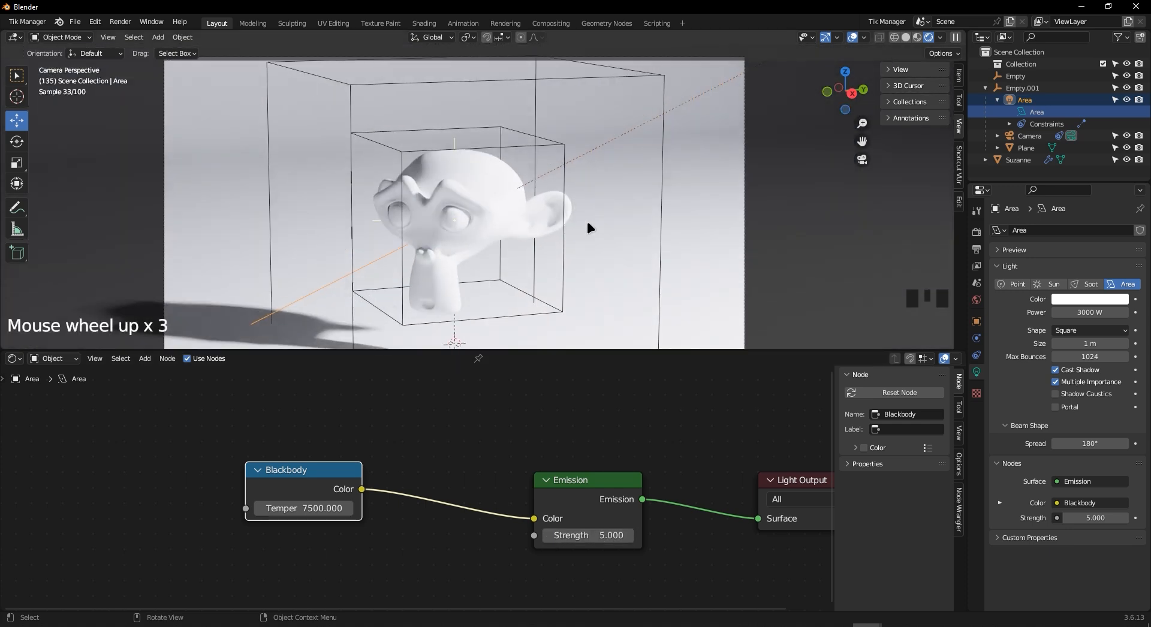
scroll(688, 231, "down", 1)
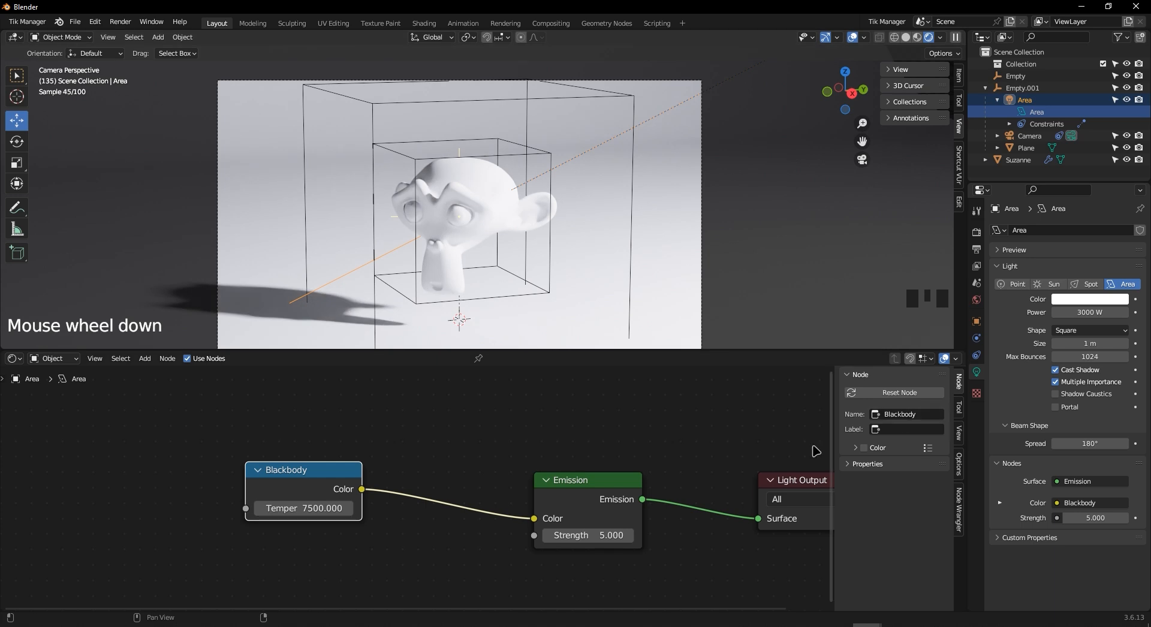
Set the Emission node's strength back to 1
left_click(619, 541)
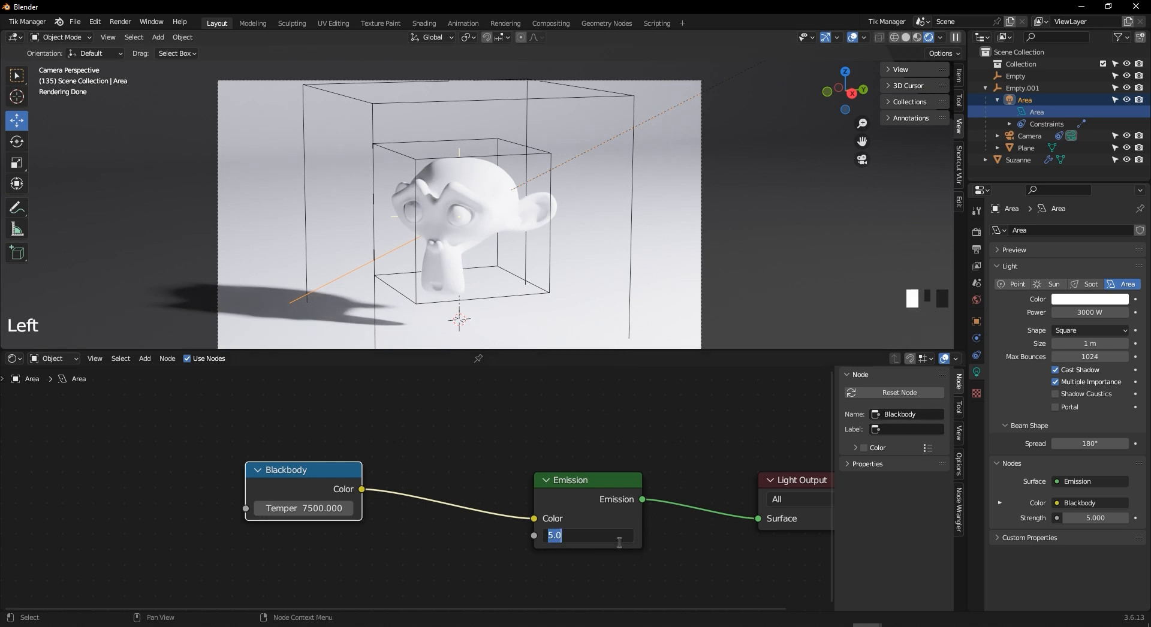
type("1")
key("Return")
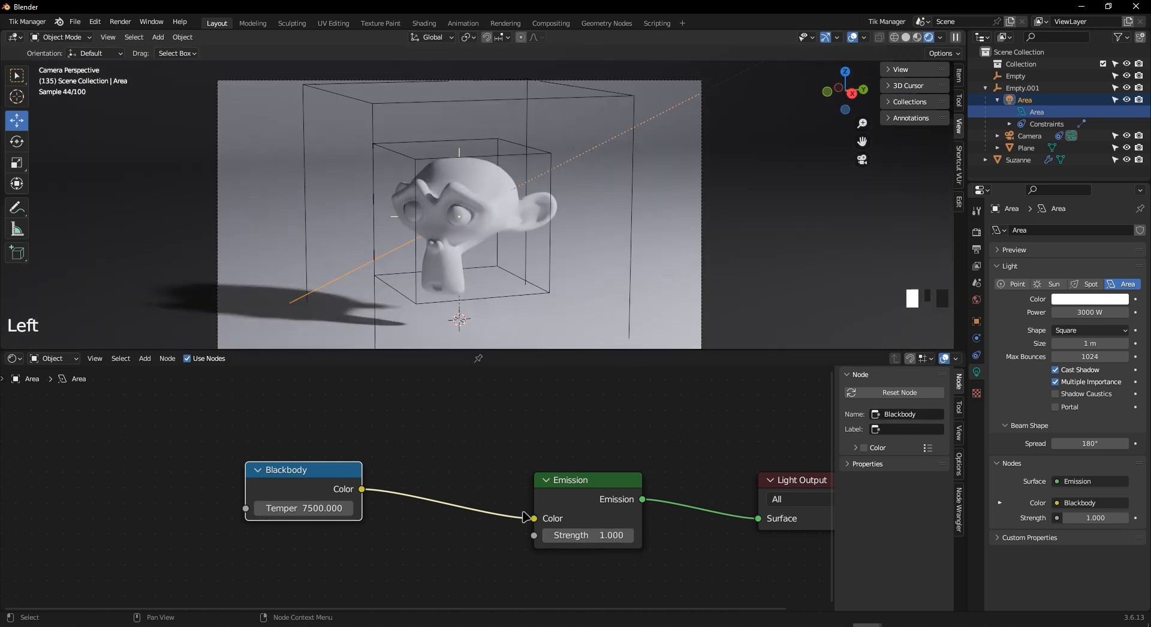
Disconnect the Blackbody node from the Emission node's Color input and delete it
left_click_drag(534, 518, 380, 464)
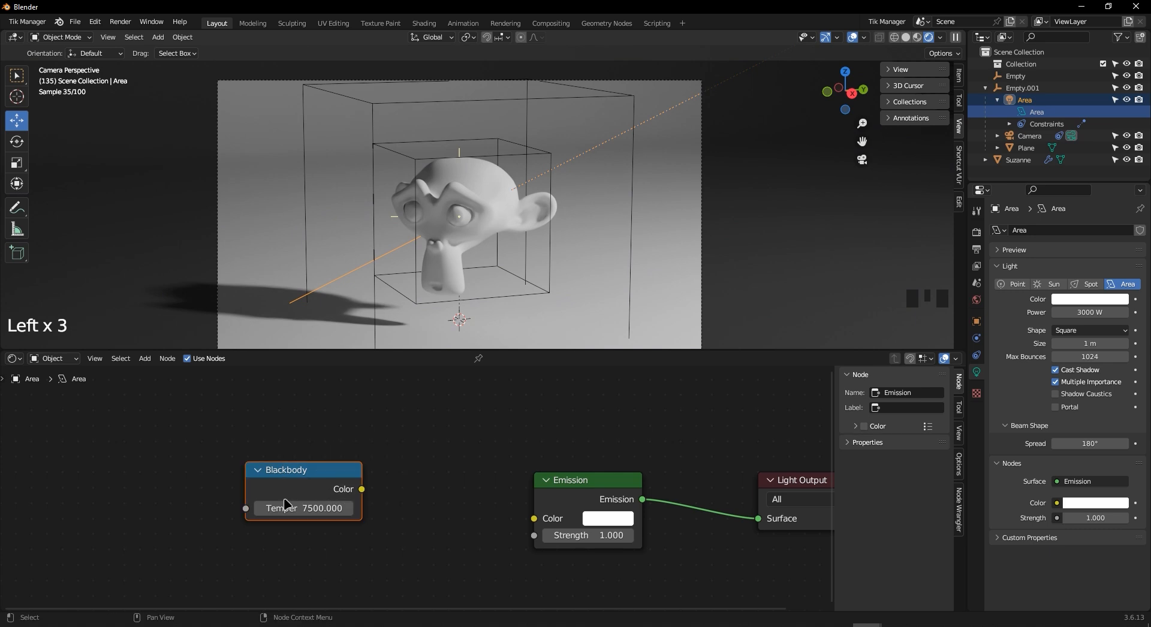
key("Delete")
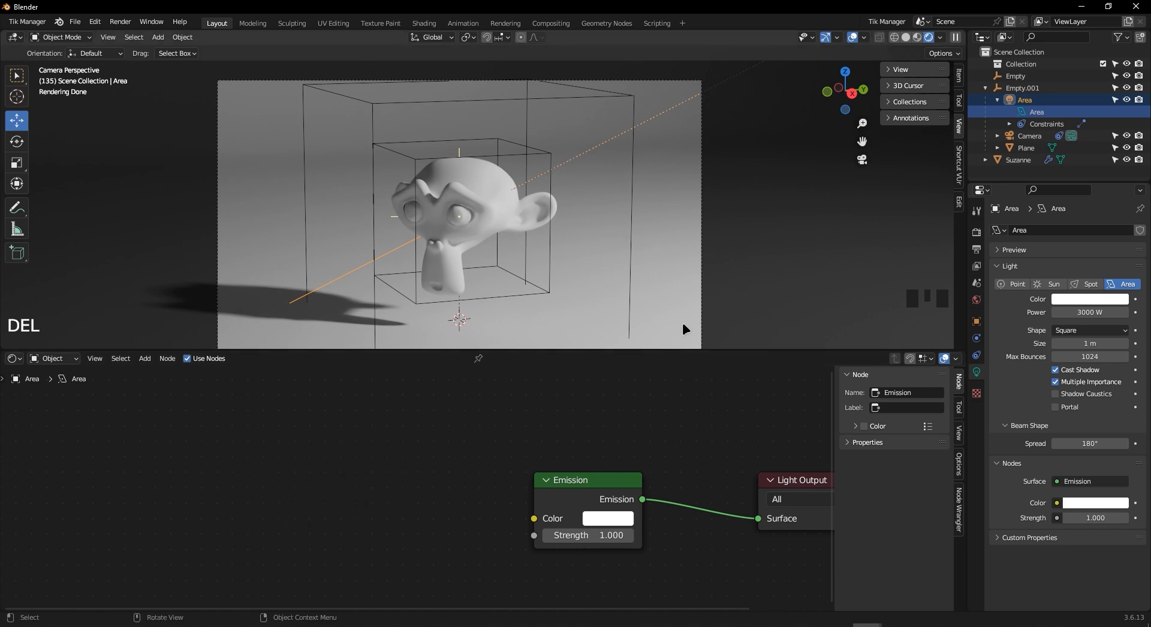
middle_click_drag(595, 401, 421, 399)
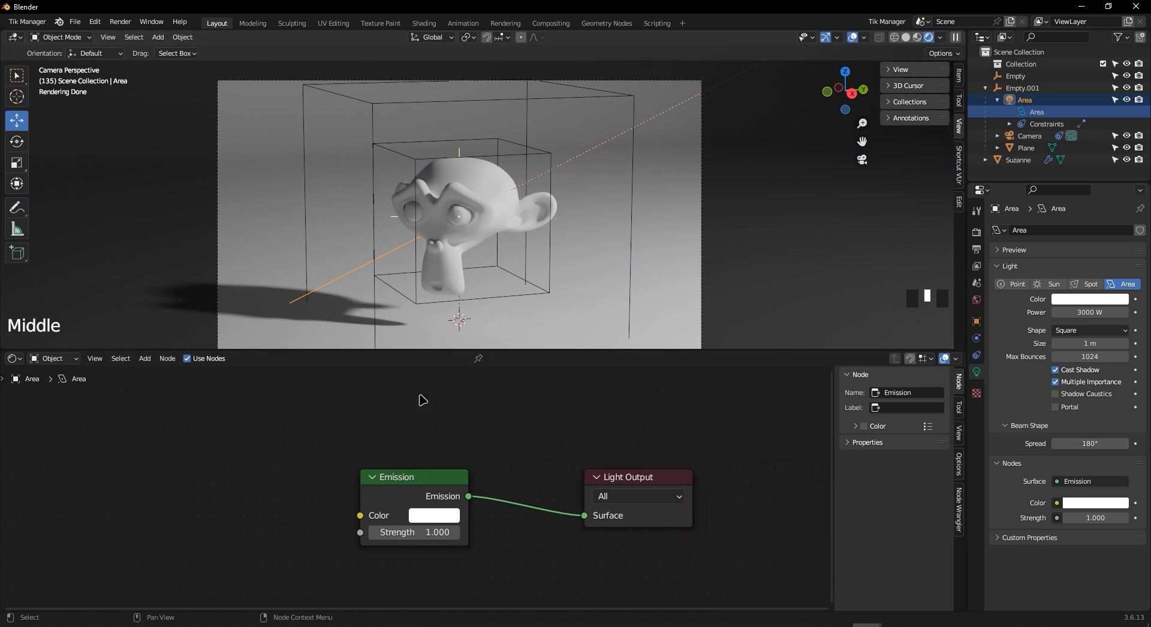
Change the node editor area to a Timeline and shrink it to enlarge the 3D viewport
left_click(11, 361)
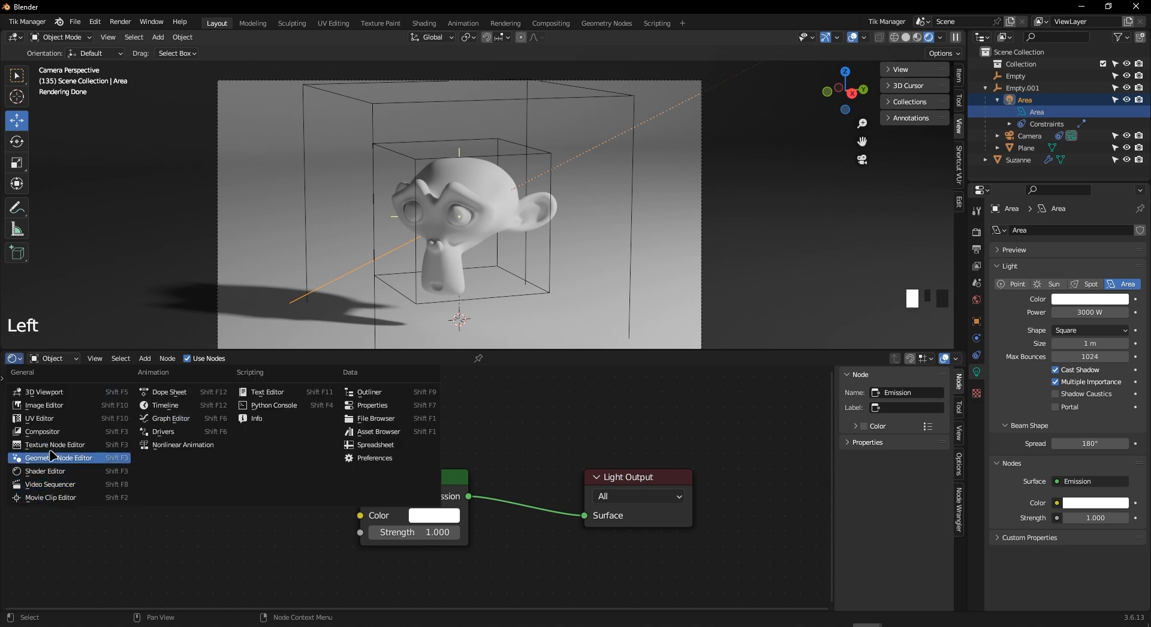
left_click(174, 406)
left_click_drag(193, 350, 192, 538)
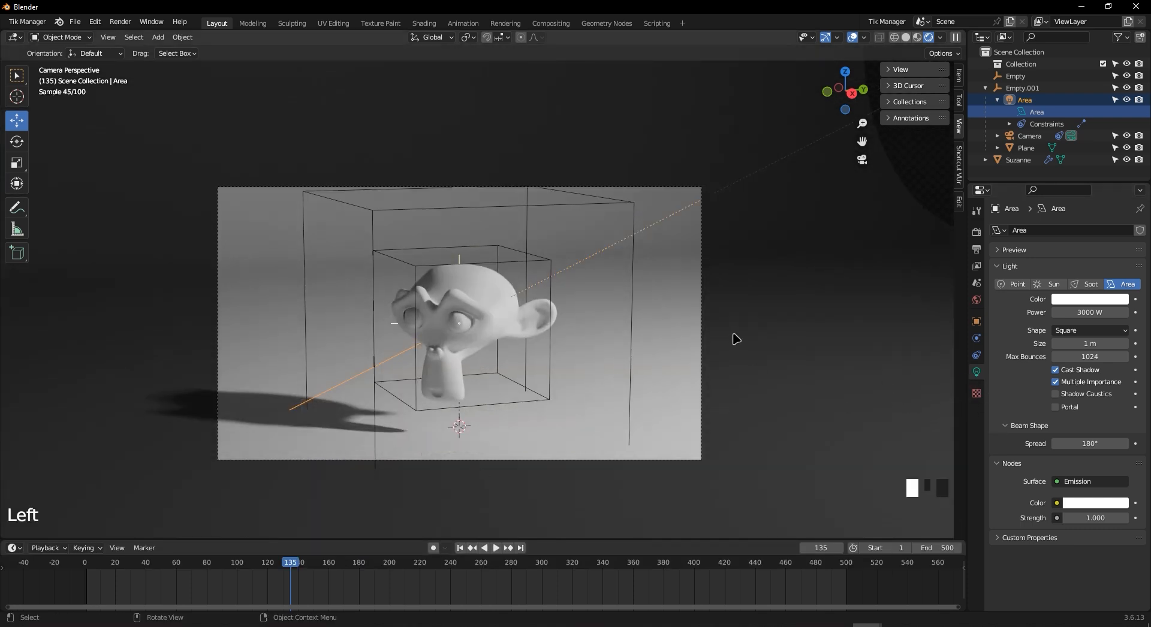
Set the camera's Passepartout opacity to 1.000 so everything outside its frame is black
left_click(1029, 139)
scroll(1121, 474, "down", 5)
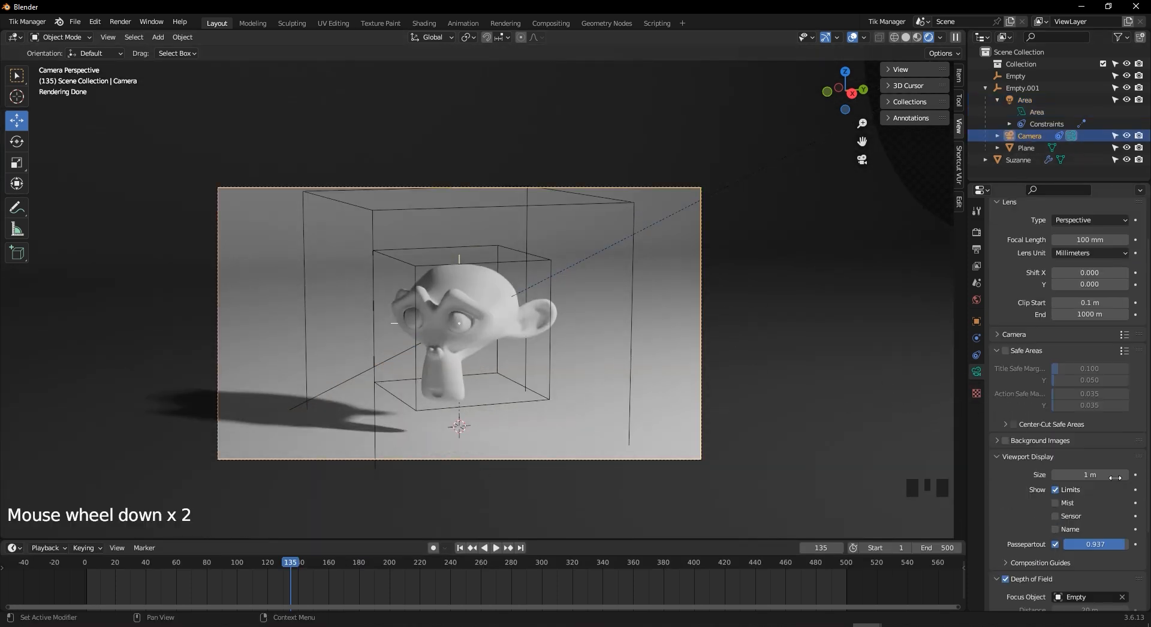
left_click_drag(1123, 472, 1133, 472)
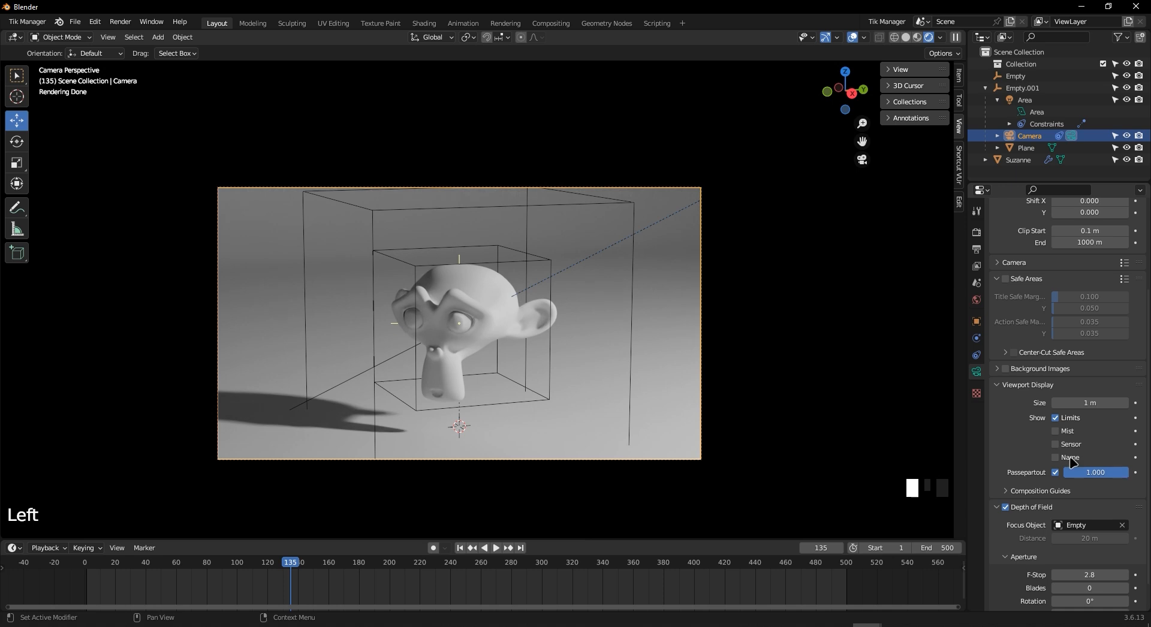
scroll(726, 364, "up", 2)
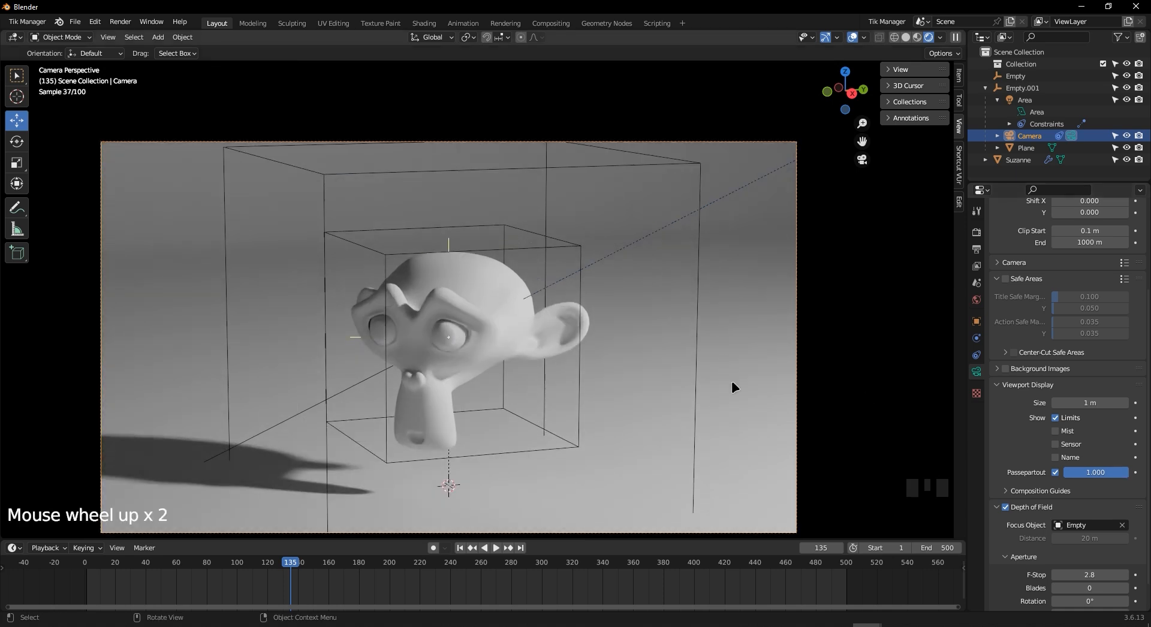
middle_click_drag(732, 380, 725, 345, "shift")
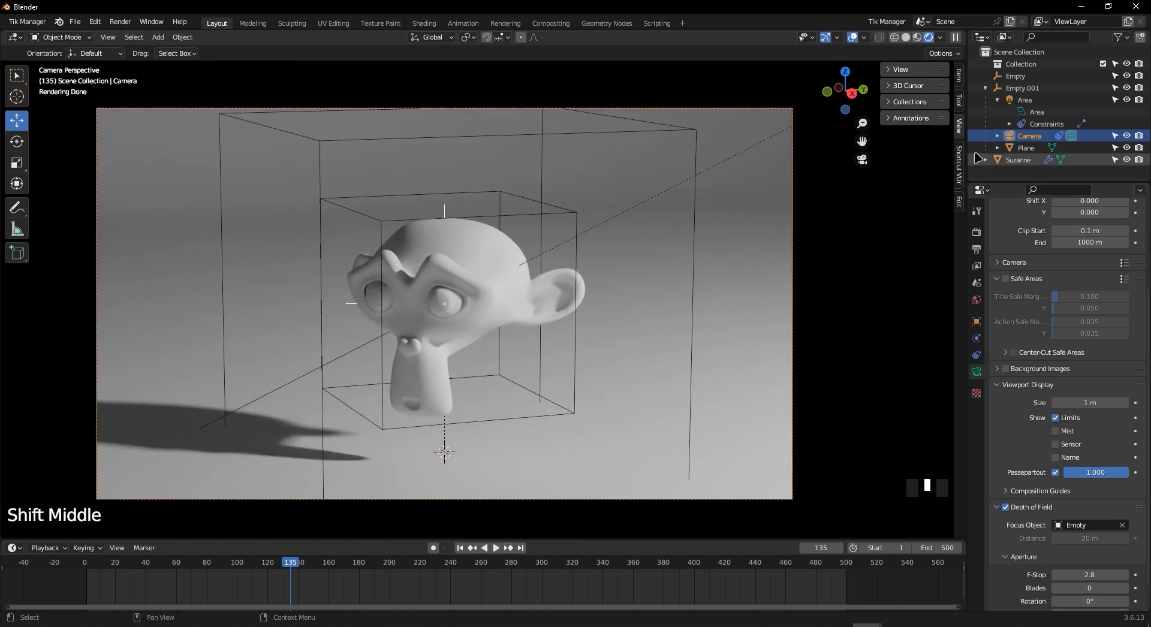
Select the area light's data, reduce its size to 0.41 m, and check the monkey head's shadow up close
left_click(1036, 112)
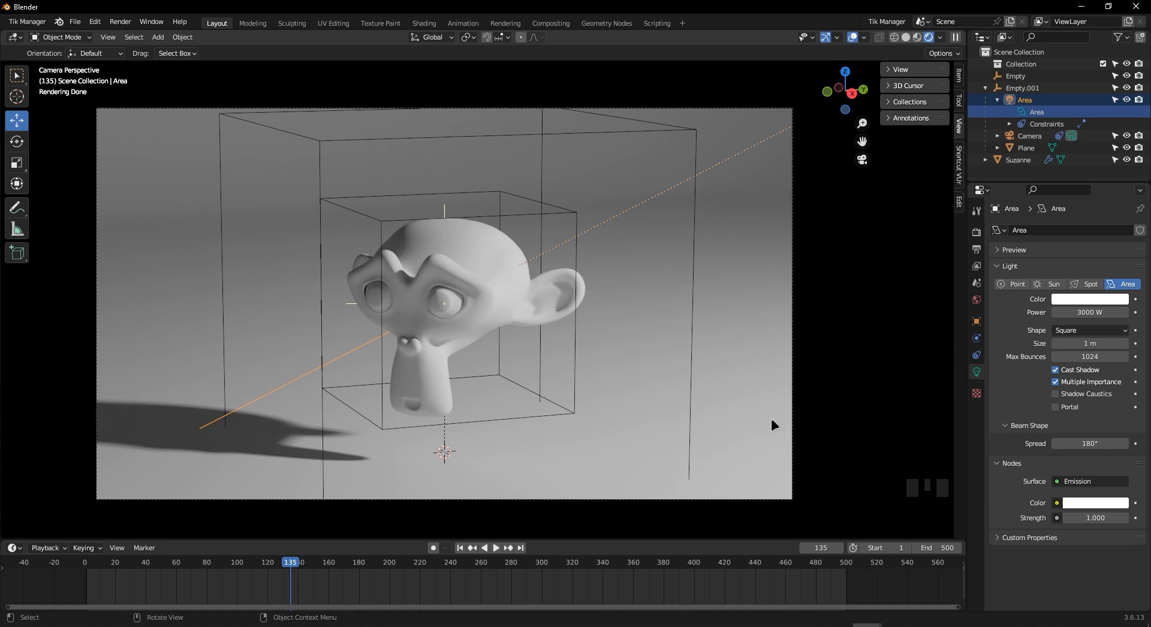
left_click_drag(1105, 345, 1065, 344)
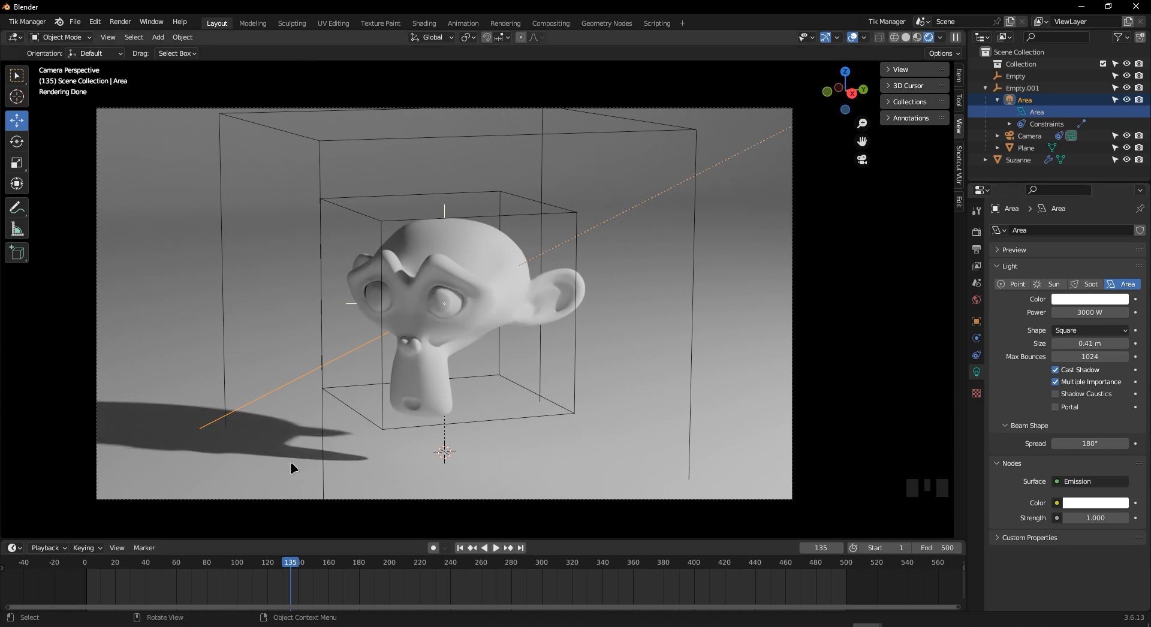
scroll(262, 455, "up", 4)
middle_click_drag(236, 478, 386, 336, "shift")
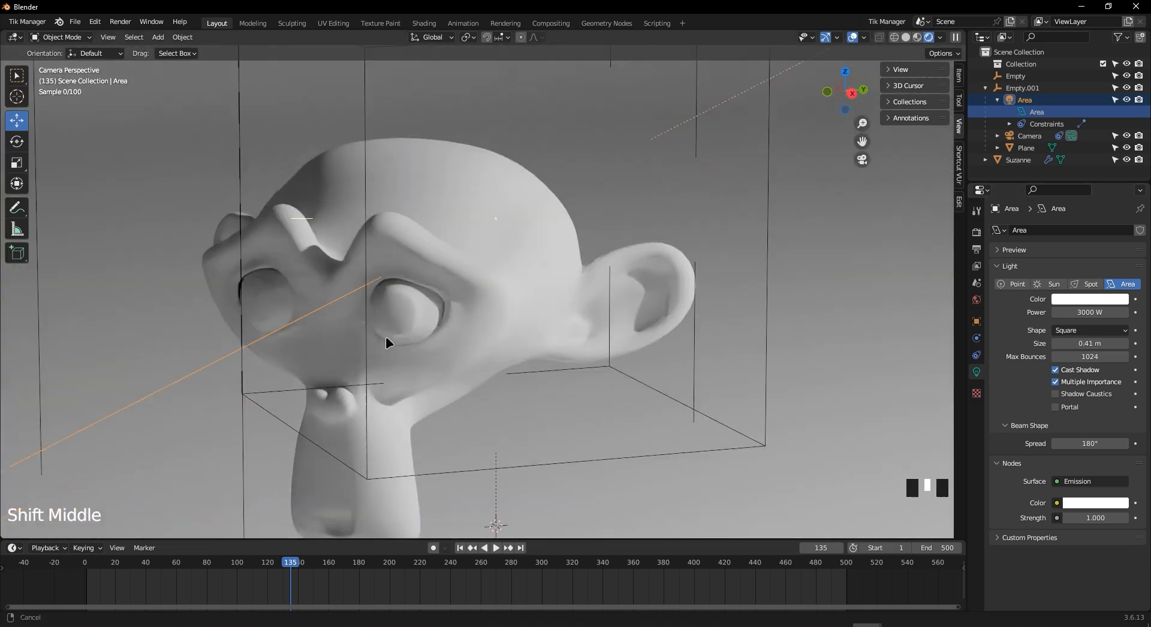
scroll(413, 416, "up", 2, "shift")
scroll(412, 417, "up", 2)
Reduce the area light's size to 0.06 m and check the shadow's edge up close
left_click_drag(1088, 344, 1077, 344)
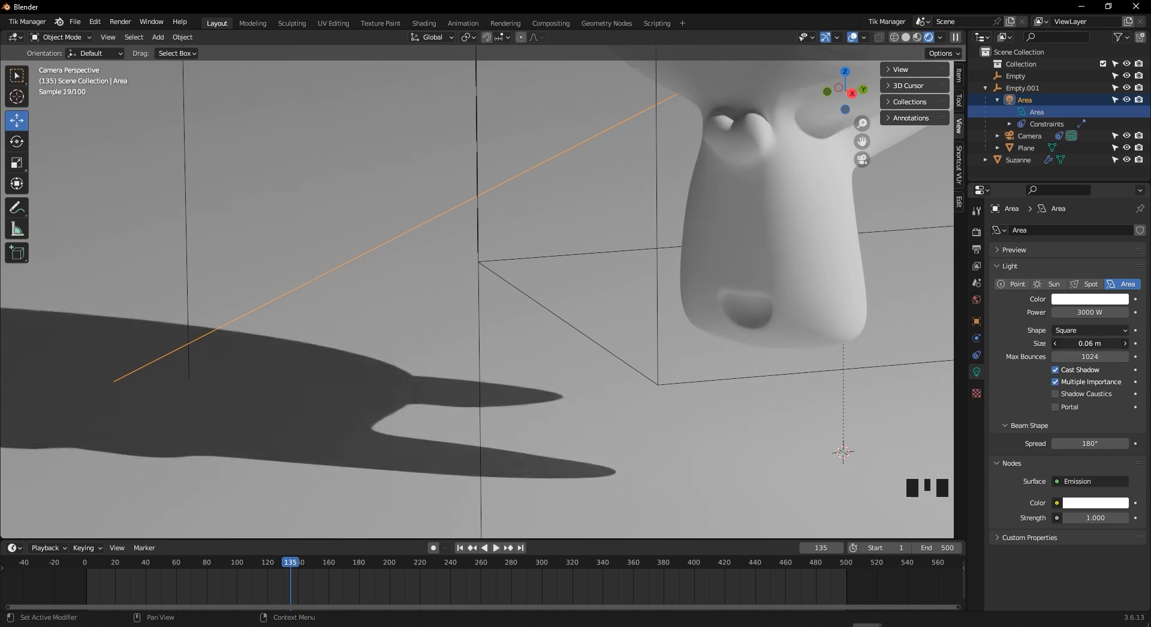
left_click_drag(1077, 344, 1071, 344)
scroll(483, 416, "down", 4)
scroll(483, 416, "up", 5)
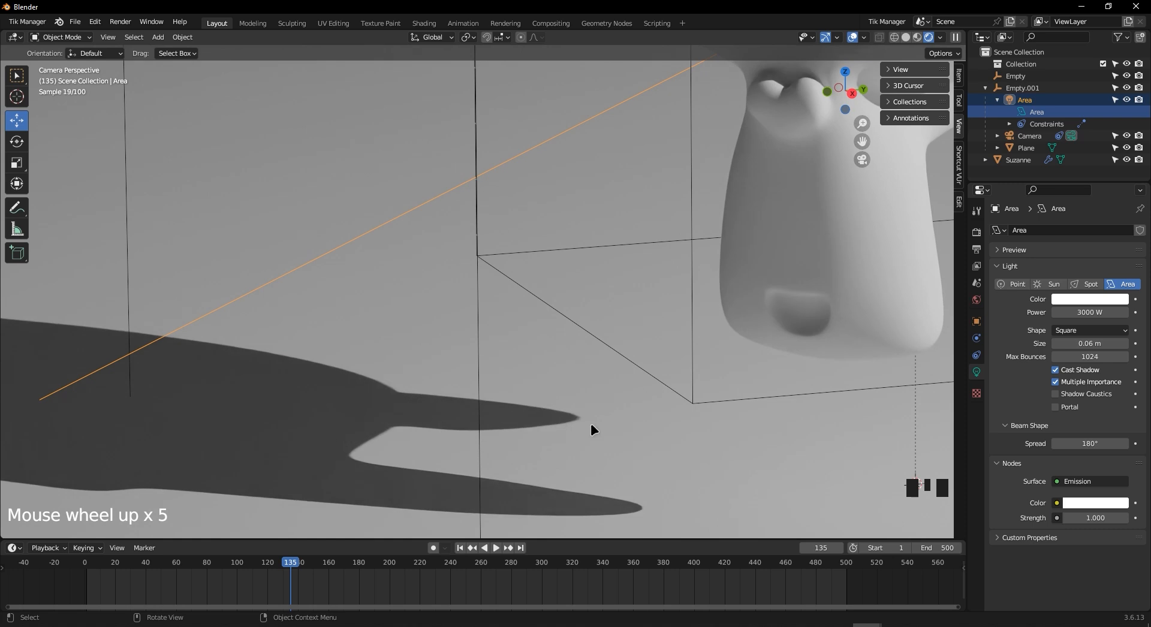
Increase the area light's size to 8.7 m and check the shadow in the whole camera frame
scroll(512, 421, "down", 7)
middle_click_drag(514, 424, 593, 402, "shift")
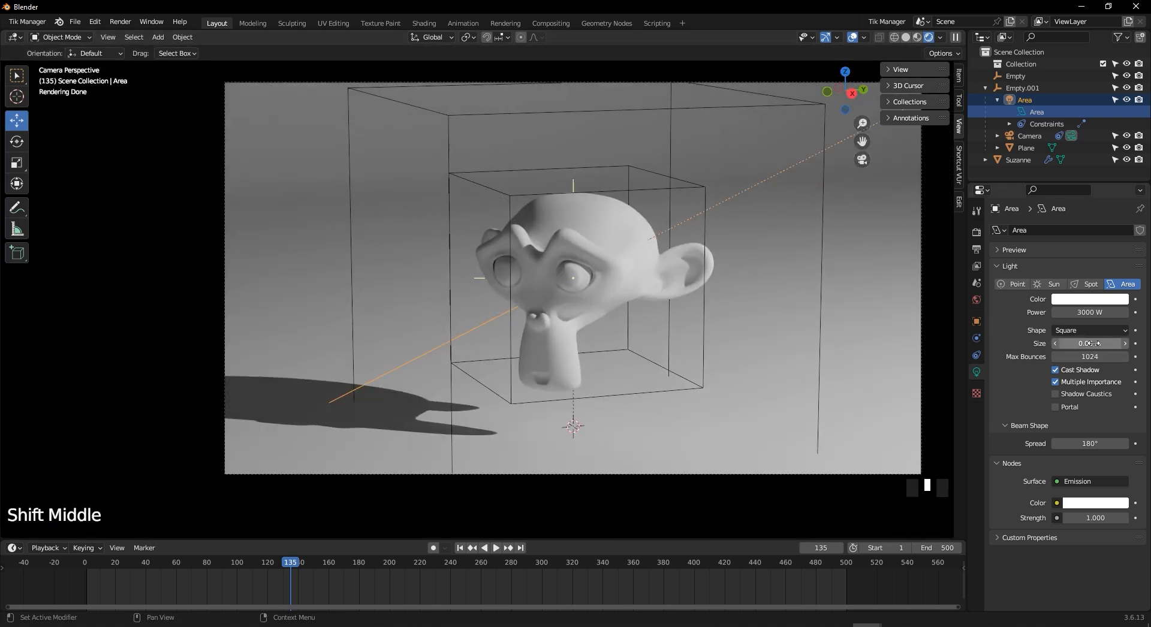
mouse_move(1087, 344)
left_mouse_down()
mouse_move(1148, 343)
mouse_move(1083, 344)
left_mouse_up()
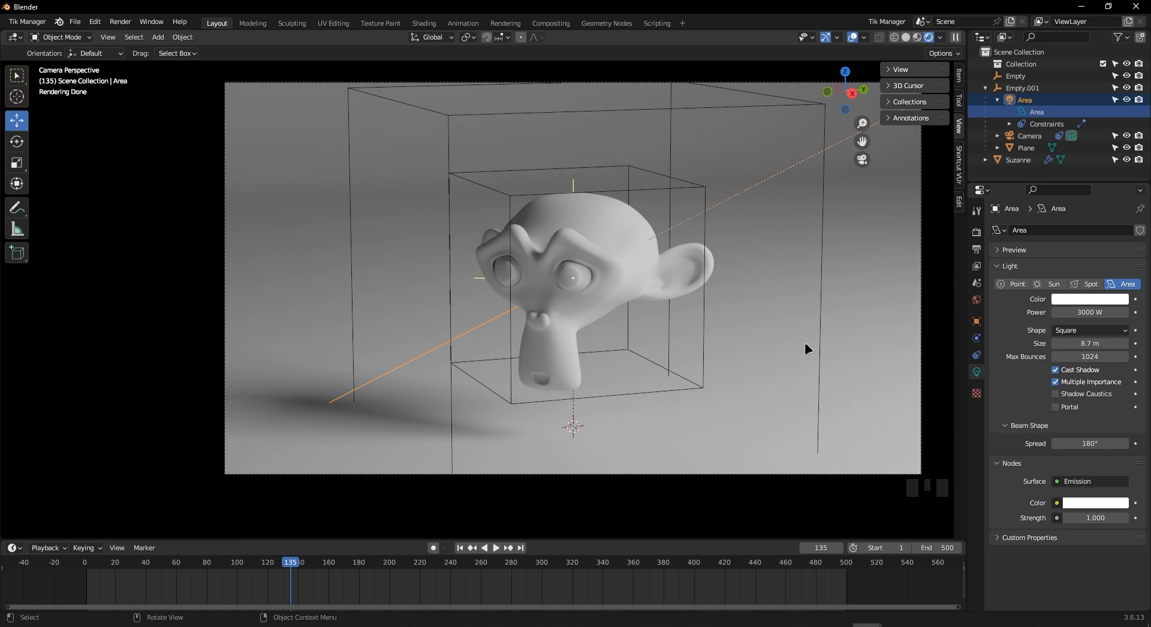
scroll(713, 352, "down", 2)
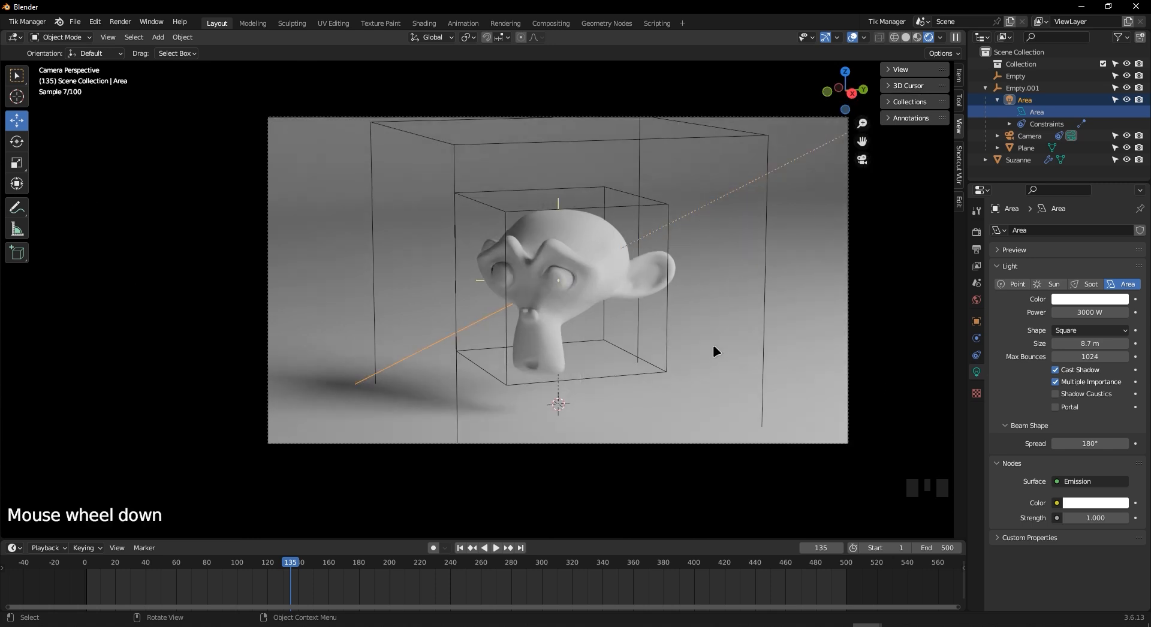
Reduce the area light's size to 4.7 m and check the shadow's softness on the floor
left_click_drag(1090, 344, 1066, 343)
scroll(644, 404, "up", 3)
middle_click_drag(442, 398, 416, 391, "shift")
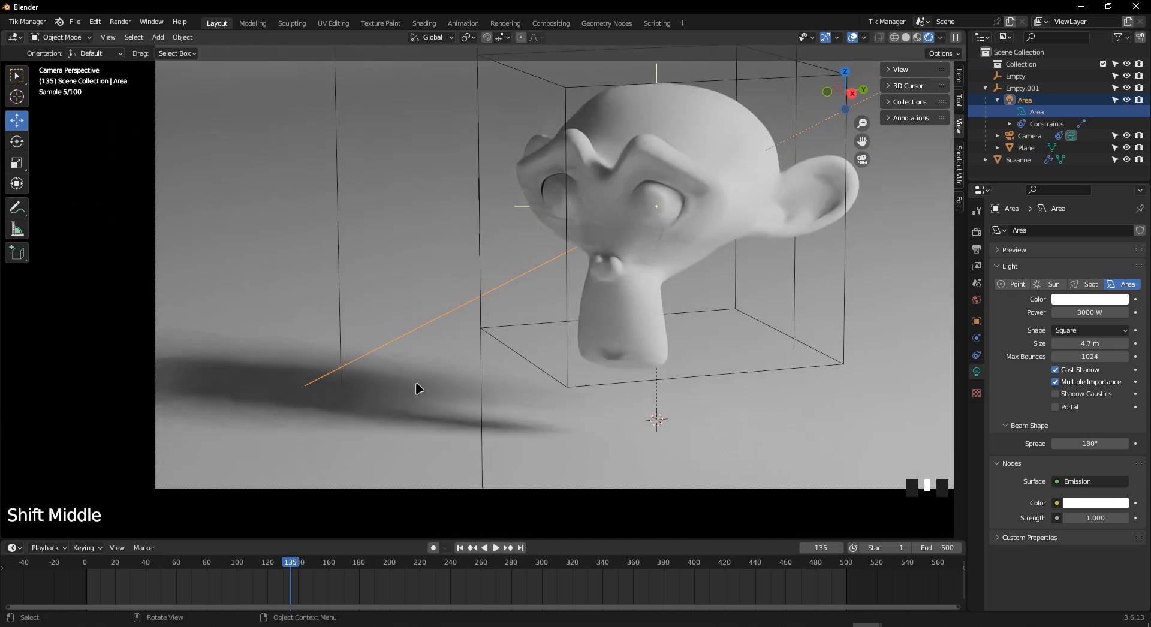
Reduce the area light's size to 0.29 m and examine the edges of the floor shadow up close
left_click_drag(1073, 344, 1068, 344)
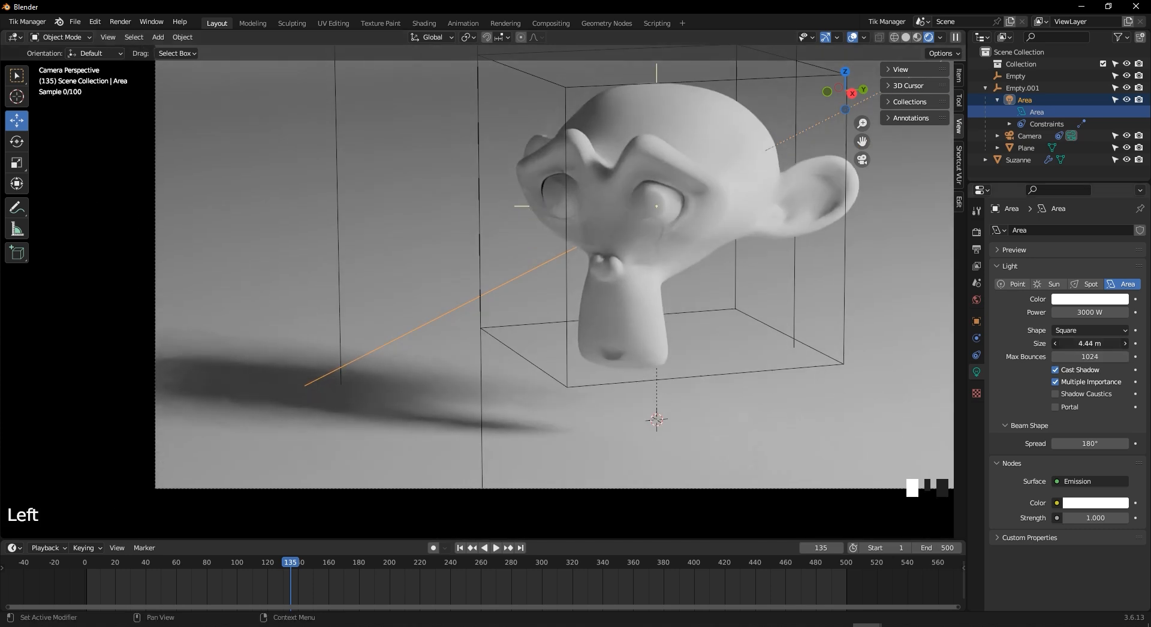
mouse_move(1068, 343)
left_mouse_down()
mouse_move(1057, 344)
mouse_move(1093, 343)
mouse_move(1074, 343)
left_mouse_up()
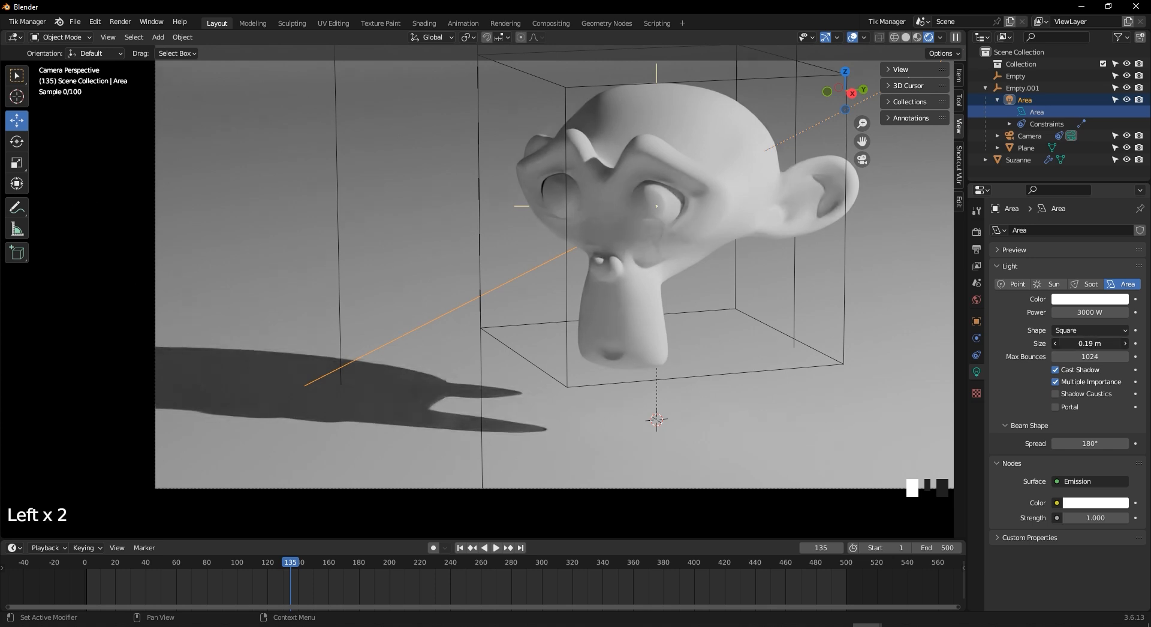
scroll(542, 390, "up", 5)
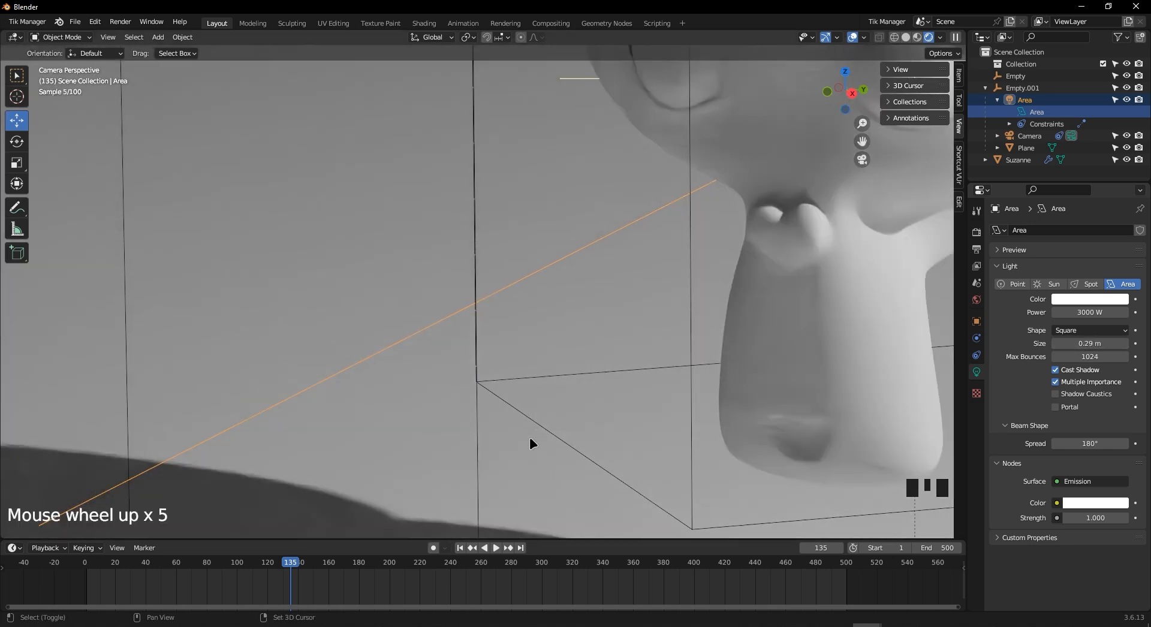
middle_click_drag(530, 437, 620, 276, "shift")
scroll(637, 403, "up", 3)
middle_click_drag(820, 447, 724, 375, "shift")
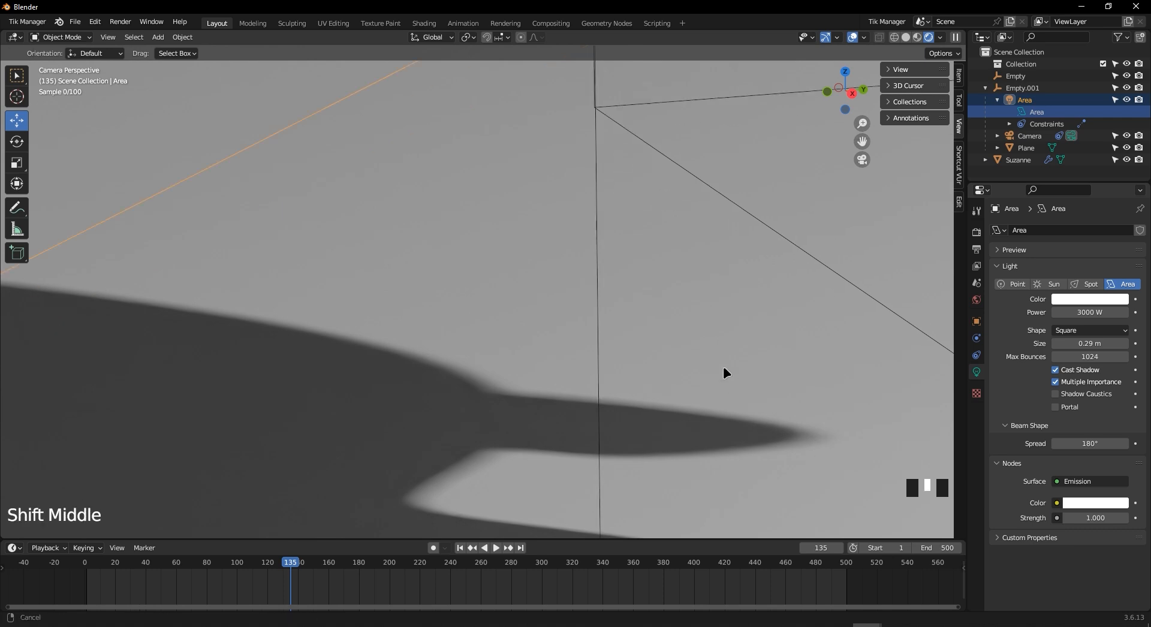
scroll(729, 393, "down", 1, "shift")
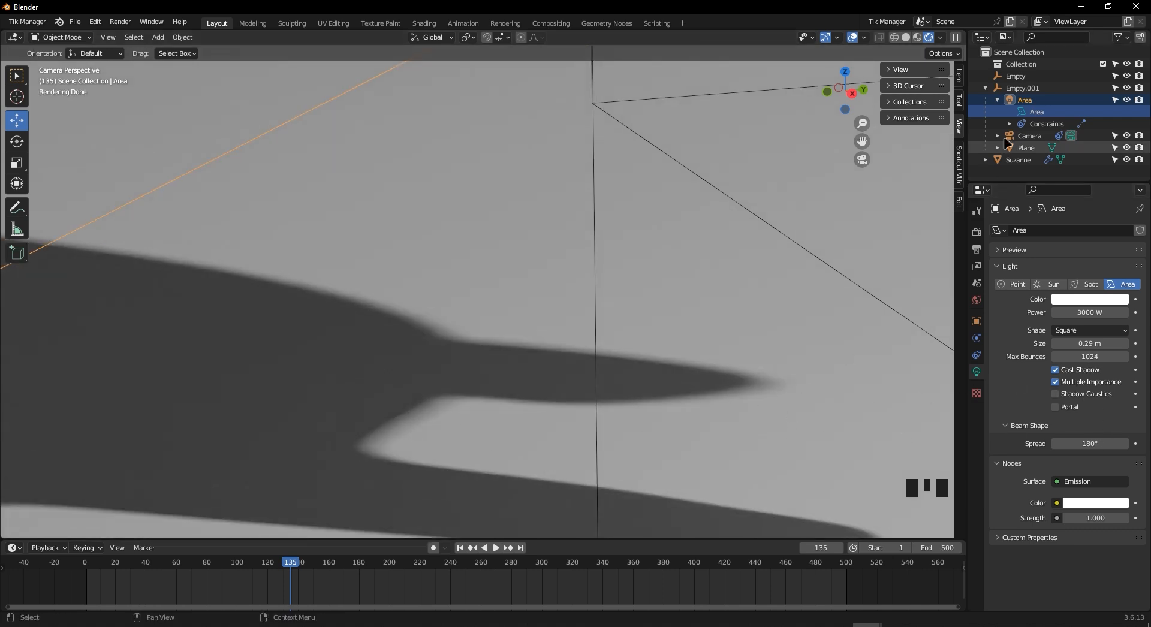
left_click(1059, 116)
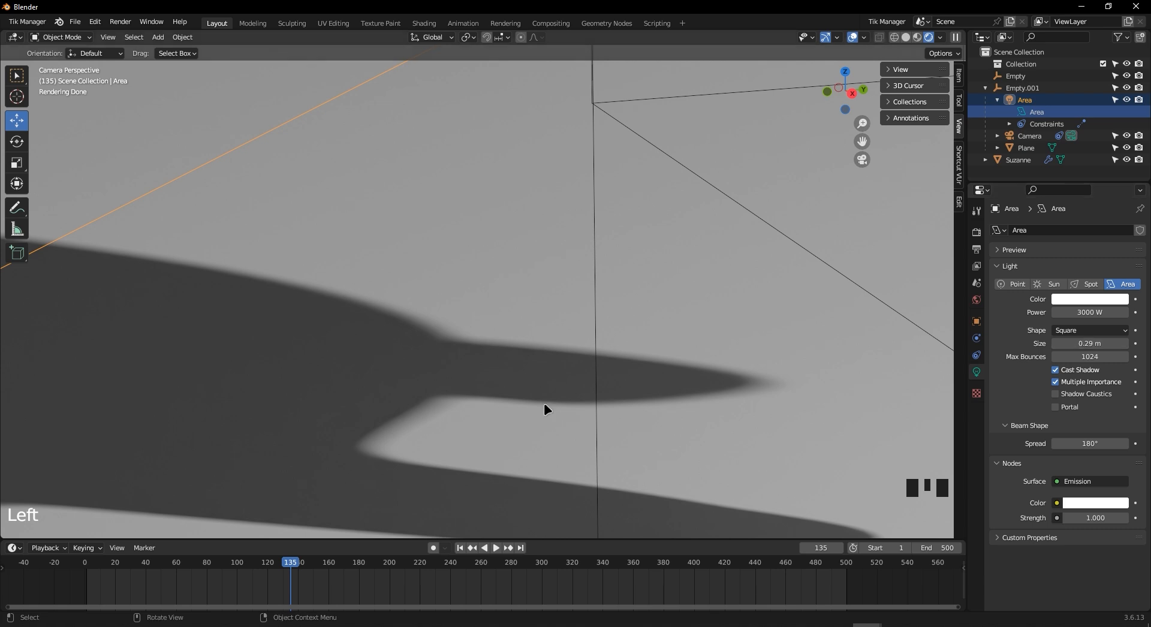
scroll(333, 424, "down", 2)
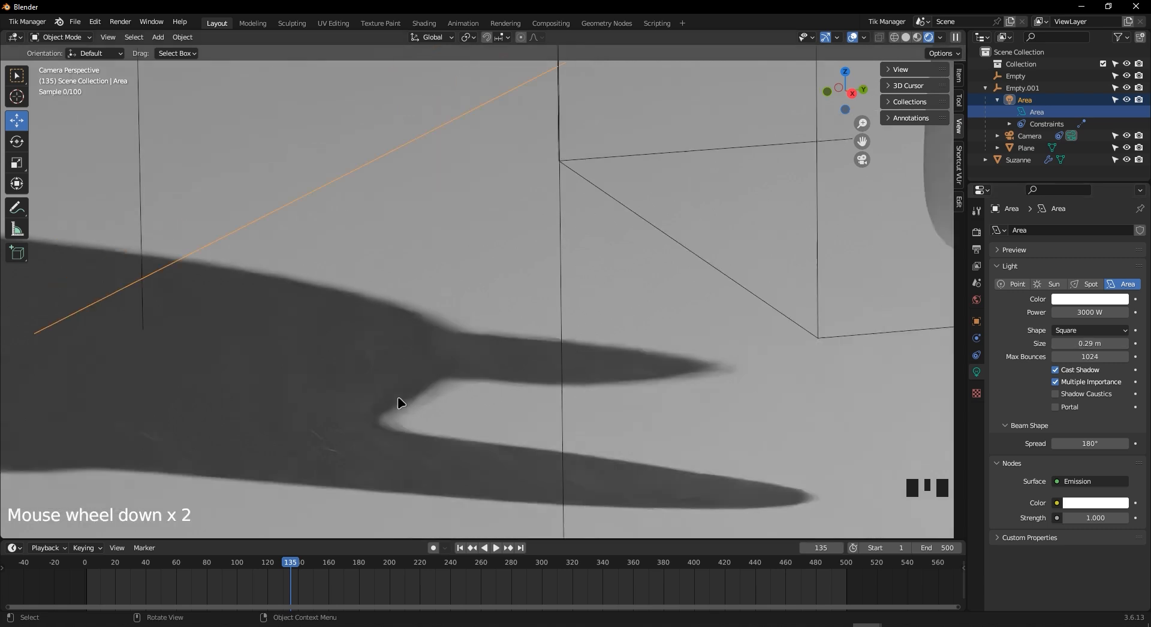
scroll(401, 402, "down", 1)
middle_click_drag(329, 368, 591, 406, "shift")
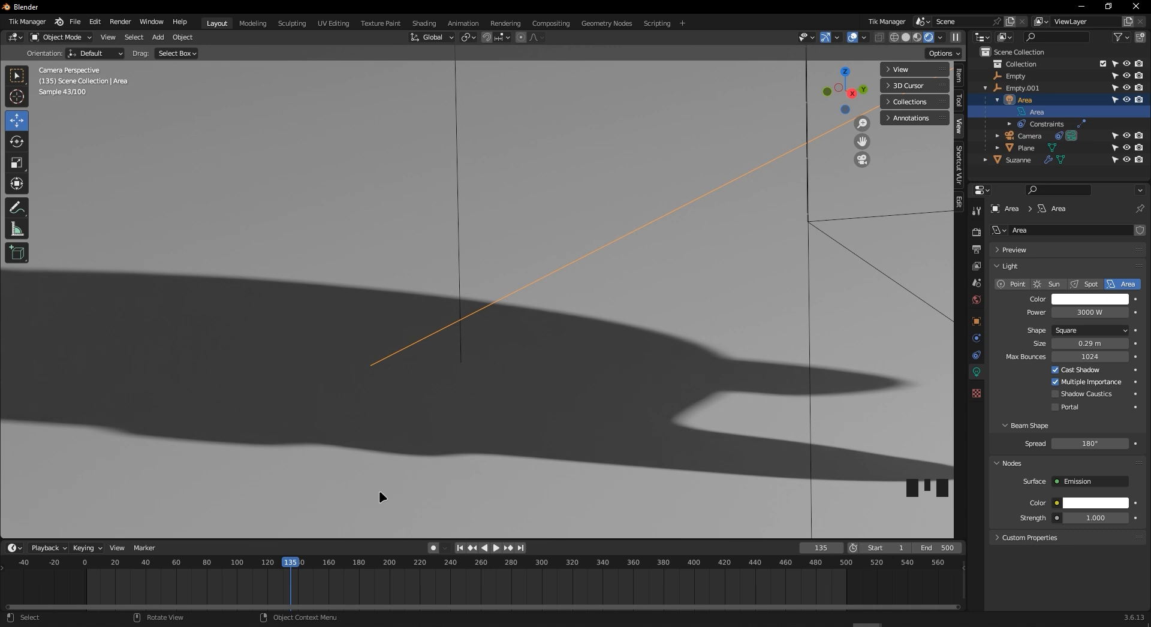
Set the area light's size to 0.5 m and check the shadow in the whole camera frame
left_click_drag(1087, 344, 1115, 343)
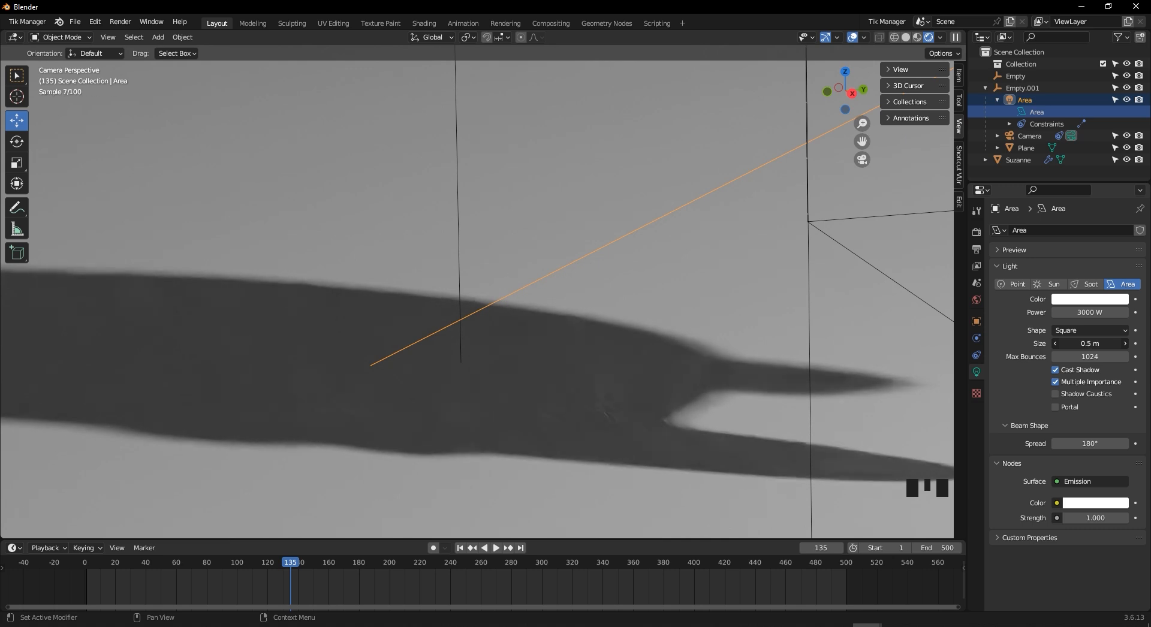
scroll(689, 348, "down", 8)
middle_click_drag(752, 301, 725, 371, "shift")
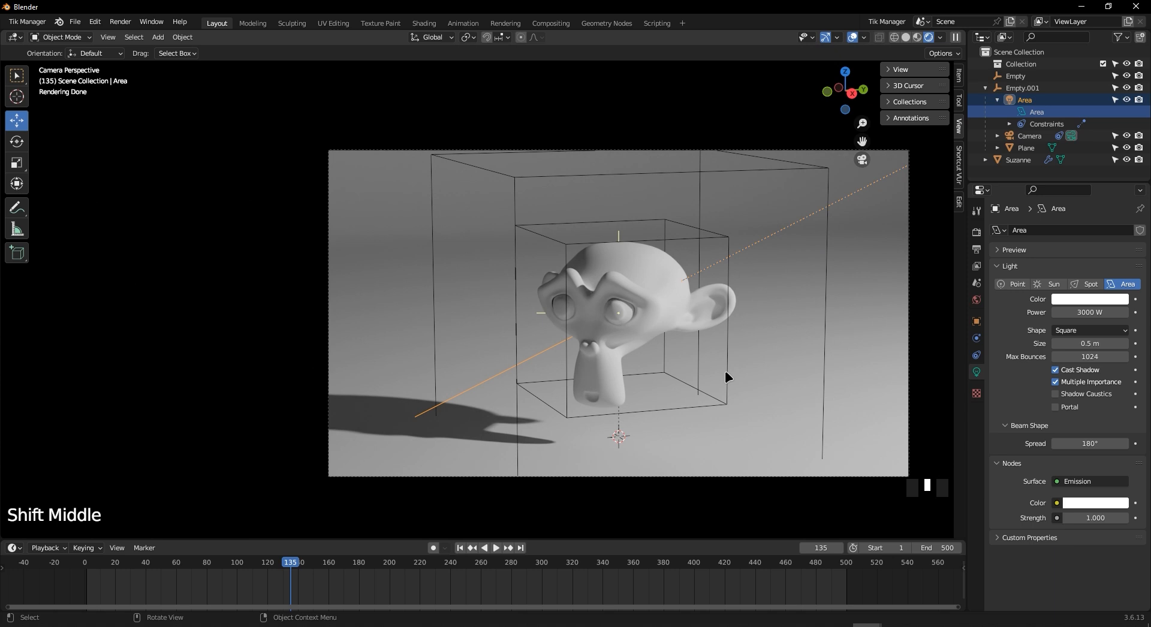
middle_click_drag(725, 370, 591, 326, "shift")
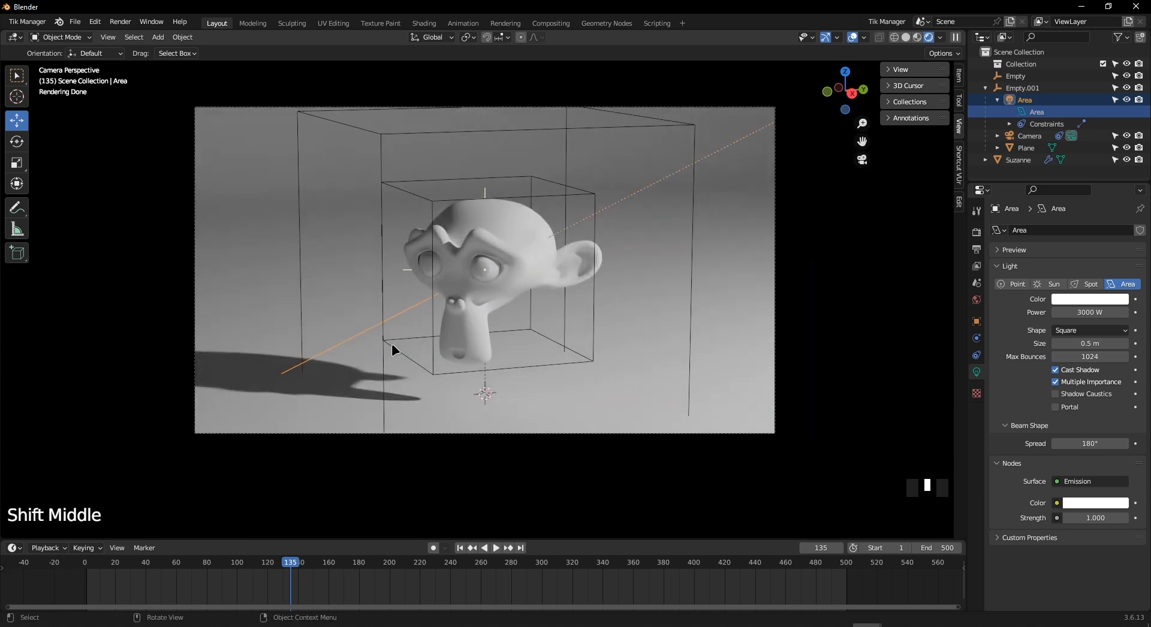
Try moving the area light about 21.8 m farther from the monkey head in an orbited view, then return to the camera view
scroll(546, 273, "down", 3)
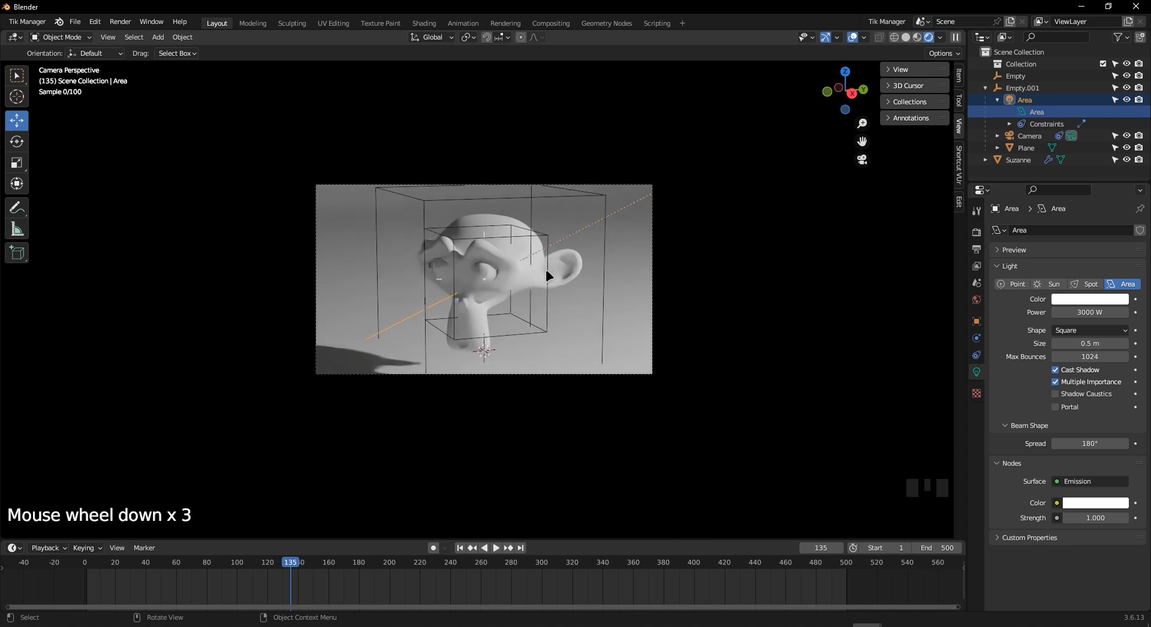
scroll(729, 227, "down", 6)
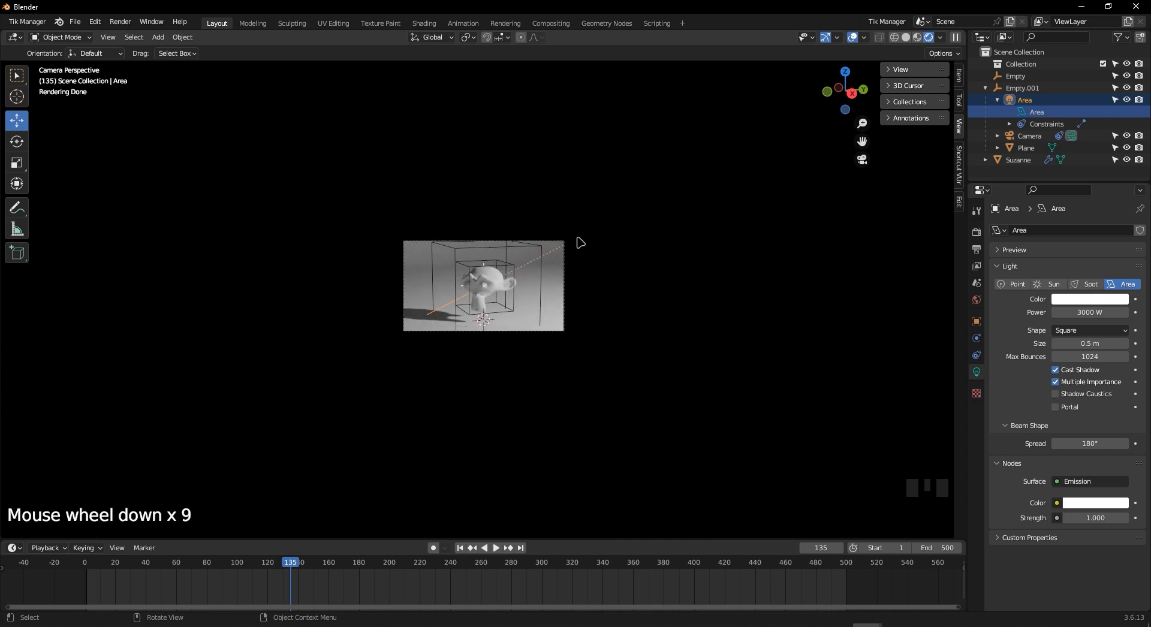
middle_click_drag(581, 242, 585, 258)
scroll(585, 260, "down", 6)
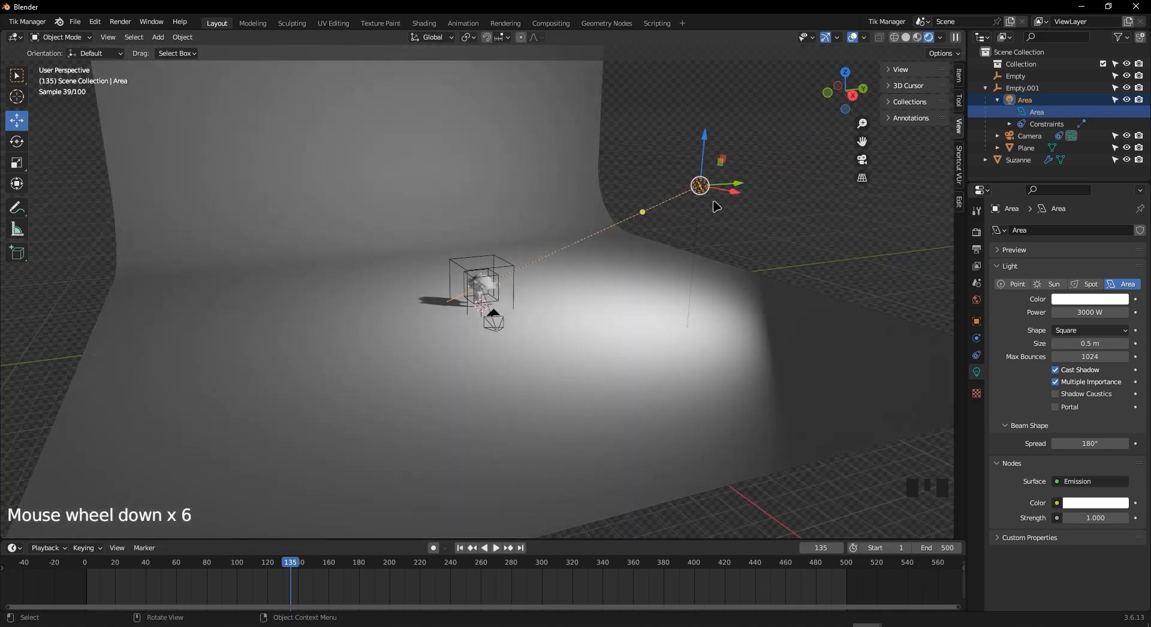
key("g")
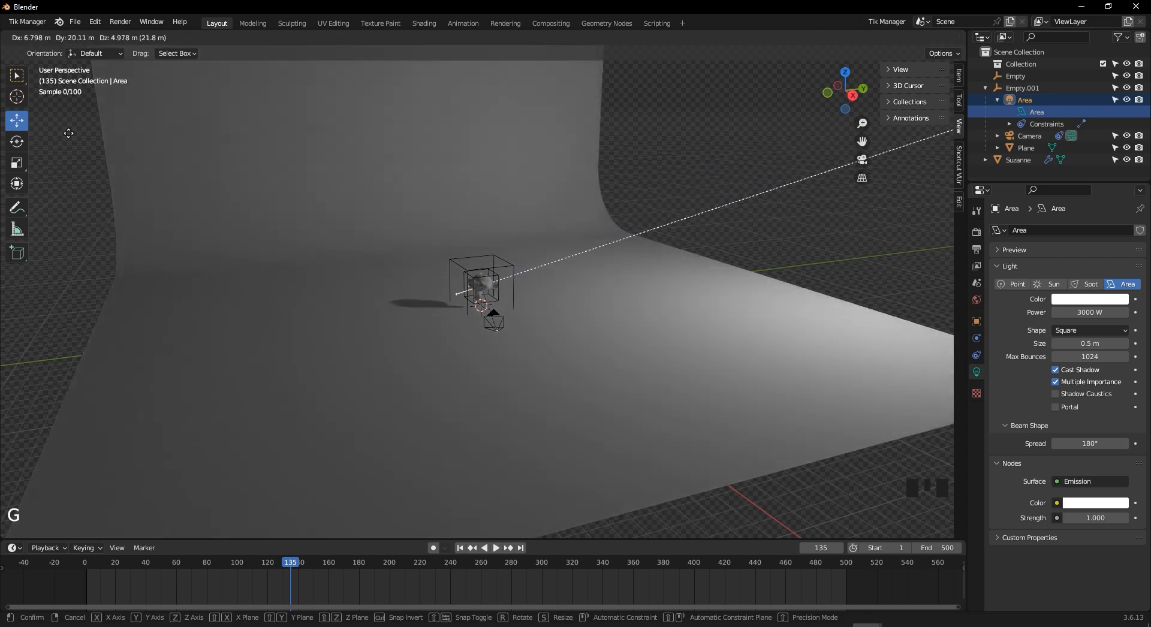
right_click(958, 138)
scroll(598, 246, "up", 6)
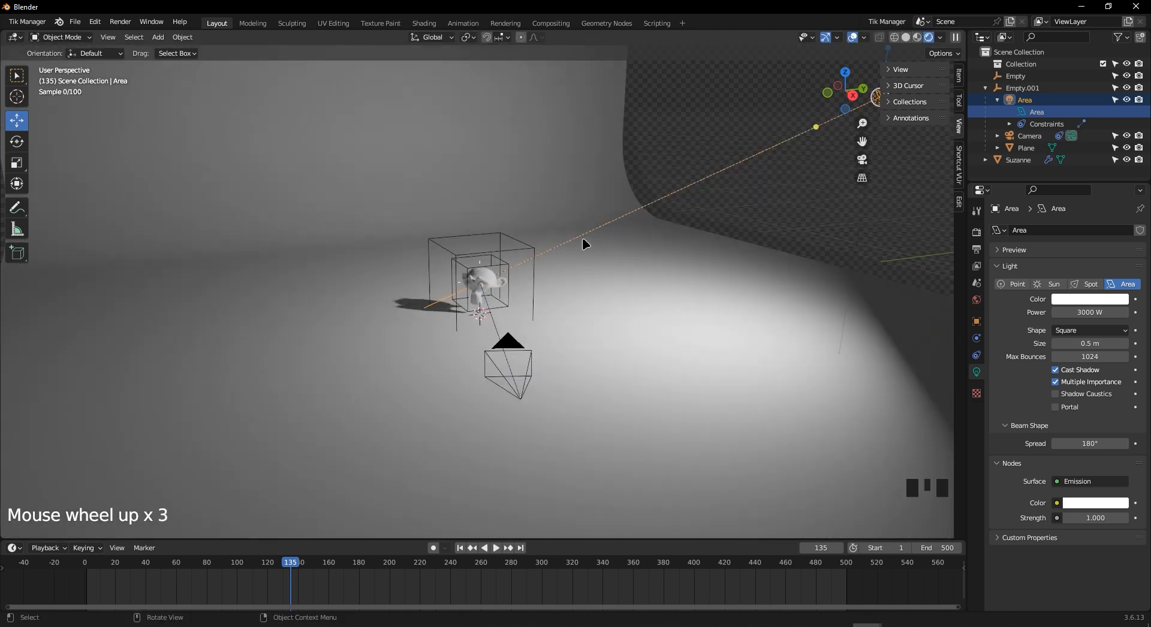
key("KP_0")
scroll(531, 279, "up", 7)
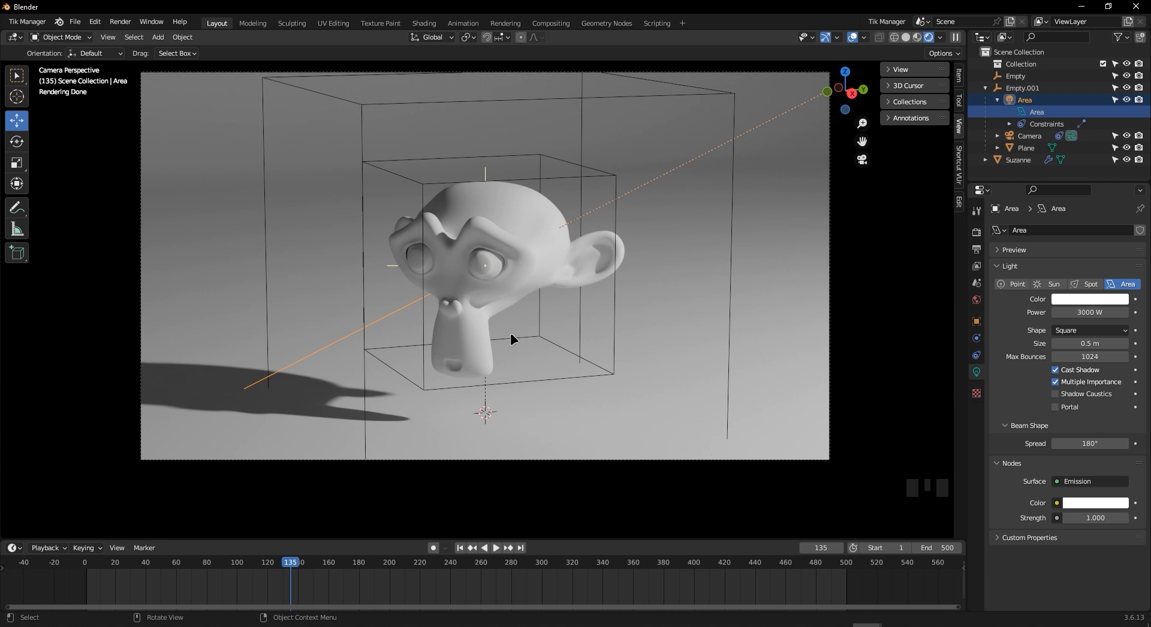
Move the area light closer to the monkey head along its local Z axis and check the softness of the floor shadow
key("g")
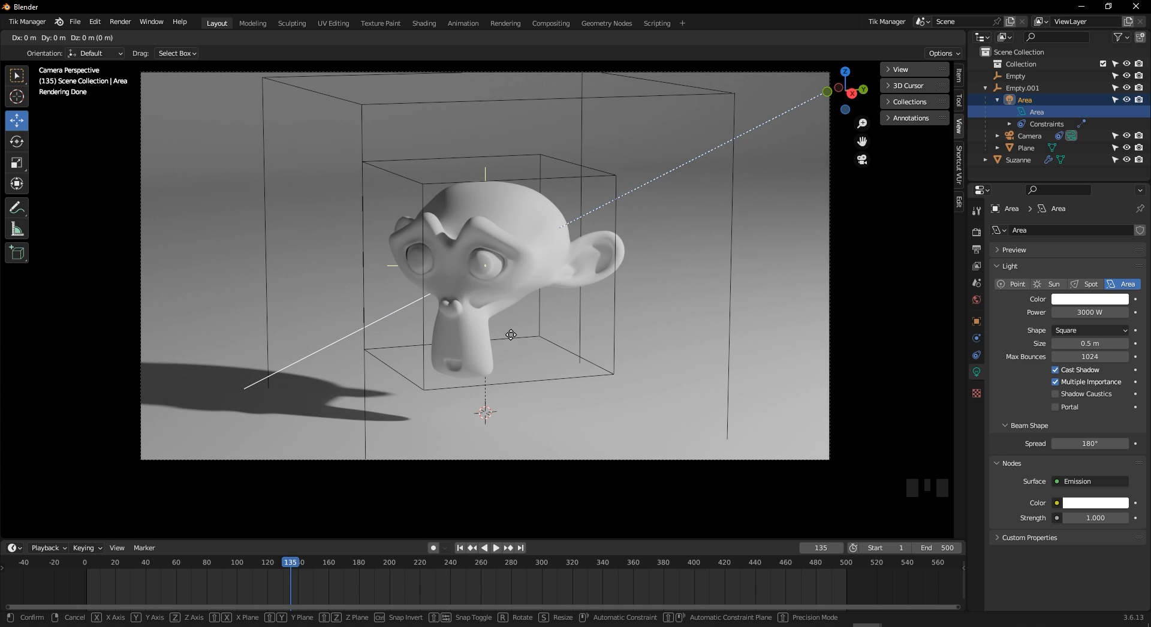
key("z")
key("z")
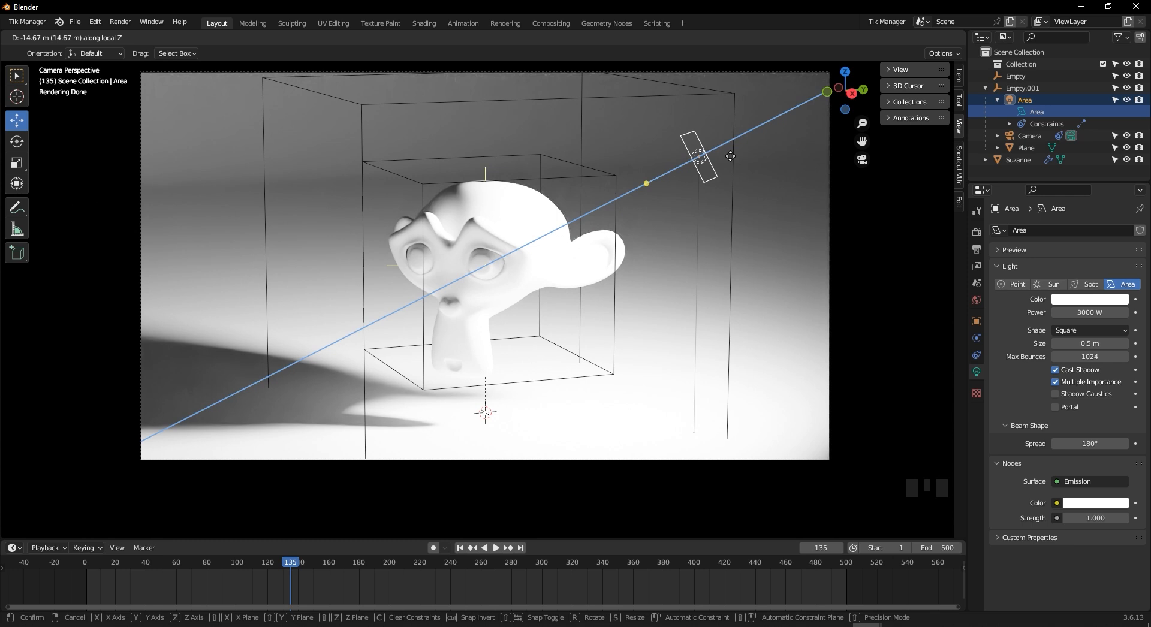
left_click(761, 166)
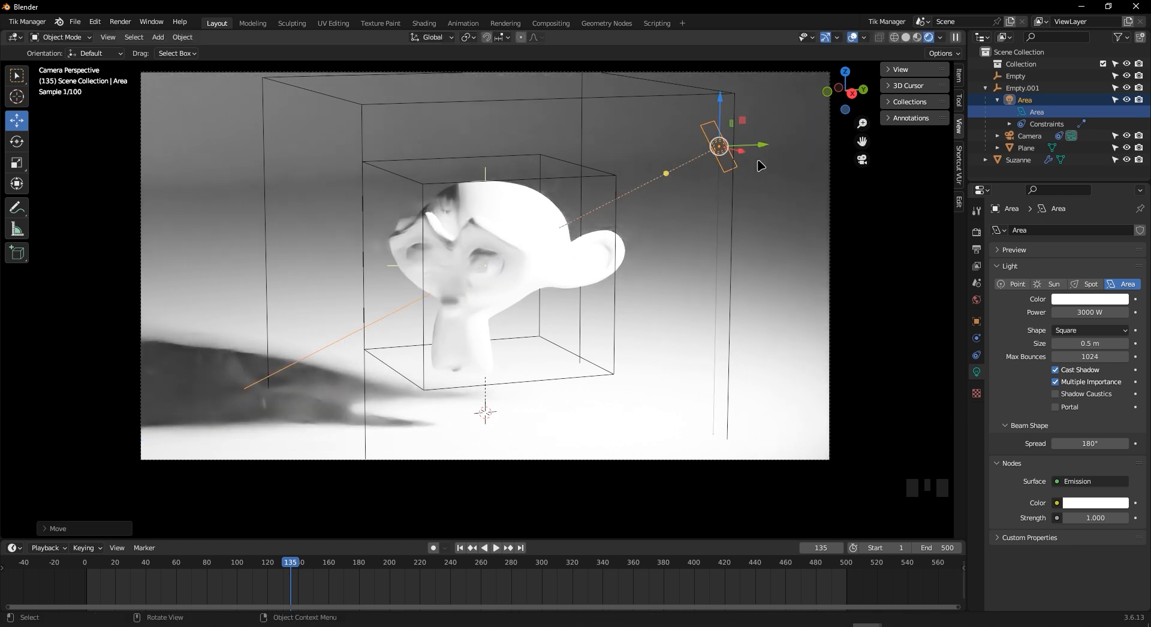
scroll(395, 384, "up", 4)
middle_click_drag(399, 430, 543, 324, "shift")
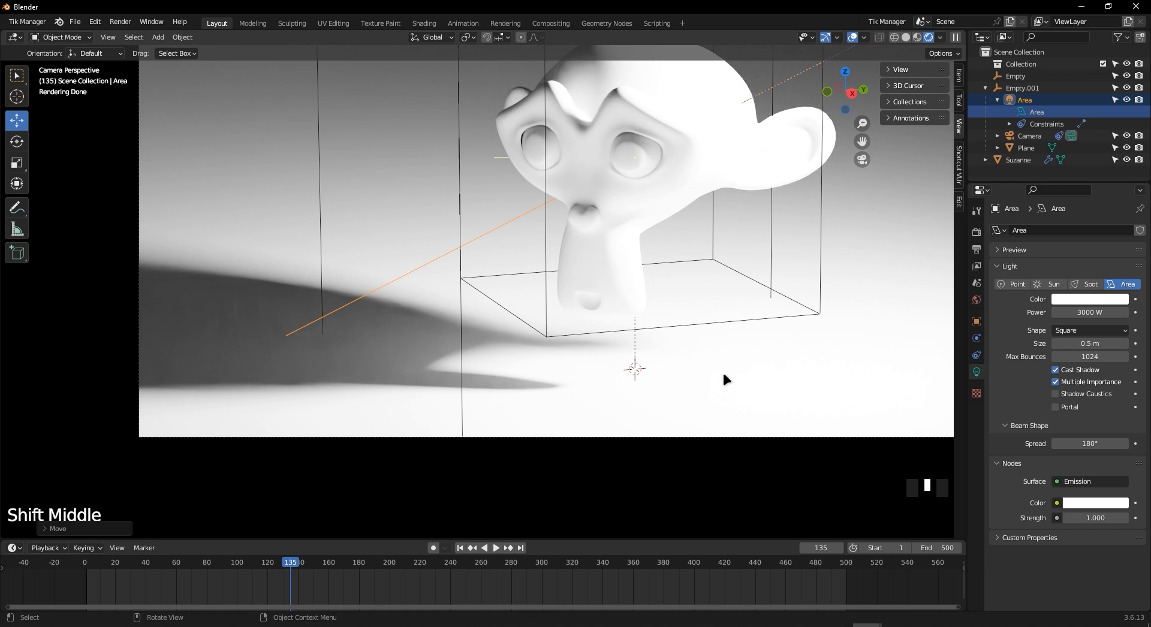
scroll(462, 293, "down", 2)
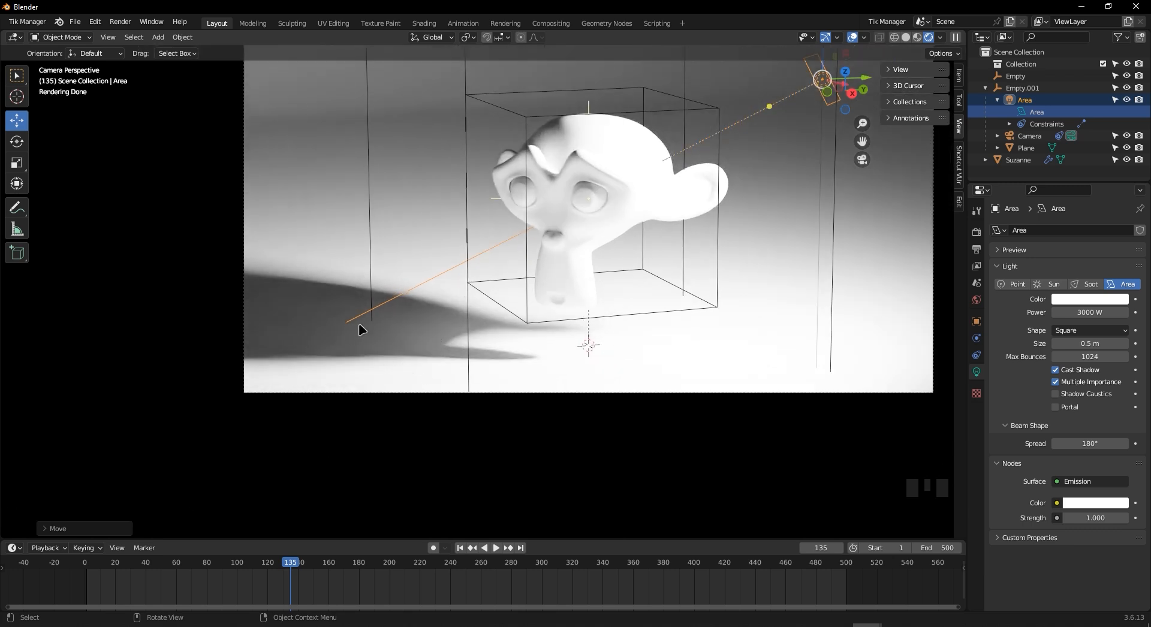
scroll(359, 322, "down", 4)
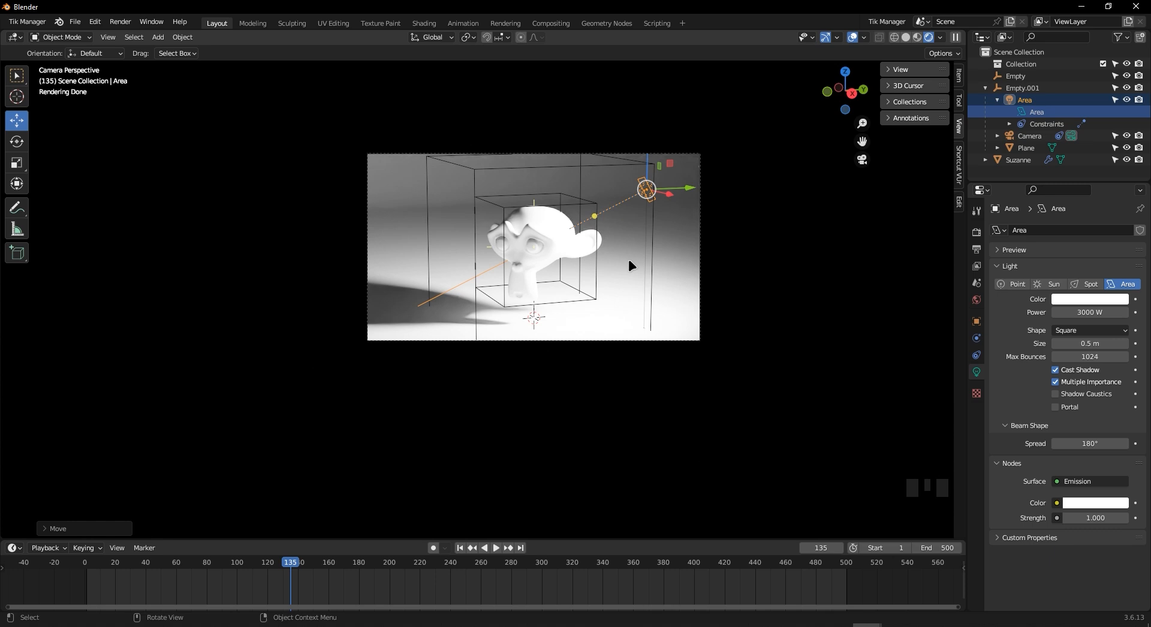
Move the area light about 5.8 m back from the monkey head along its local Z axis and check the shadow
key("g")
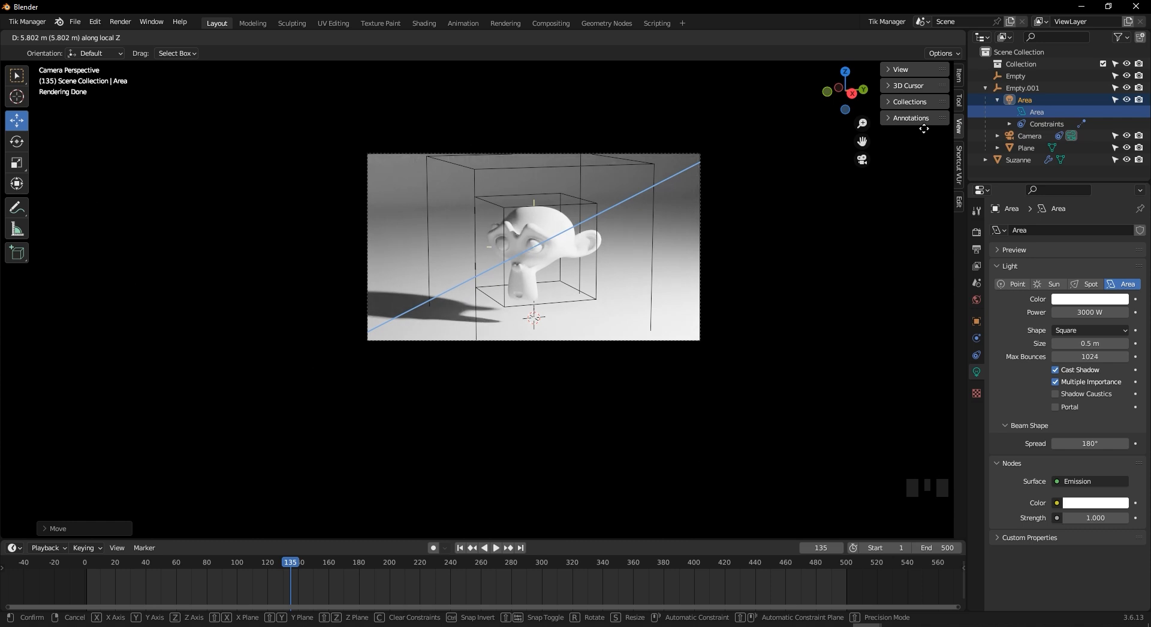
left_click(911, 143)
scroll(616, 283, "up", 6)
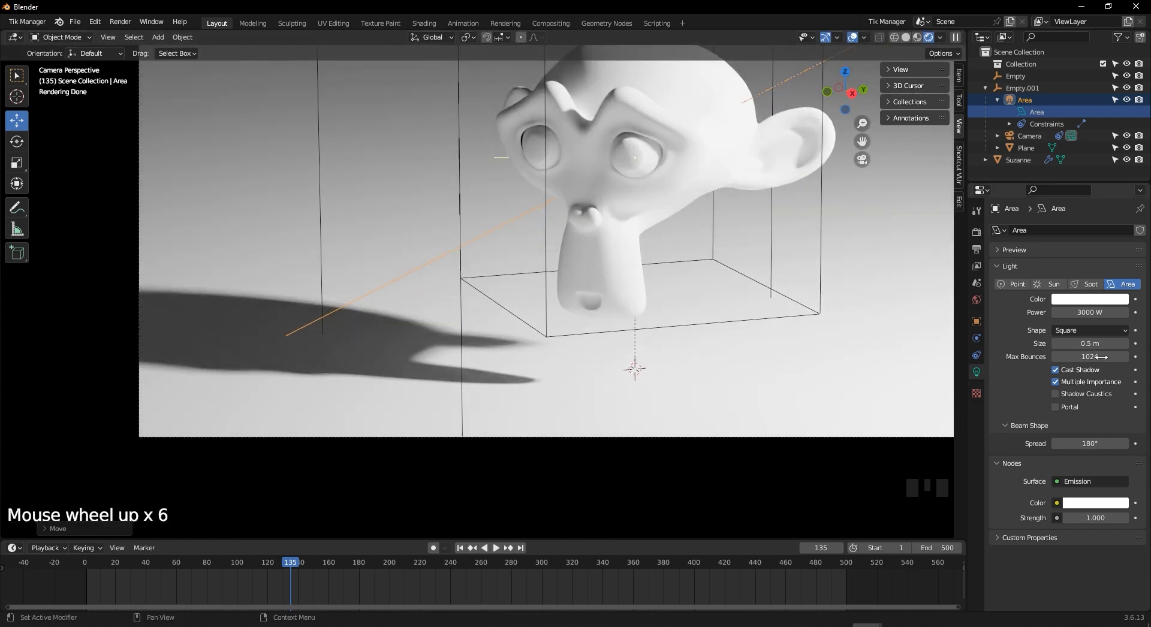
Reduce the area light's size to 0.28 m and check the shadow in the whole camera frame
left_click(1056, 343)
left_click_drag(1087, 343, 1036, 344)
scroll(681, 268, "down", 7)
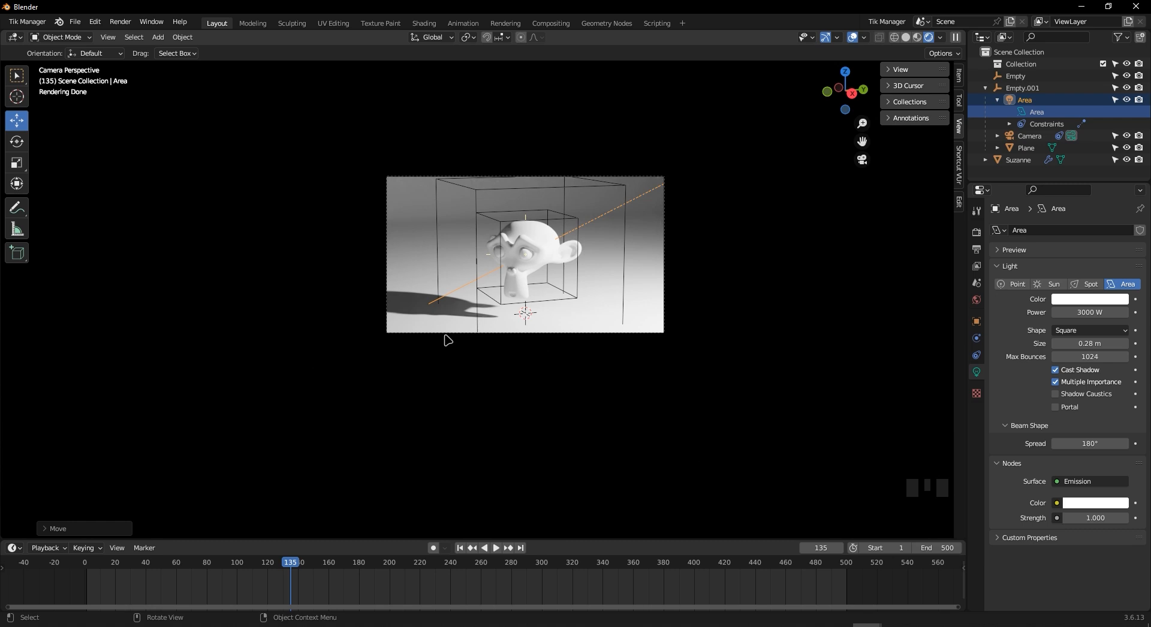
Raise the area light about 2.6 m along the global Z axis and examine the monkey head's shadow on the floor
key("g")
key("z")
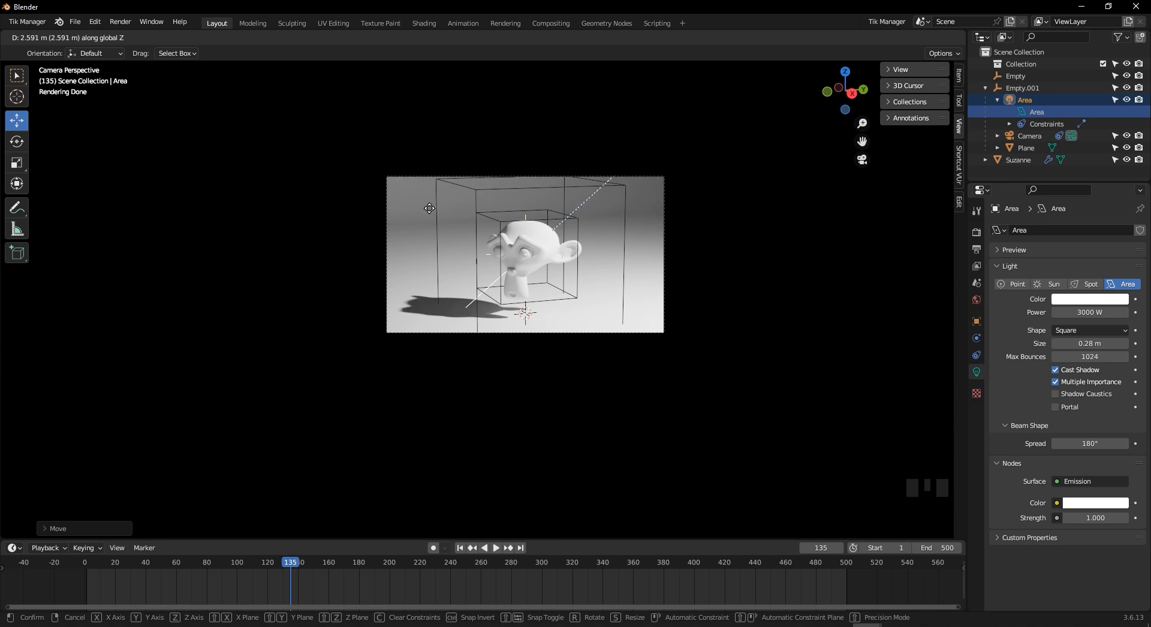
left_click(429, 206)
scroll(391, 329, "up", 5)
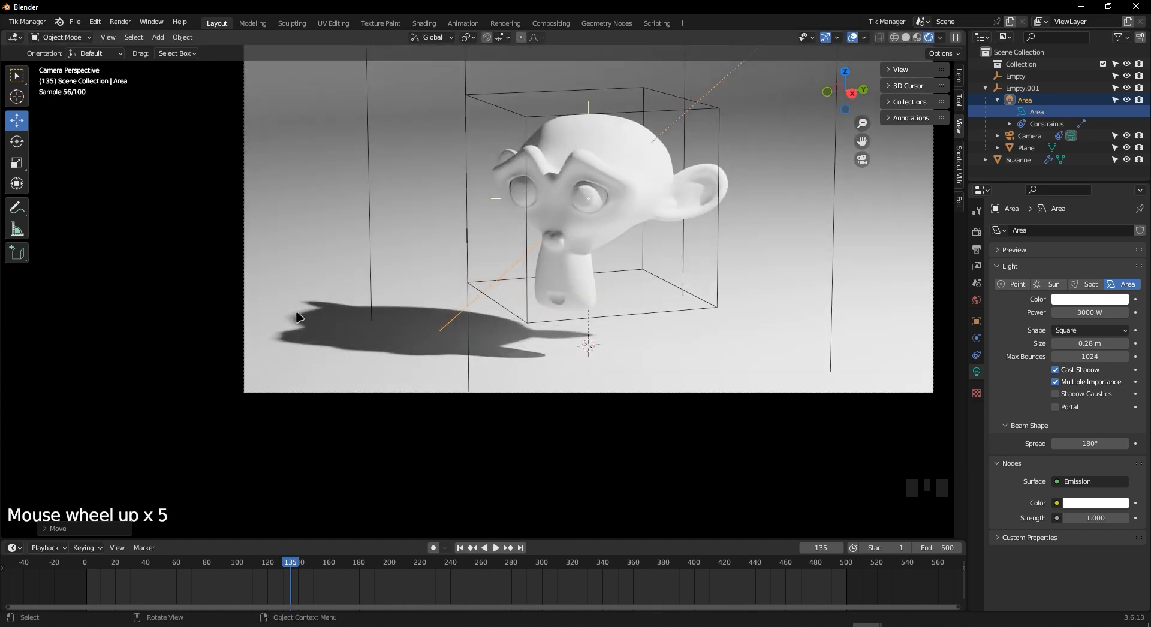
scroll(732, 249, "down", 2)
middle_click_drag(733, 248, 614, 311, "shift")
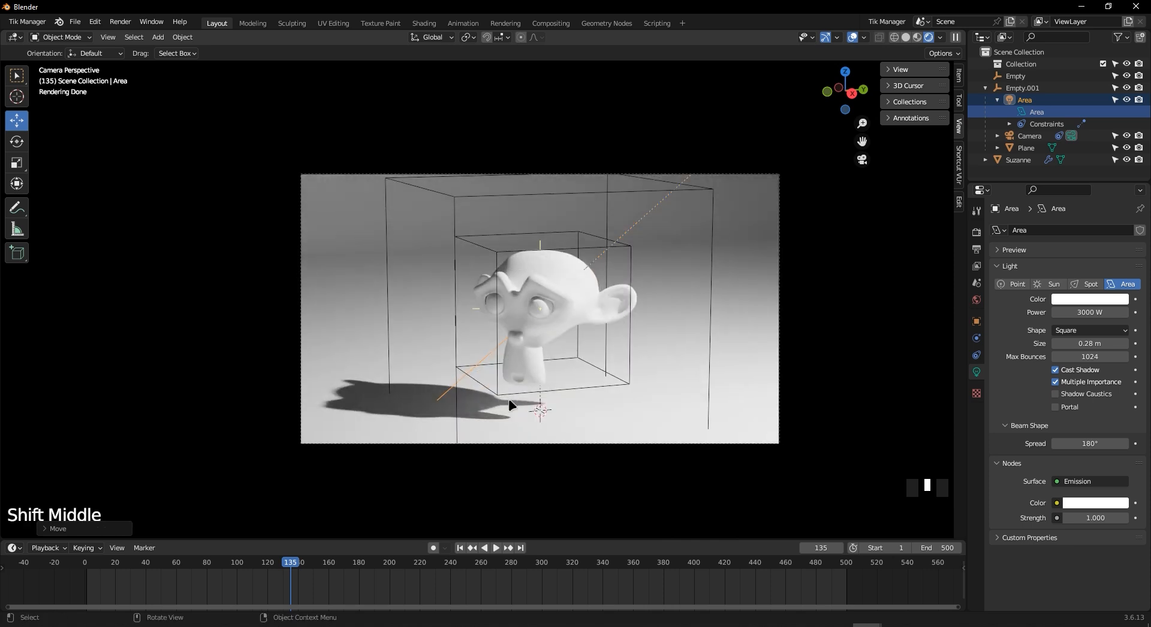
scroll(503, 397, "up", 2)
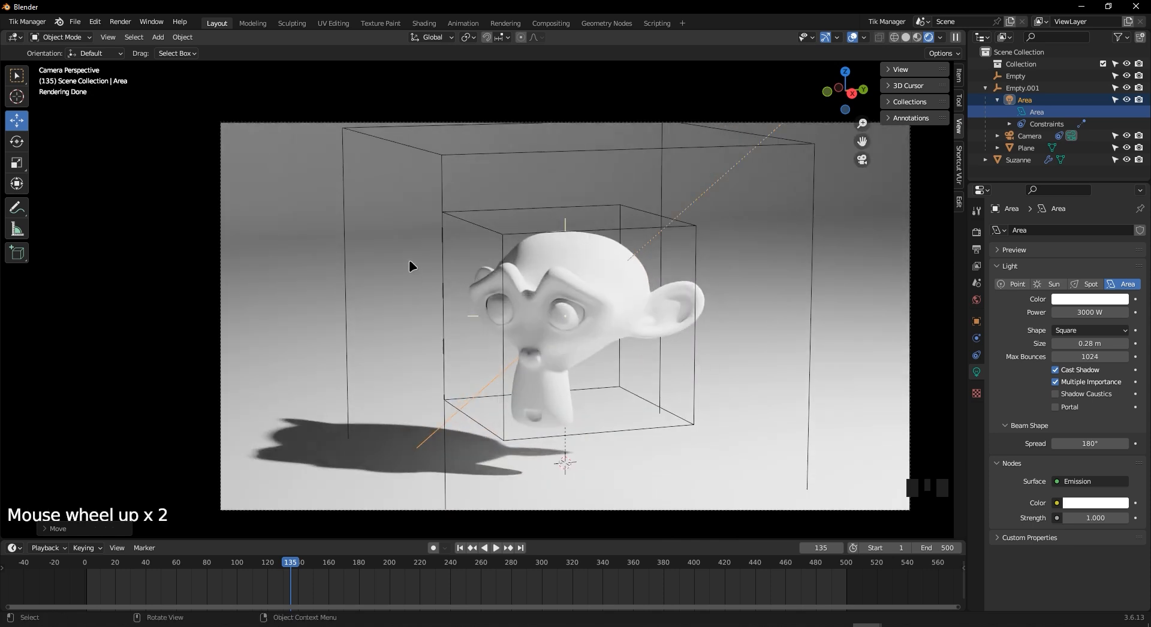
scroll(409, 260, "down", 3)
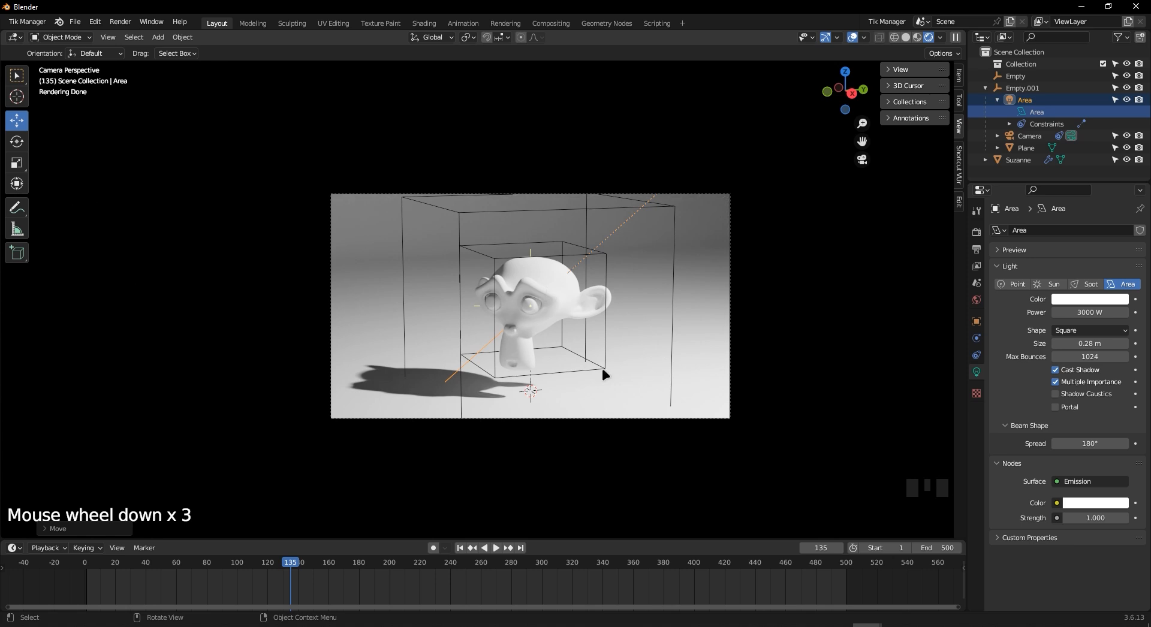
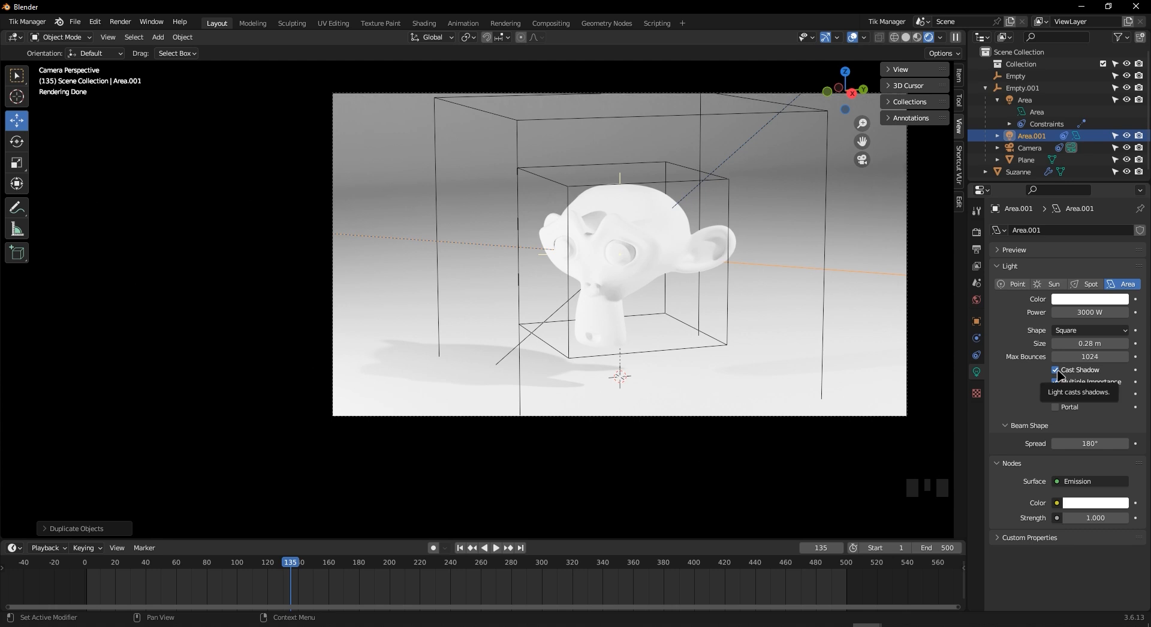
Toggle Cast Shadow repeatedly on the duplicated area light to compare its effect, leaving the option off
left_click(1055, 371)
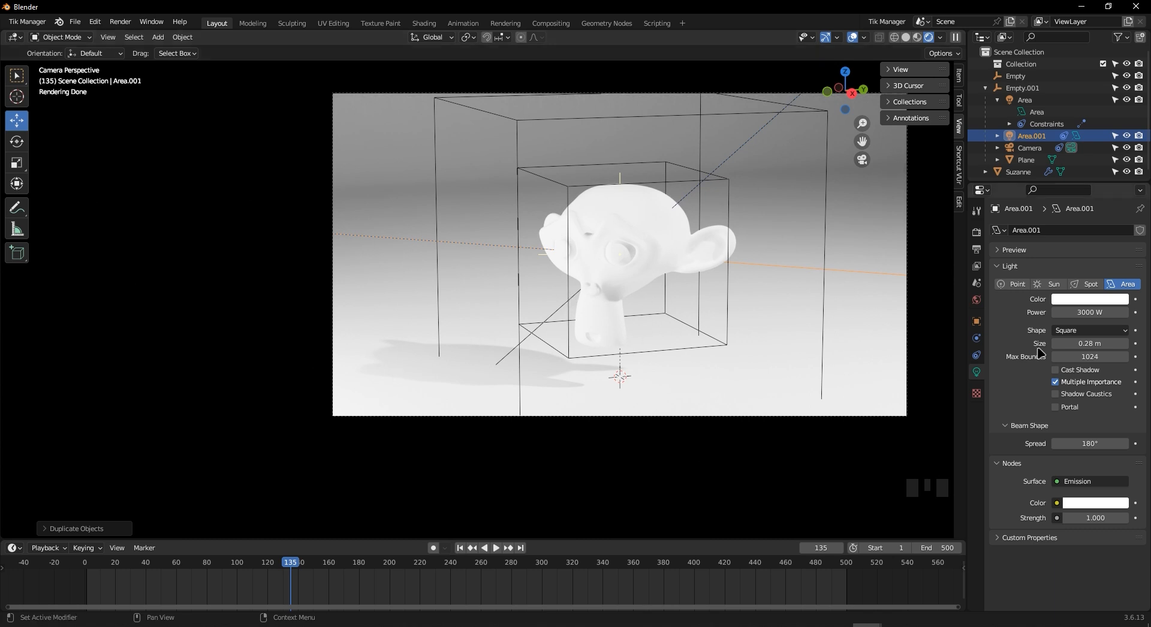
left_click(1056, 372)
left_click(1056, 371)
left_click(1056, 371)
left_click(1056, 371)
left_click(1056, 371)
left_click(1056, 371)
left_click(1056, 371)
left_click(1056, 372)
left_click(1056, 371)
left_click(1056, 371)
left_click(1056, 372)
left_click(1056, 372)
Set the duplicated area light's power to 1000 W and examine the floor shadow up close
left_click(1081, 312)
left_click_drag(1062, 313, 1042, 312)
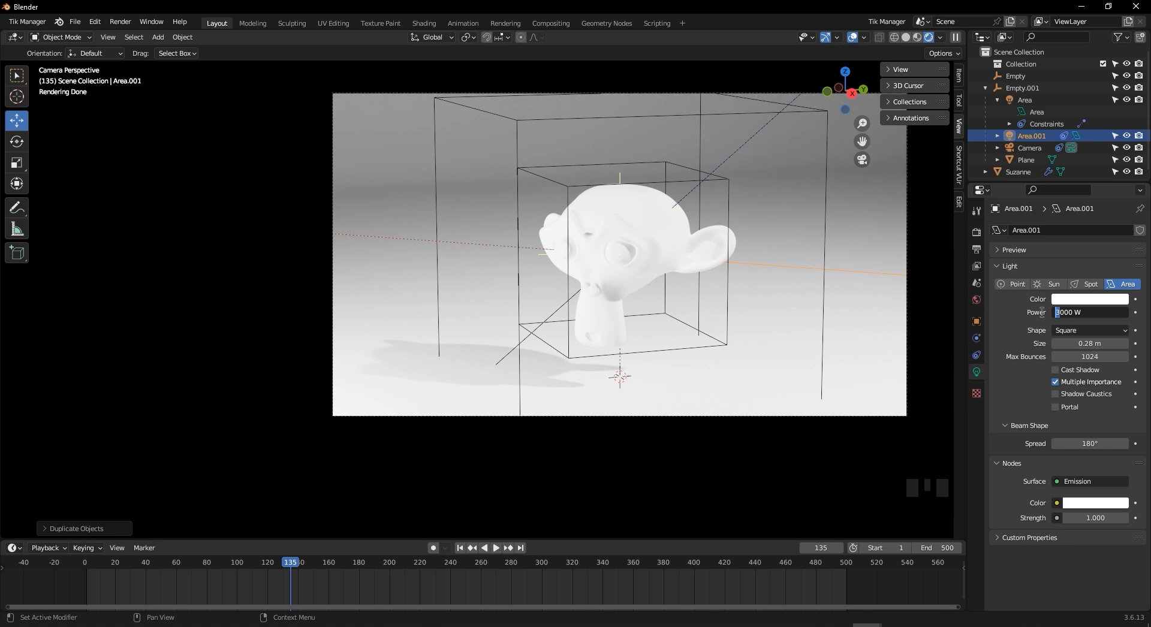
key("Return")
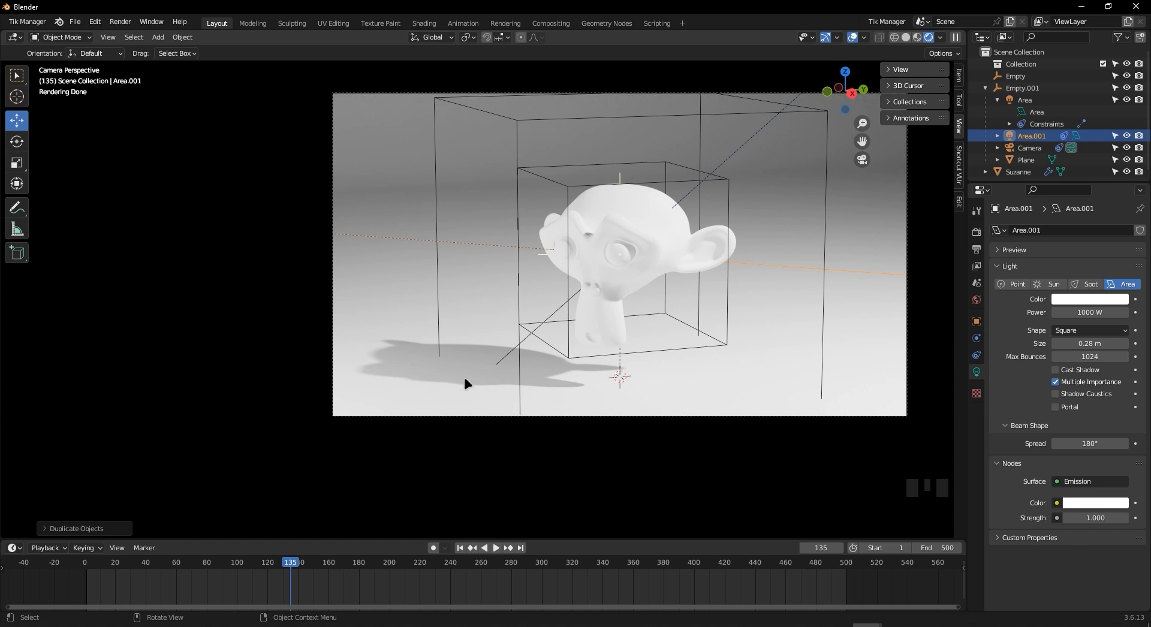
scroll(570, 315, "up", 7)
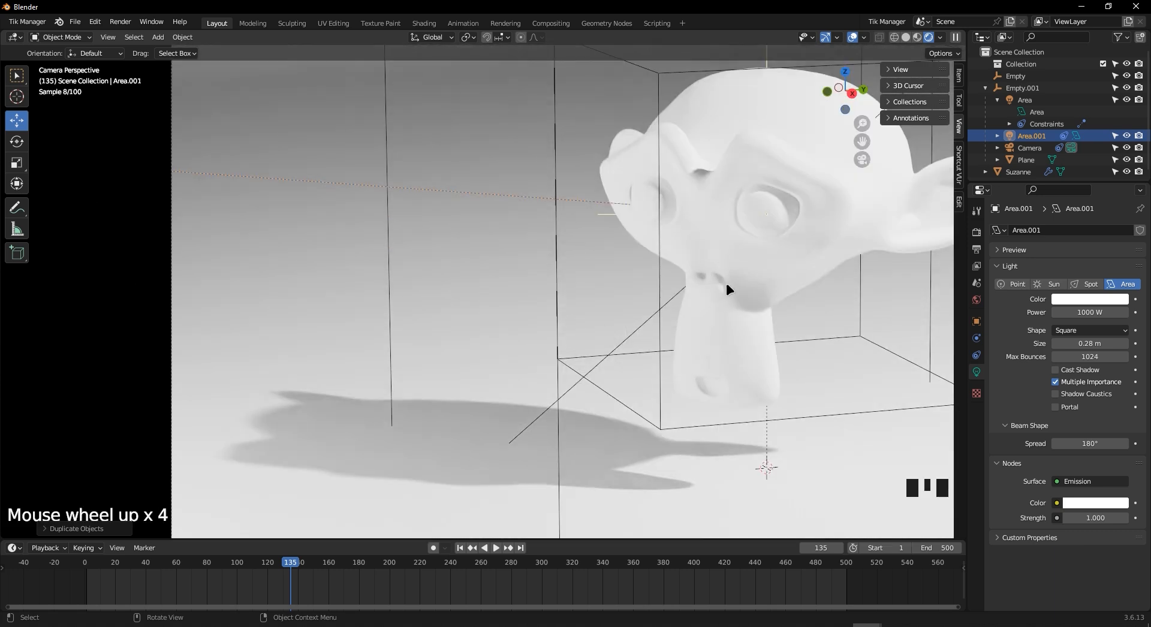
Lower the monkey head along the global Z axis until its chin rests on the floor plane
scroll(735, 265, "down", 2)
scroll(735, 265, "down", 2)
left_click(782, 246)
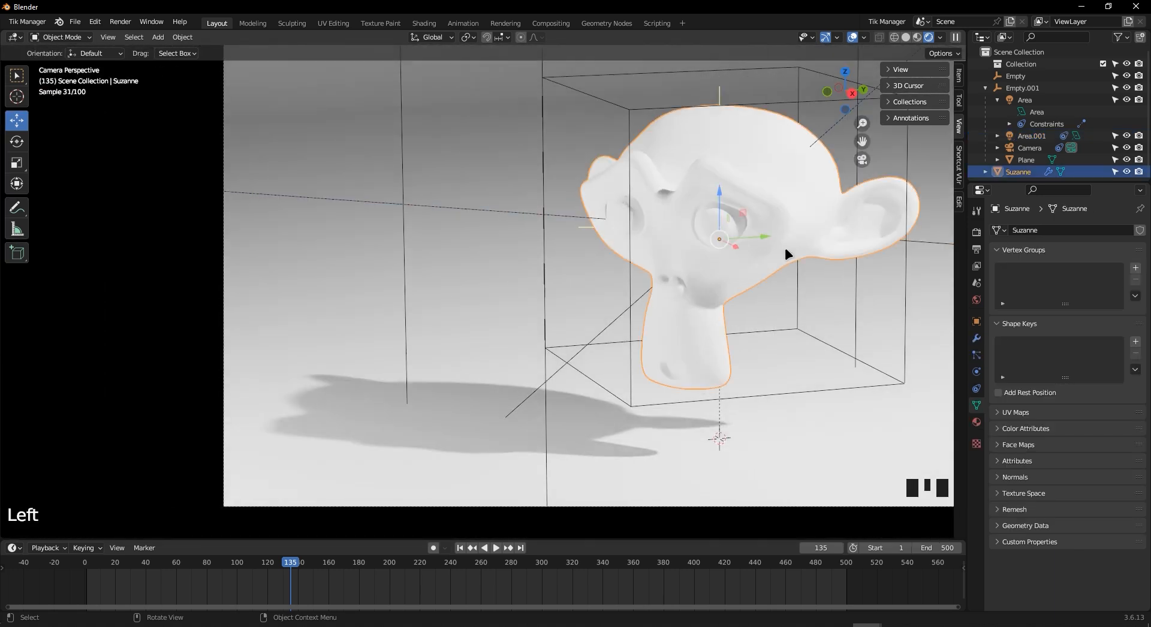
key("g")
key("z")
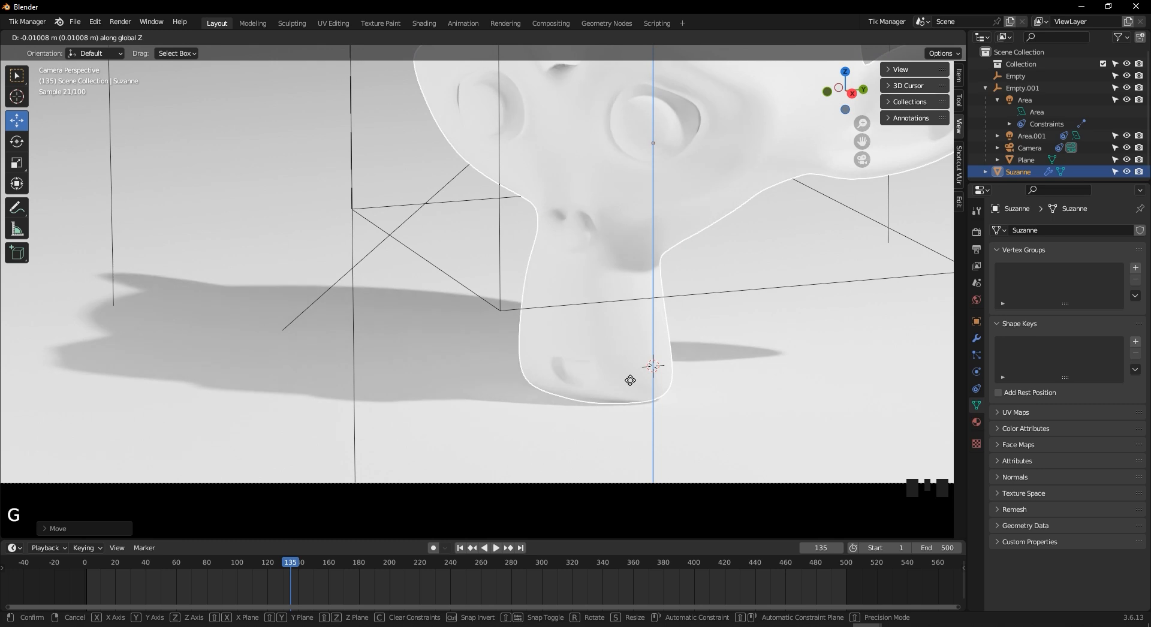
left_click(630, 380)
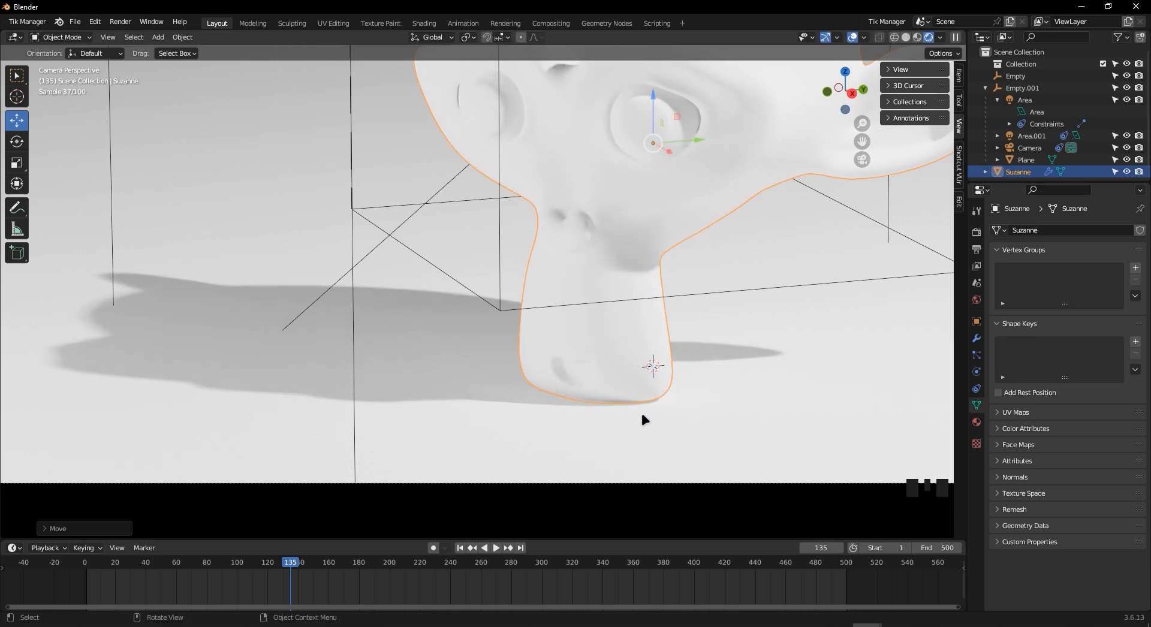
scroll(528, 324, "down", 2)
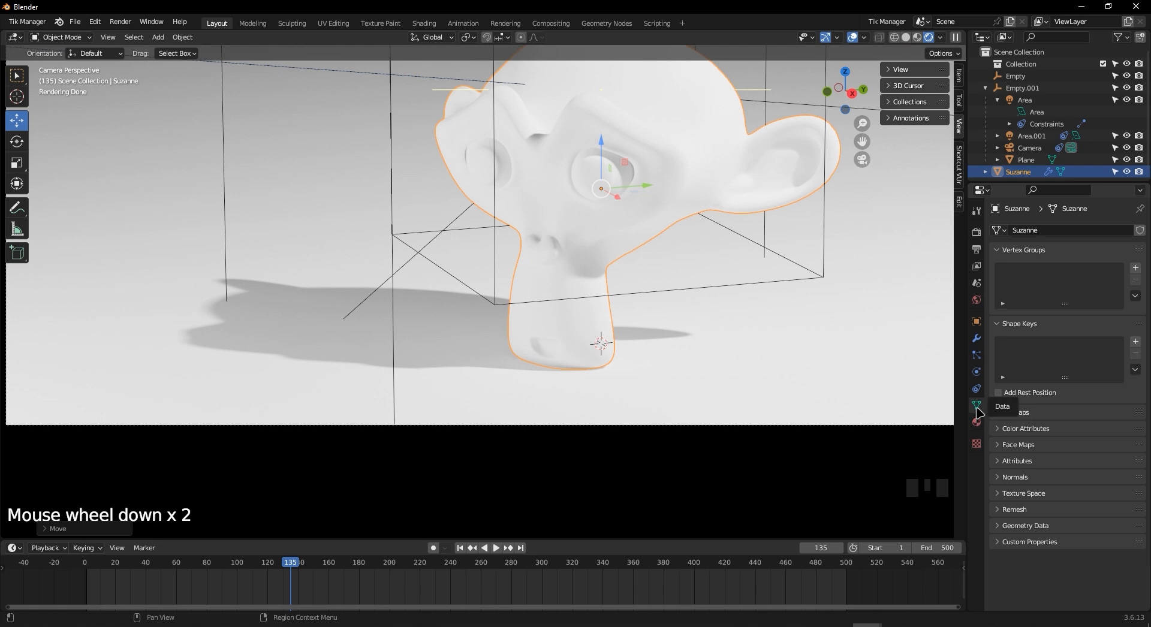
Lower the duplicated area light's power to 979.6 W, and hide and restore the light to compare the shadows around the chin
left_click(1030, 136)
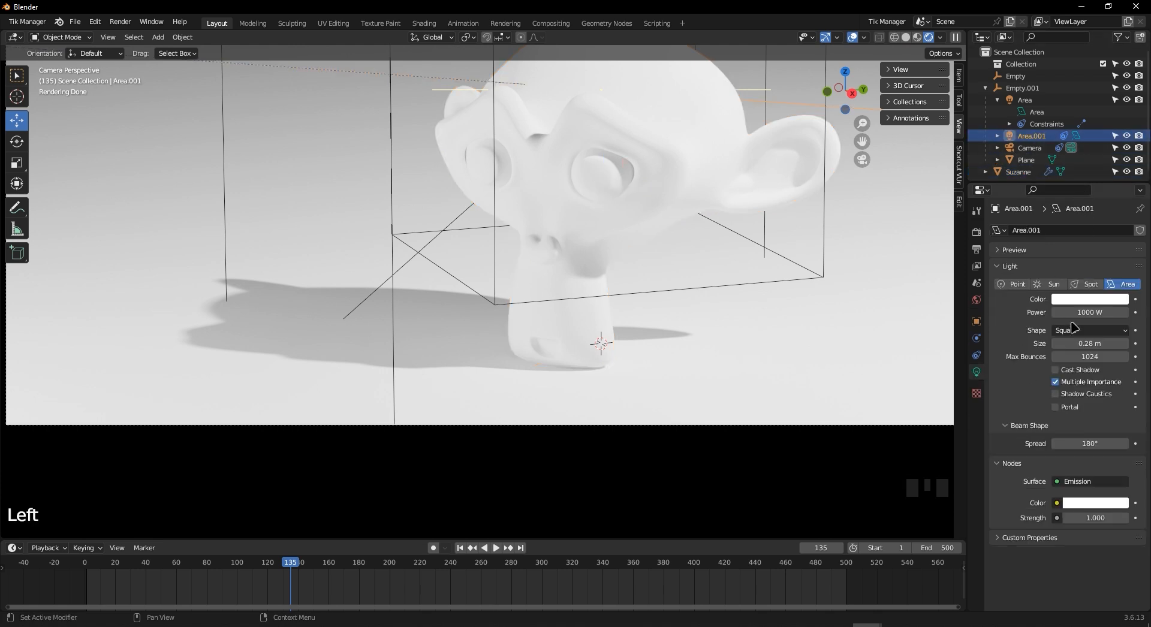
left_click_drag(1079, 313, 1067, 312)
left_click(1126, 136)
scroll(555, 375, "up", 3)
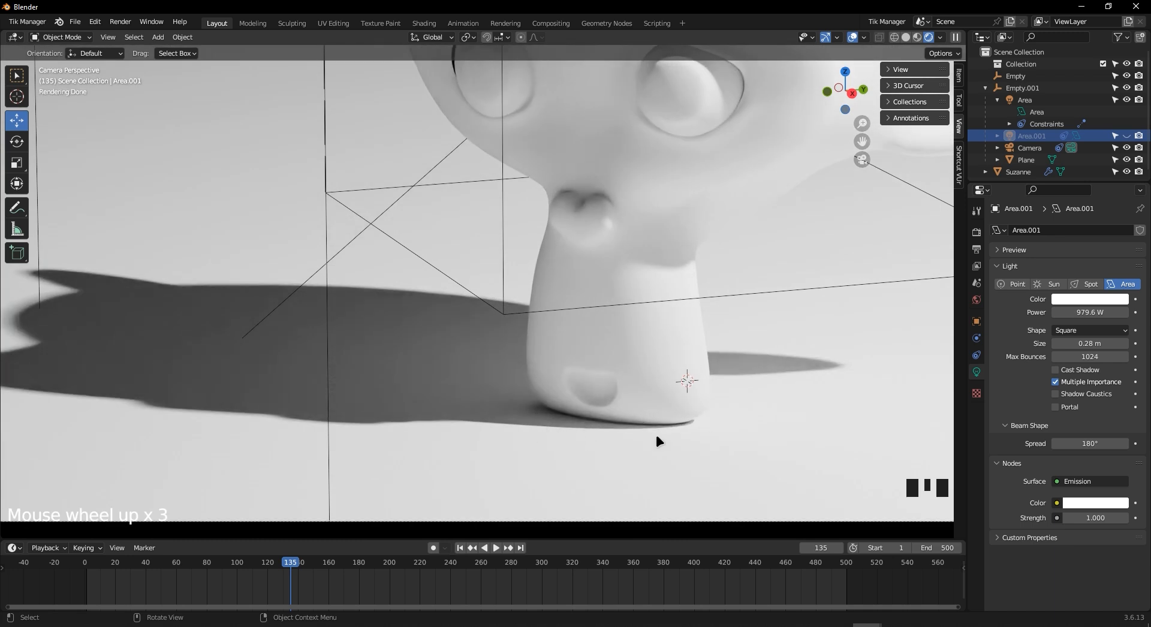
scroll(400, 365, "down", 4)
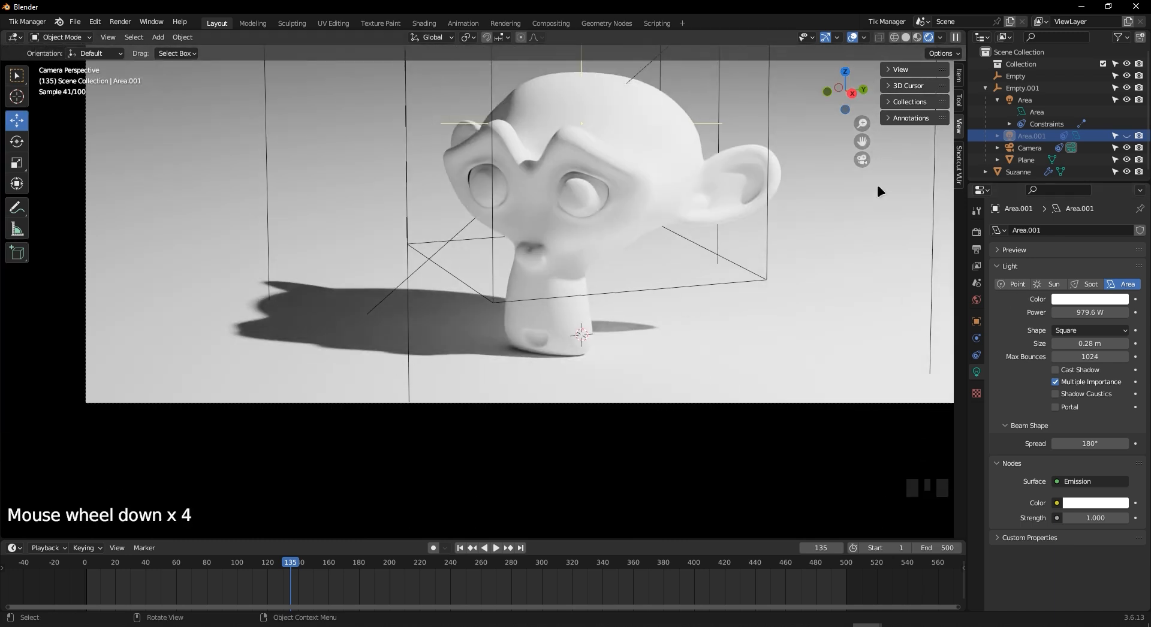
left_click(1127, 136)
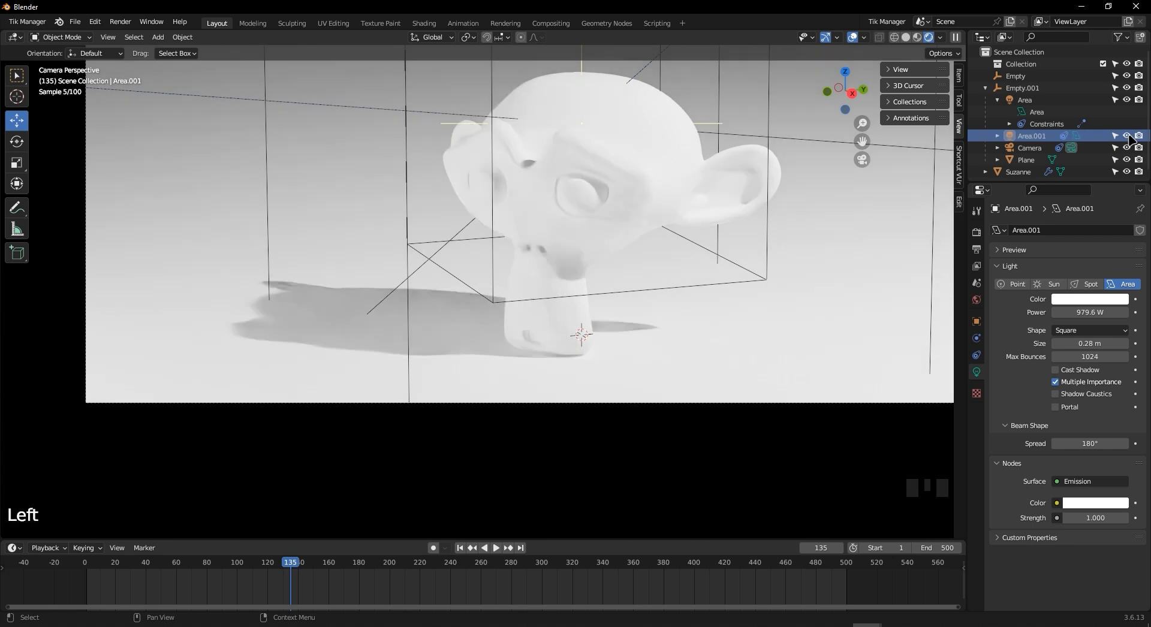
Toggle Multiple Importance on the duplicated area light to compare the render, leaving the option off
left_click(1055, 382)
left_click(1055, 382)
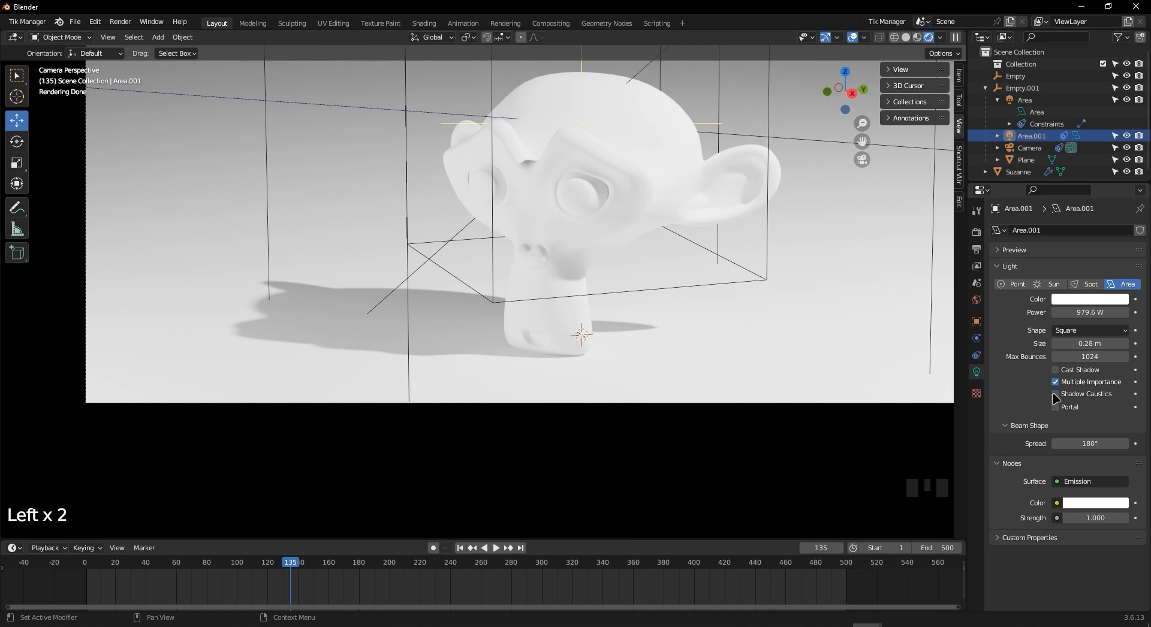
left_click(1055, 382)
Delete the duplicated area light from the scene, keeping only the original area light
left_click(1031, 136)
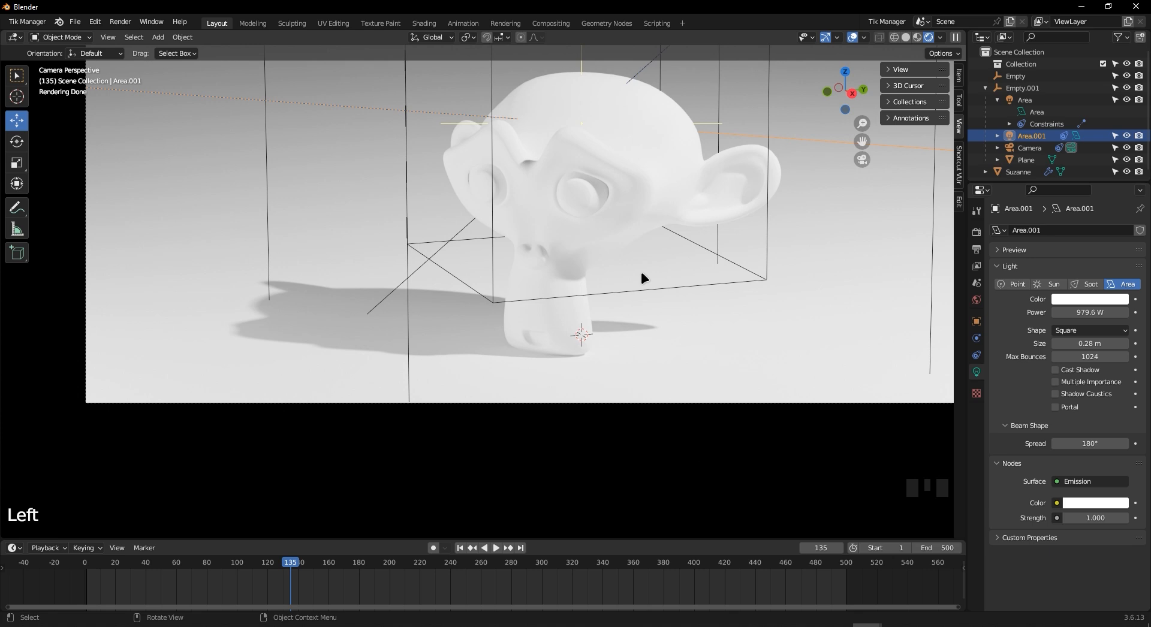
key("Delete")
scroll(640, 273, "down", 5)
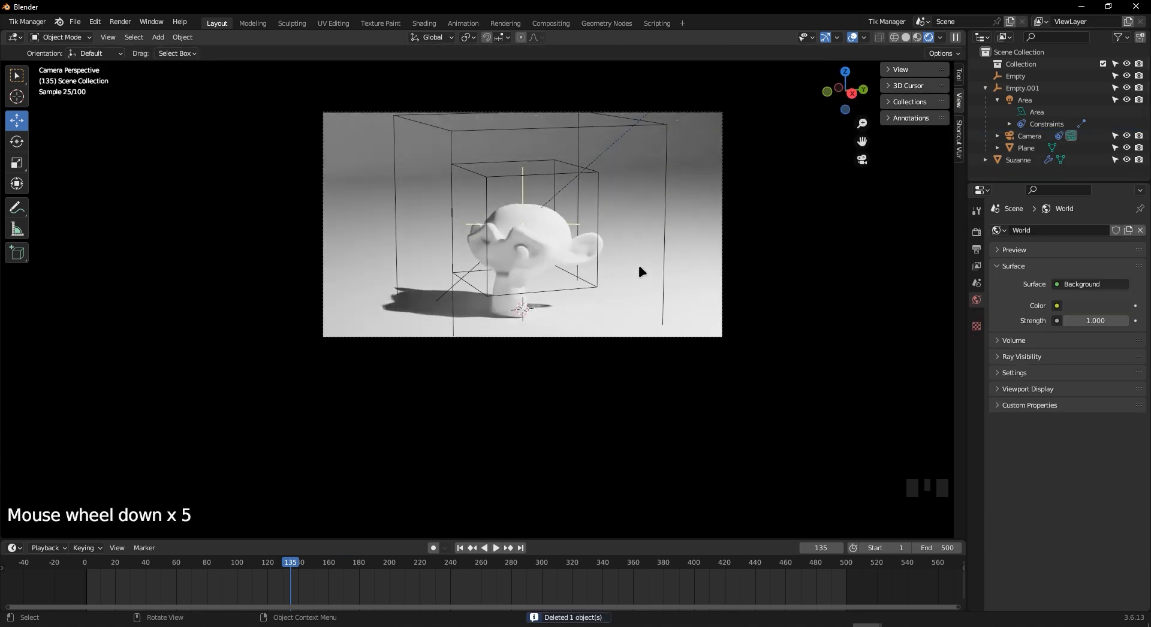
Place the 3D cursor on the empty floor beside the monkey head, on the side where its shadow falls
middle_click_drag(546, 292, 480, 312)
scroll(380, 323, "up", 2)
middle_click_drag(380, 324, 468, 358, "shift")
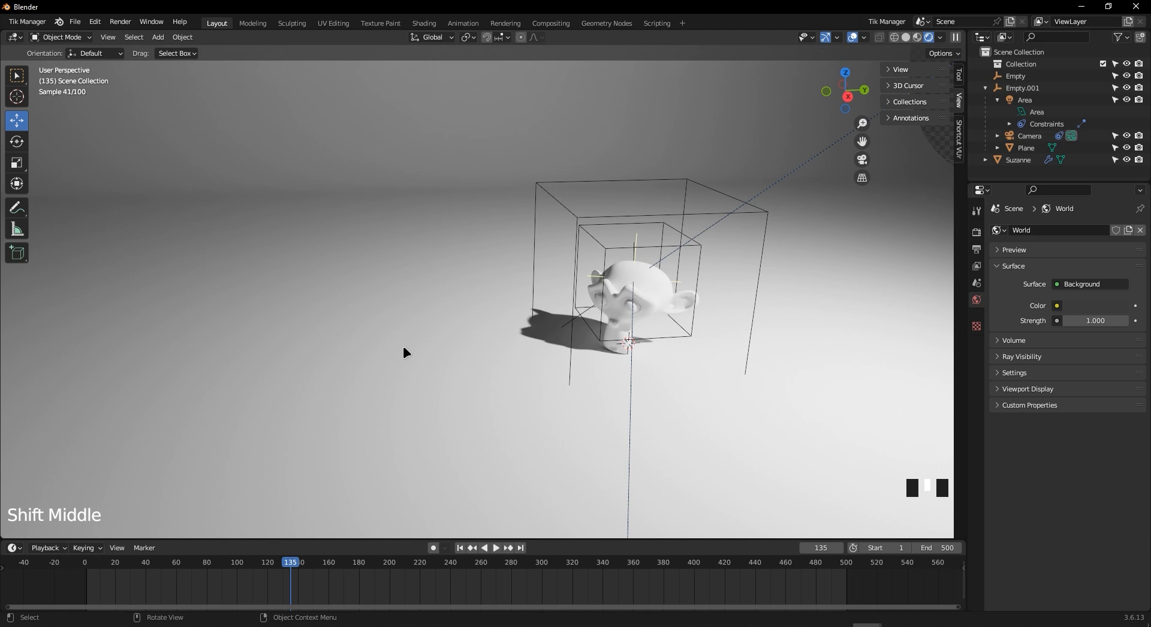
scroll(479, 309, "up", 3)
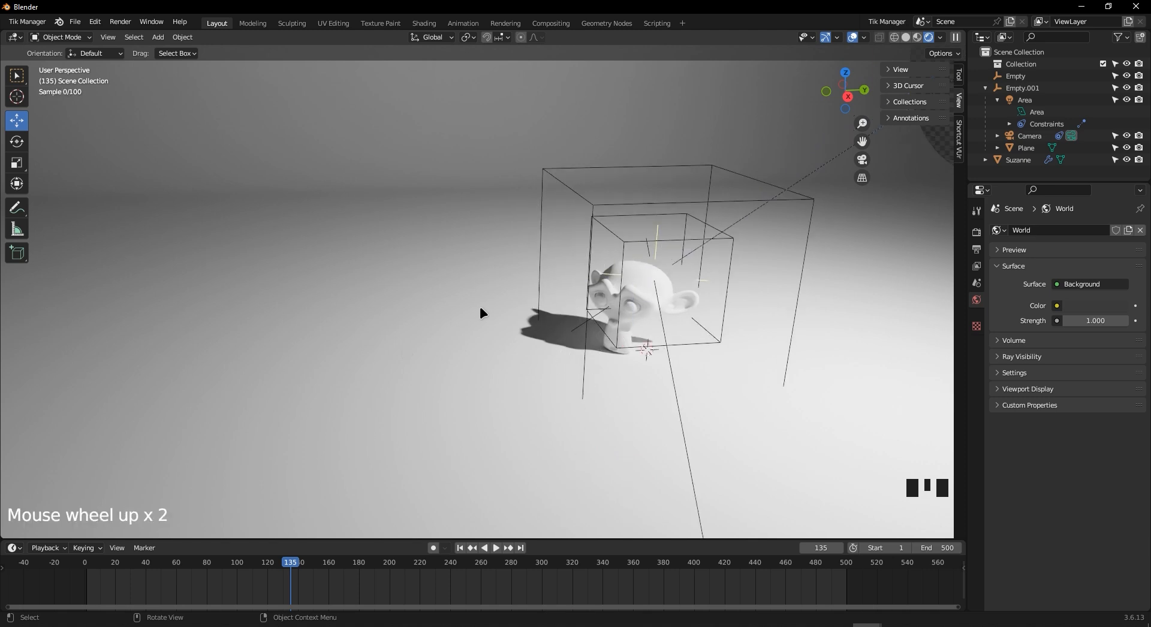
middle_click_drag(456, 364, 404, 370)
key("KP_0")
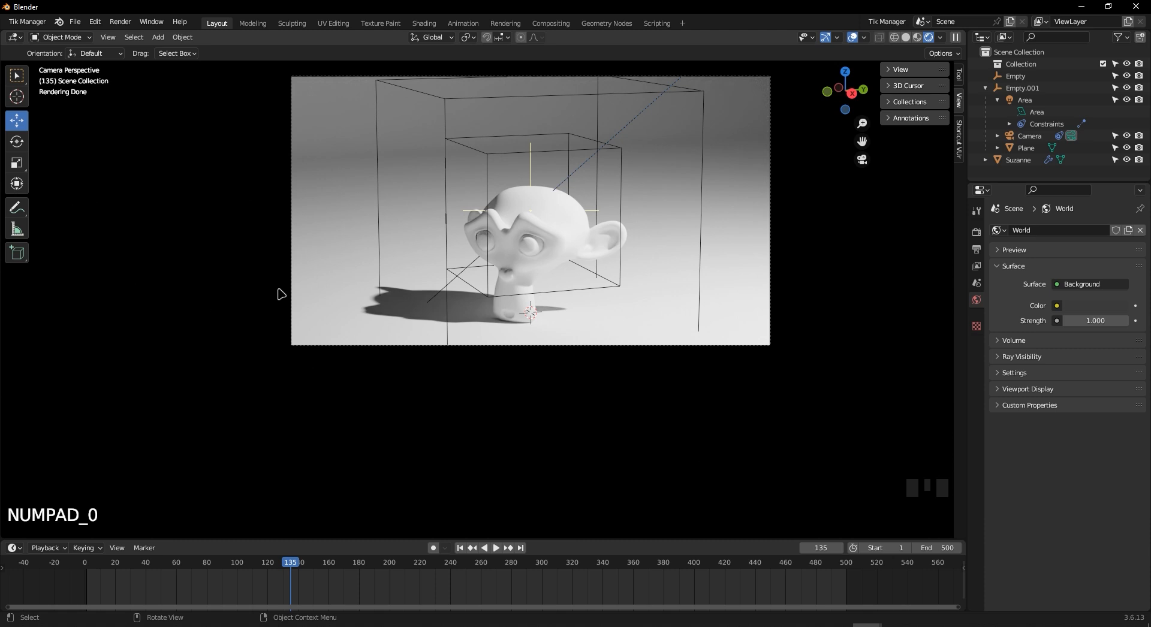
middle_click_drag(257, 286, 527, 330)
scroll(527, 329, "up", 3)
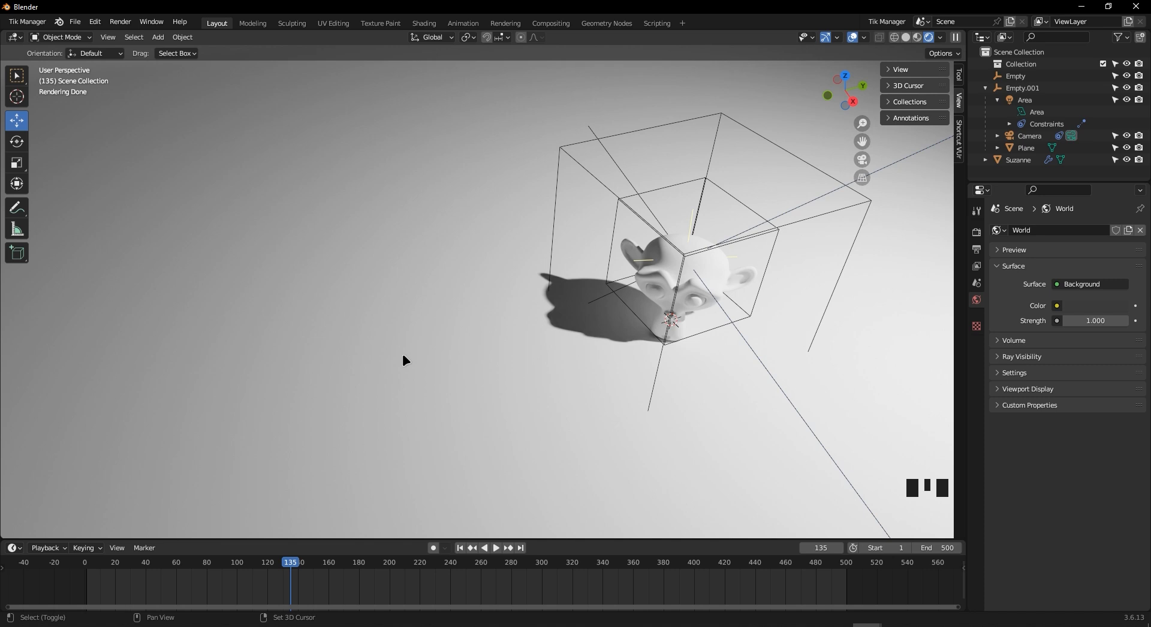
right_click(403, 356, "shift")
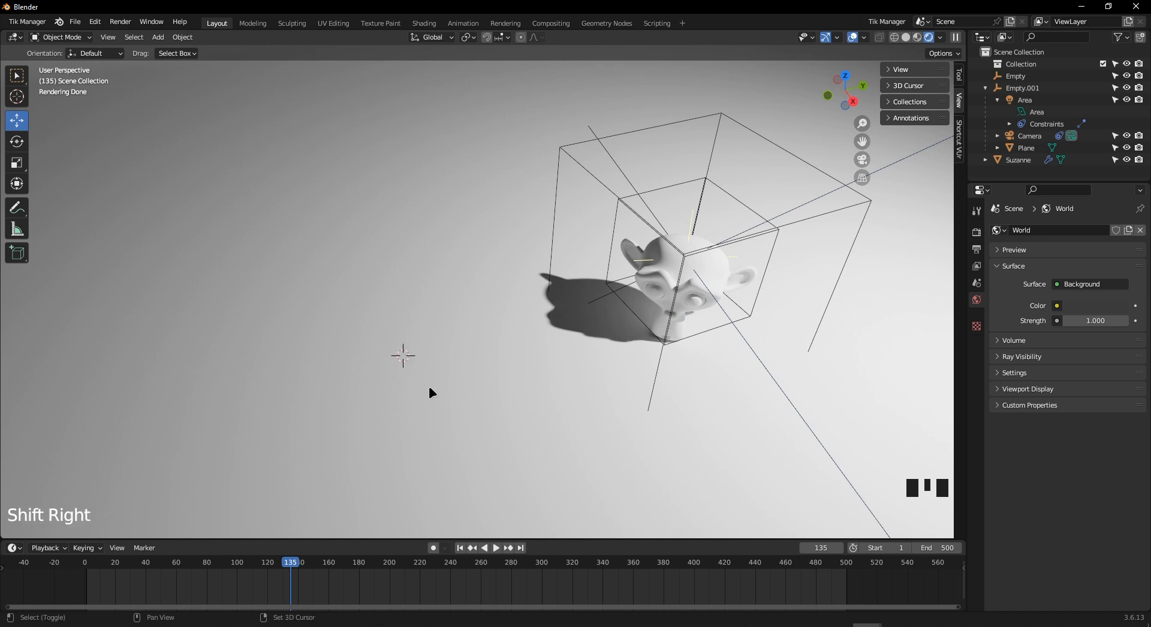
Add a mesh plane at the 3D cursor on the floor beside the monkey head
key("shift+a")
mouse_move(431, 393)
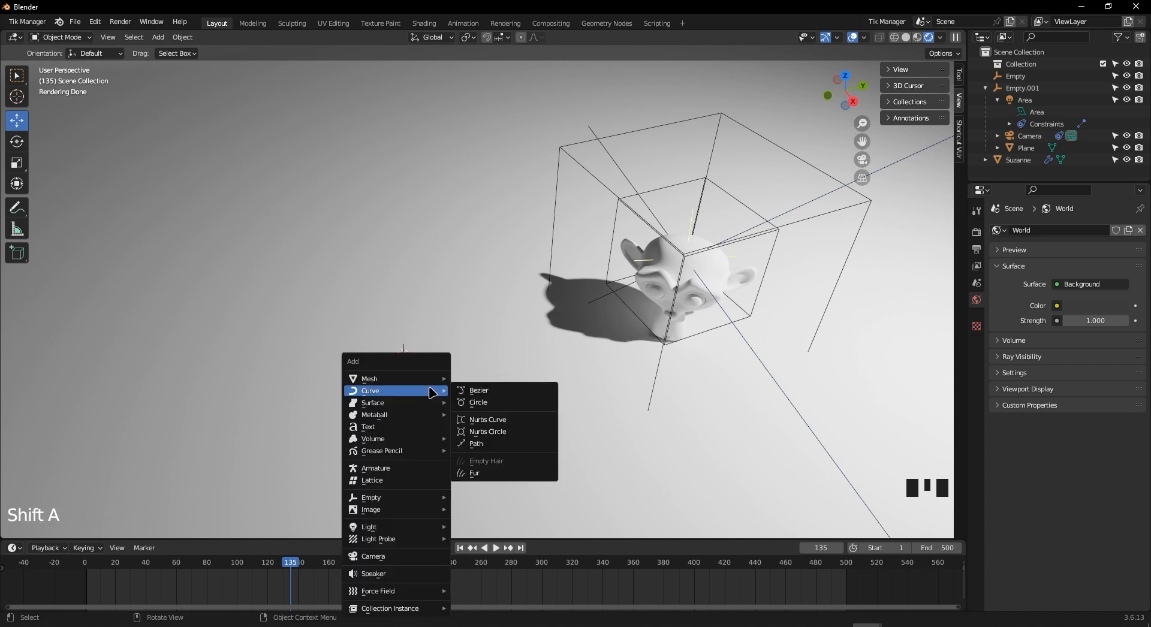
left_click(478, 382)
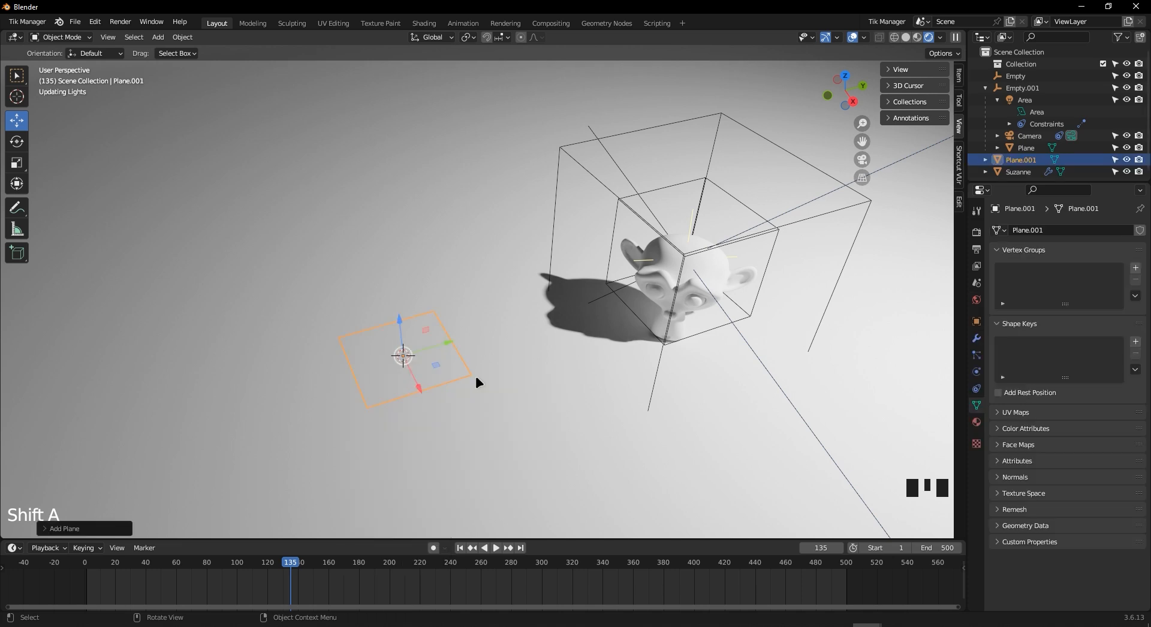
Rotate the new plane 90° about the X axis and scale it up into a large upright reflector
type("rx")
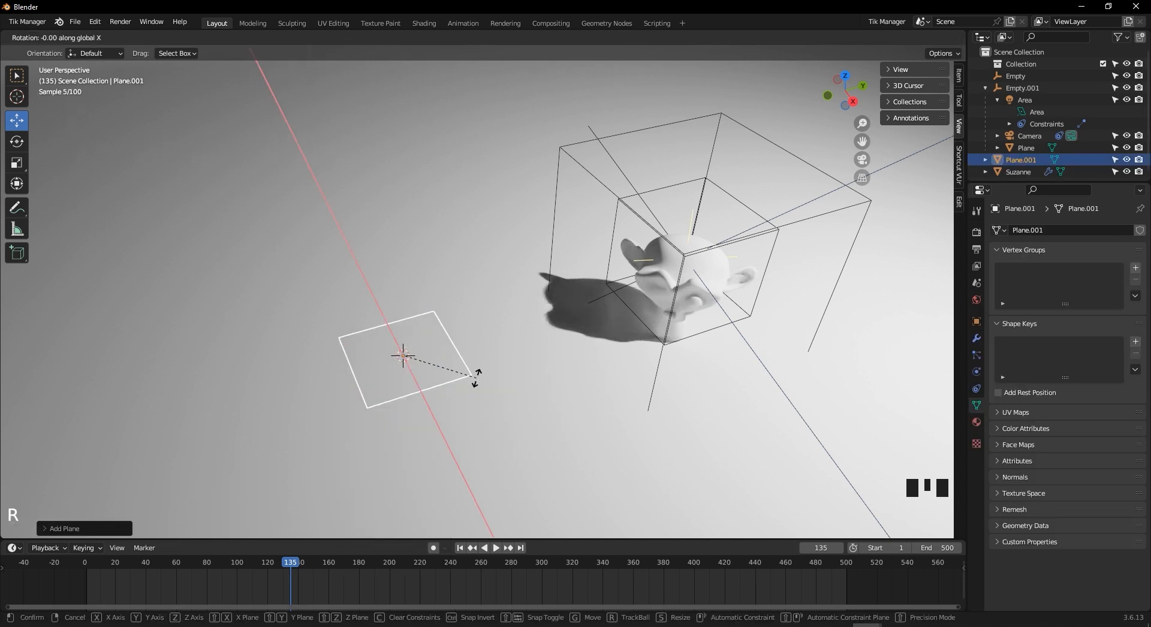
type("90")
key("Return")
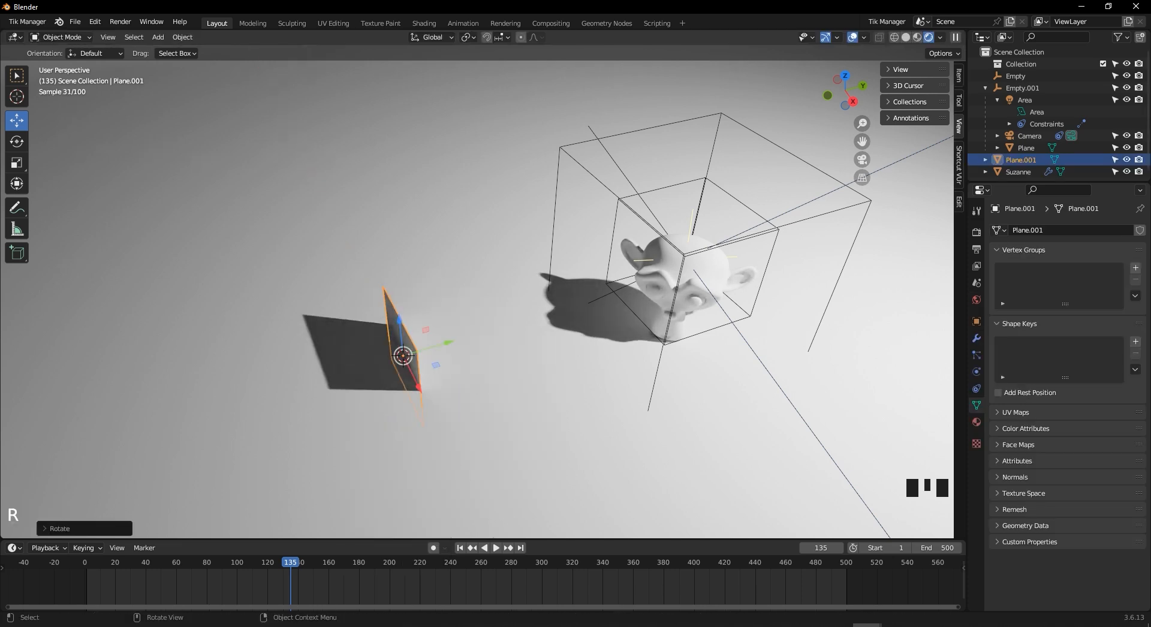
key("s")
left_click(756, 457)
From the camera view, hide and restore the upright reflector plane to compare the shadows on the monkey head
key("KP_0")
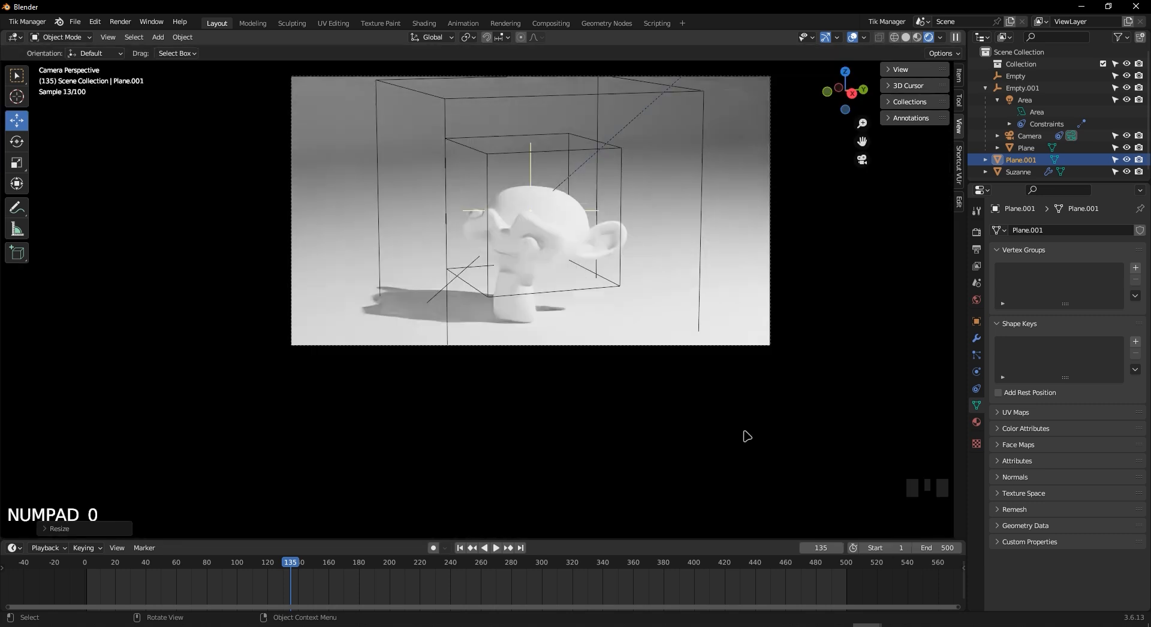
scroll(445, 304, "up", 6)
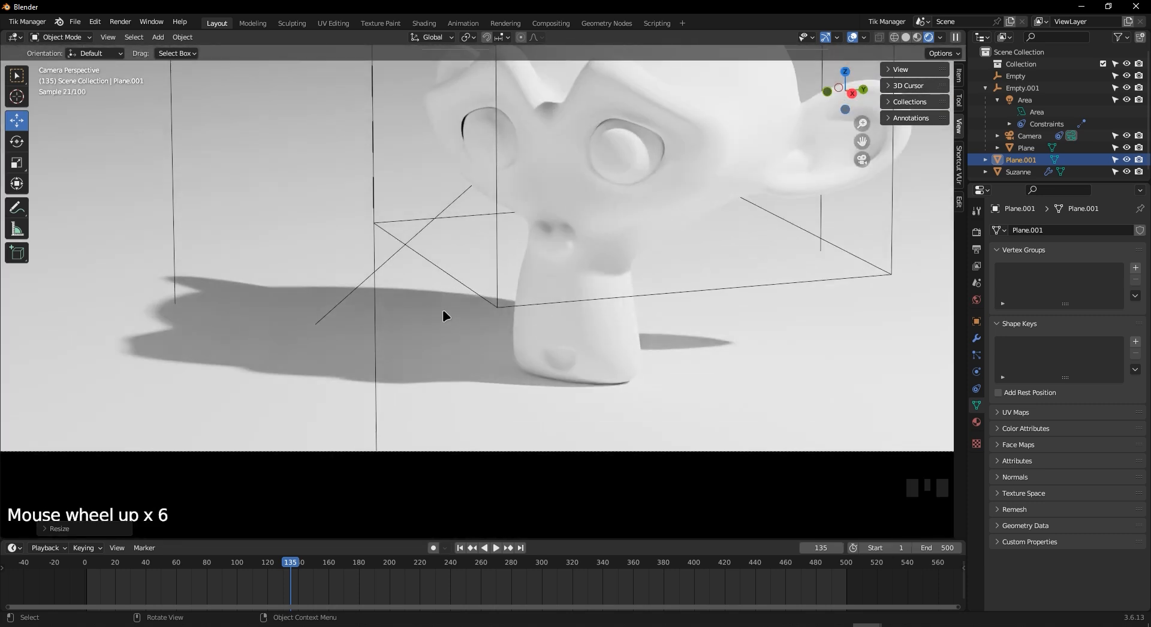
left_click(1126, 159)
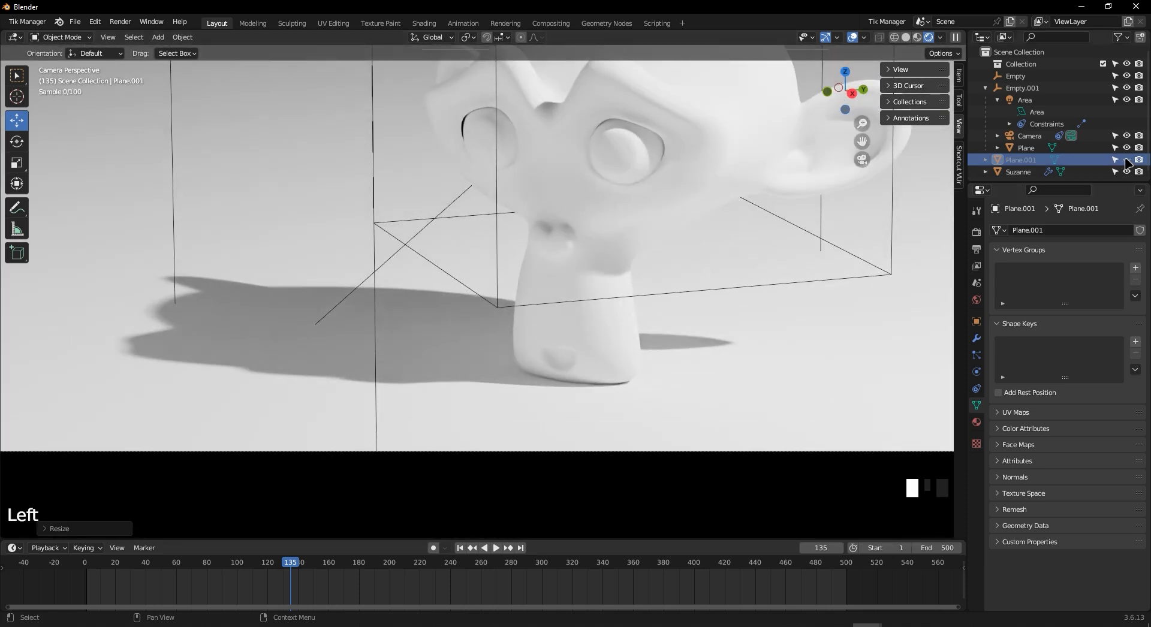
scroll(706, 243, "down", 5)
scroll(702, 250, "up", 1)
middle_click_drag(702, 252, 617, 354, "shift")
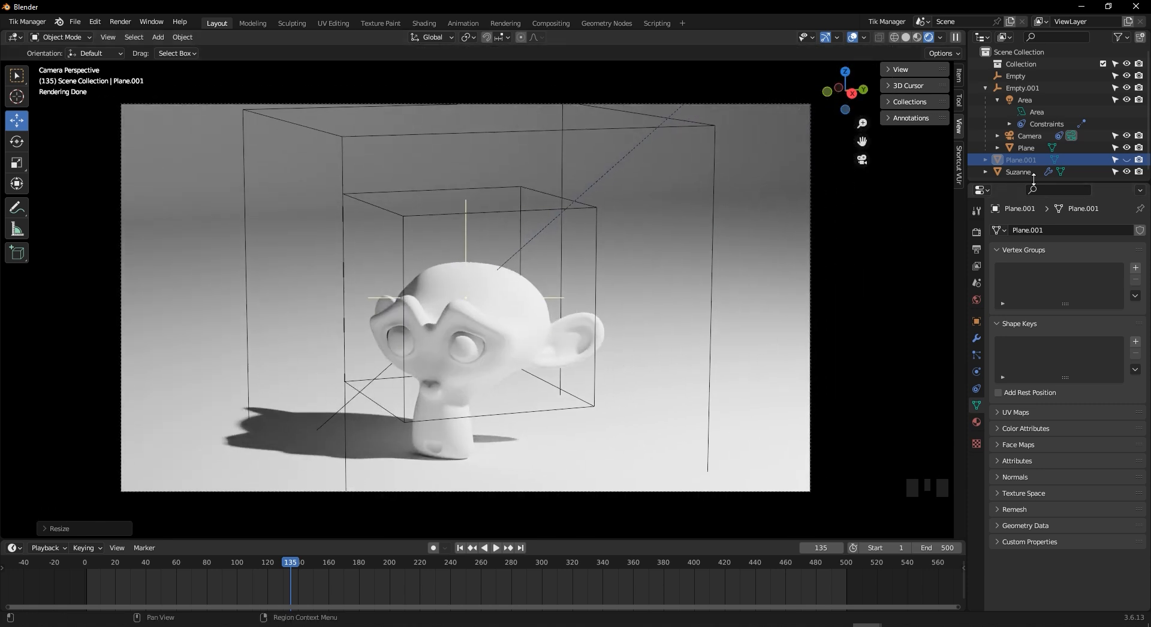
left_click(1126, 160)
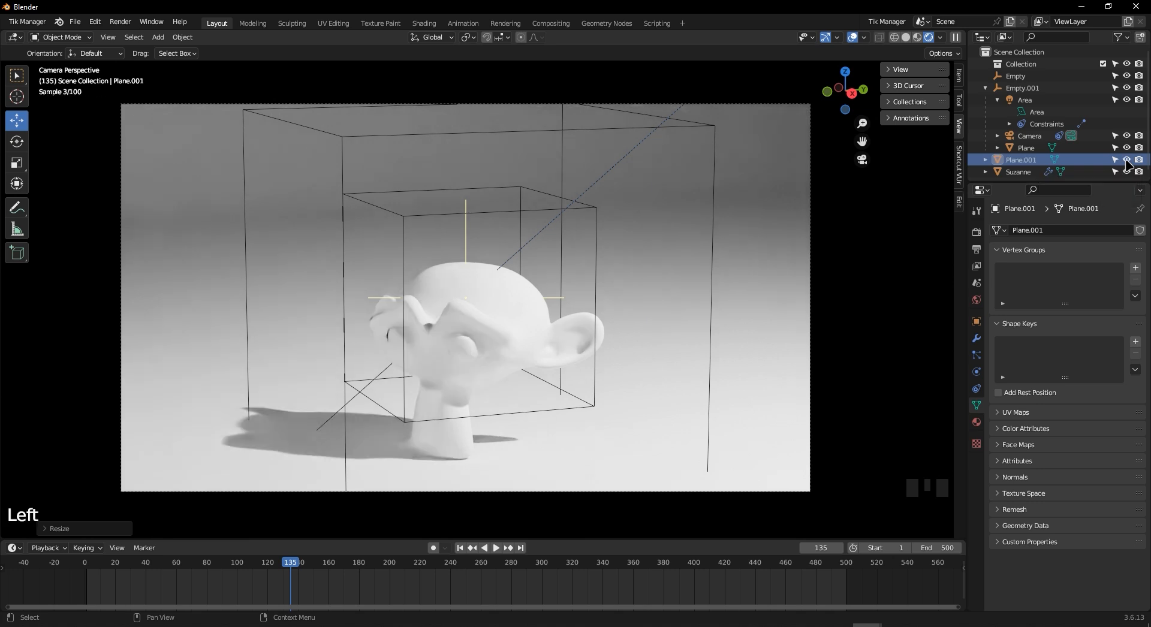
Examine the monkey head's face, neck and floor shadow up close with the reflector plane enabled
scroll(409, 412, "up", 4)
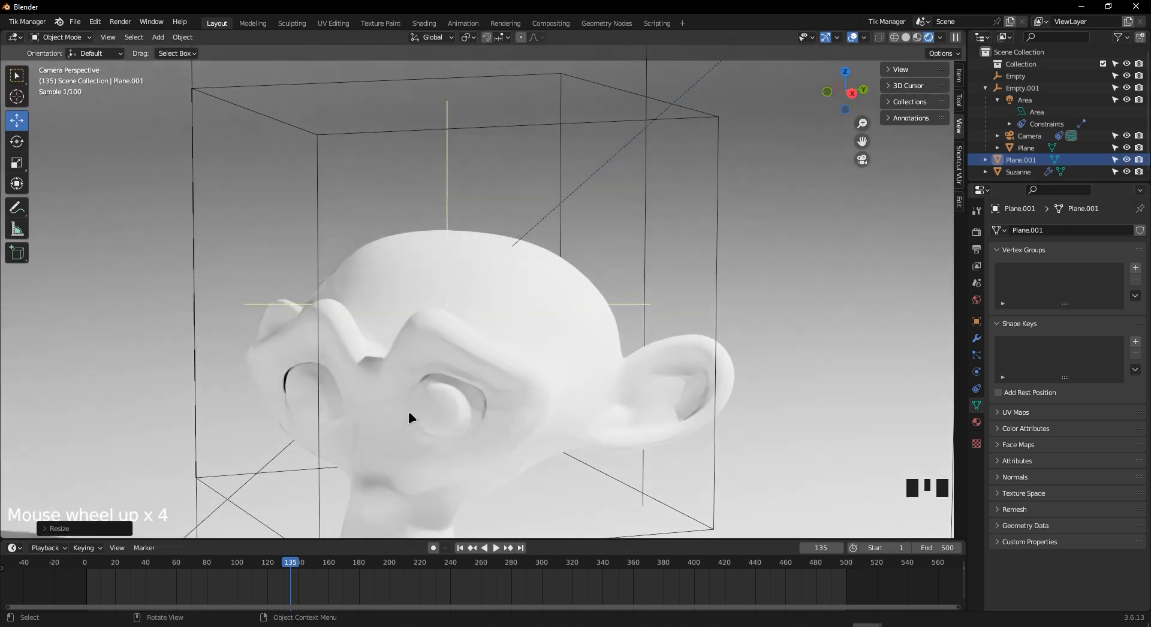
scroll(435, 223, "up", 3, "shift")
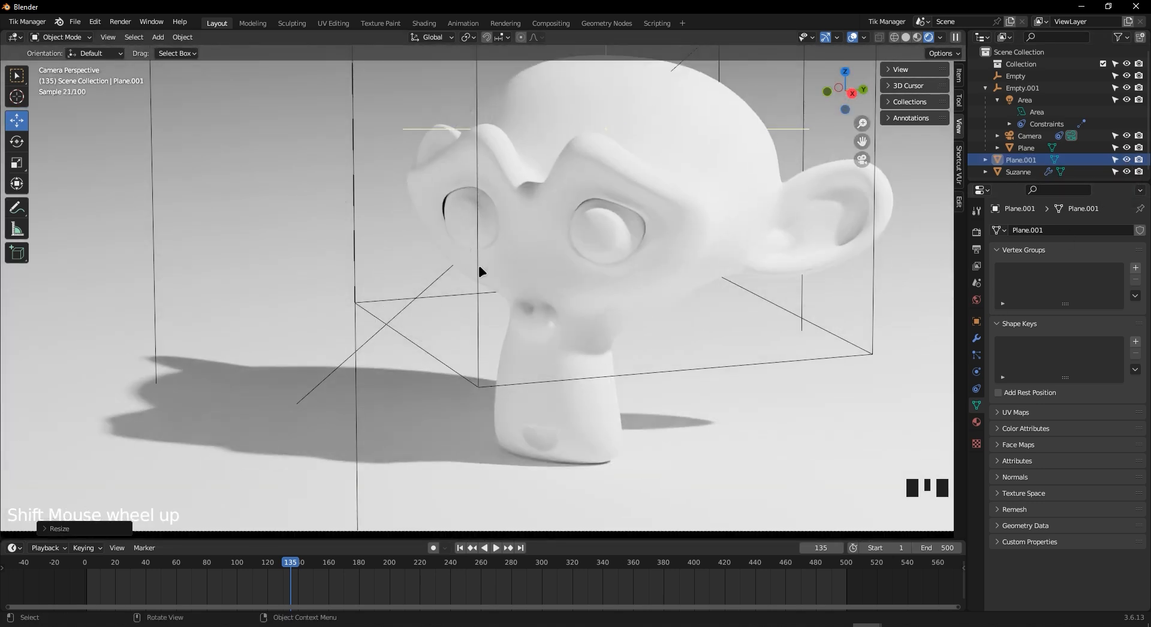
middle_click_drag(479, 265, 650, 377, "shift")
scroll(653, 380, "down", 5)
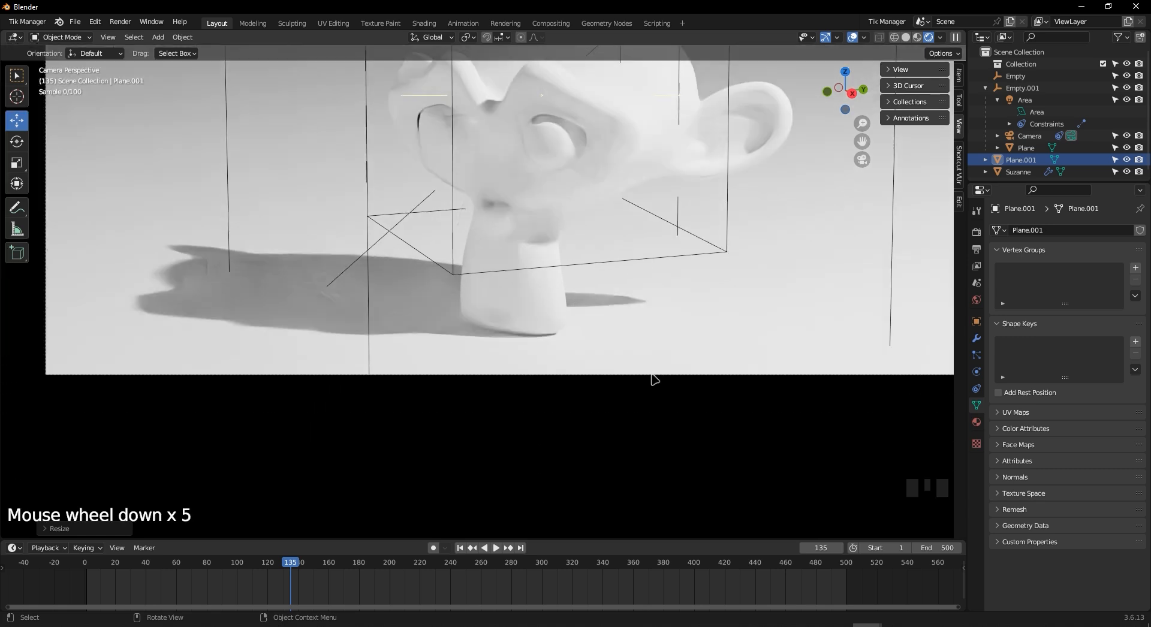
scroll(581, 280, "down", 1)
middle_click_drag(580, 279, 590, 397, "shift")
scroll(588, 384, "down", 2)
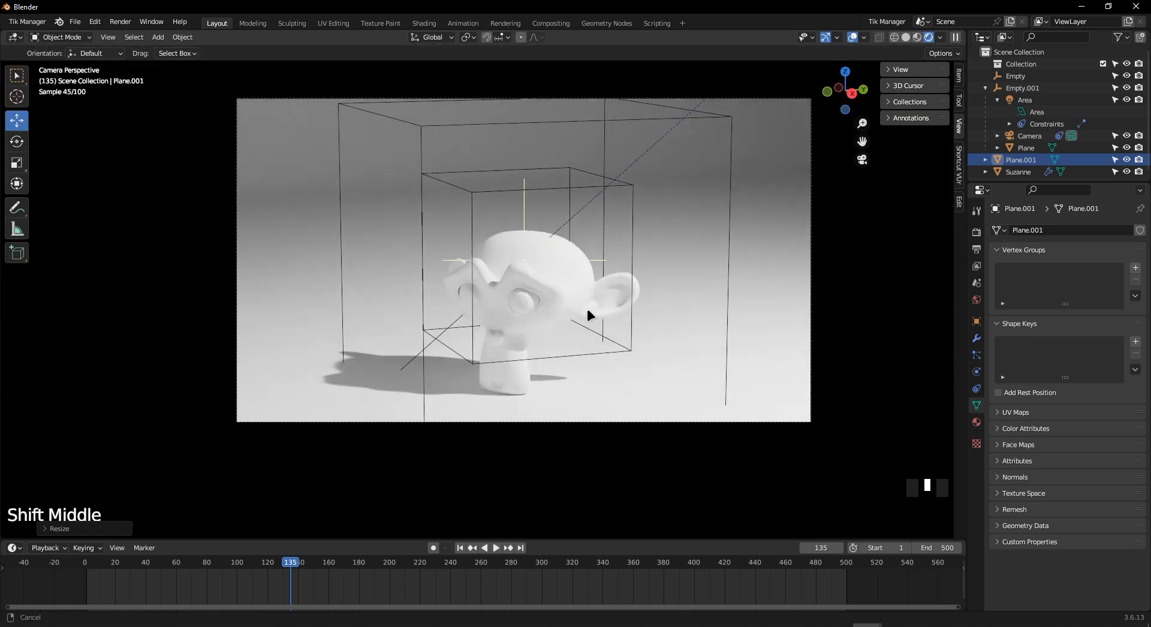
middle_click_drag(588, 311, 460, 336, "shift")
scroll(319, 433, "up", 3)
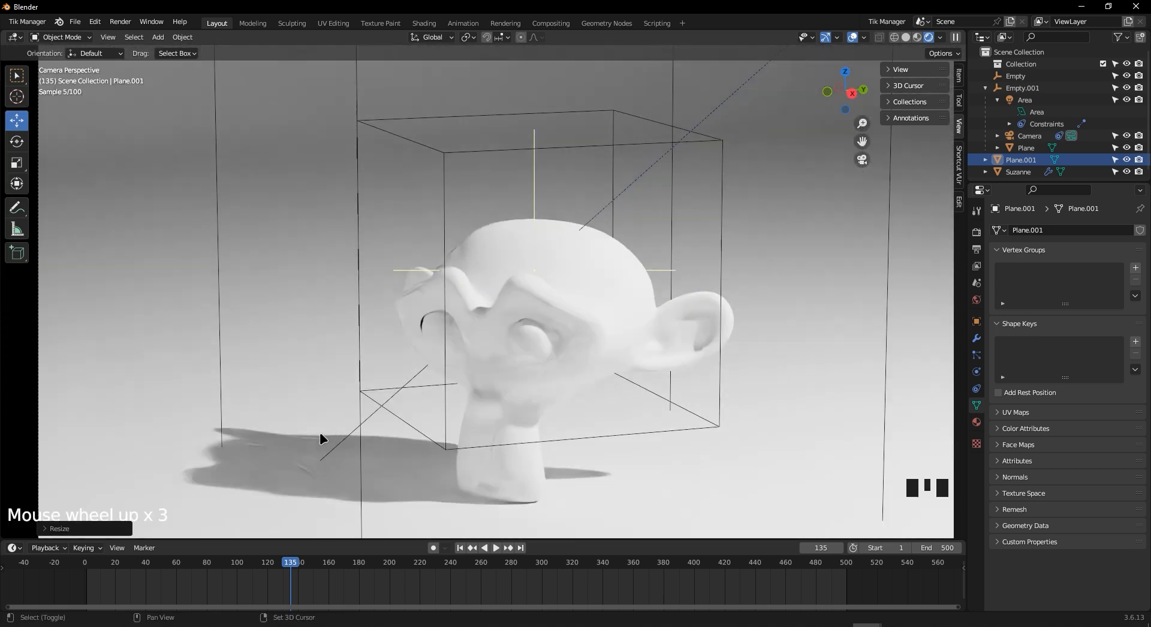
middle_click_drag(319, 433, 366, 381, "shift")
scroll(264, 379, "up", 4)
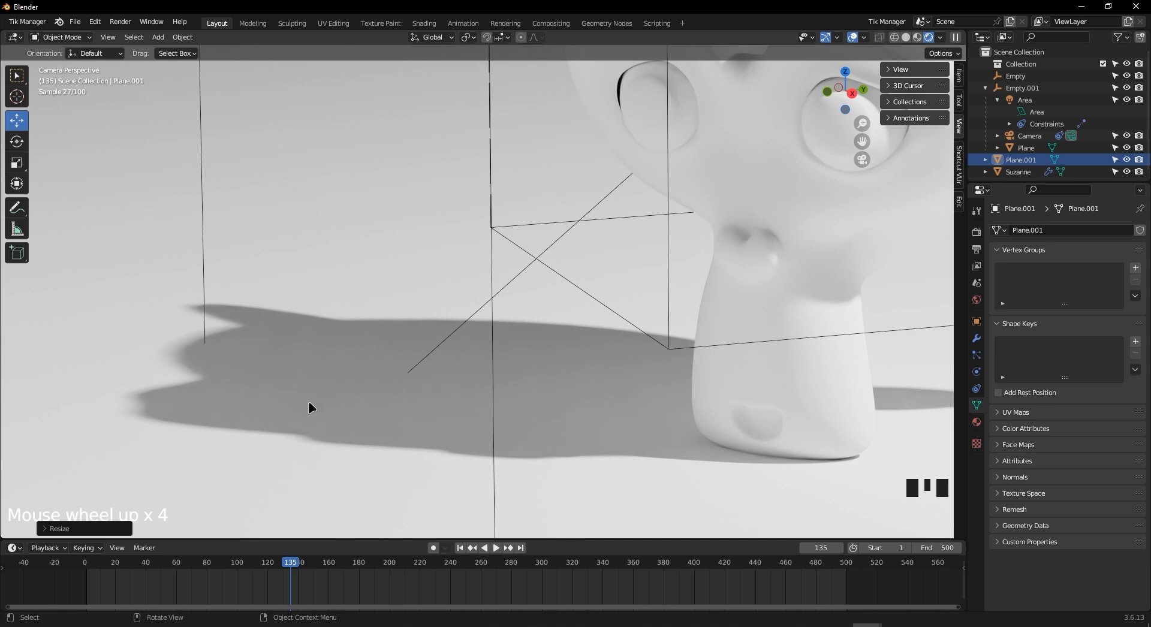
scroll(216, 384, "down", 5)
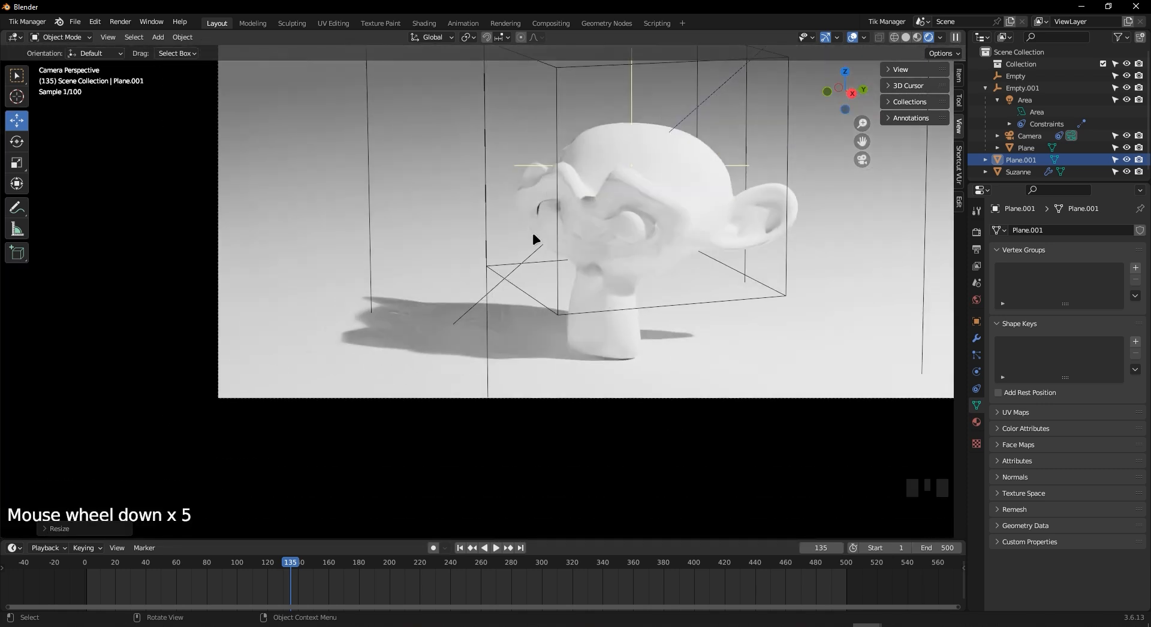
scroll(623, 369, "up", 6)
scroll(624, 371, "up", 3)
middle_click_drag(761, 442, 524, 360, "shift")
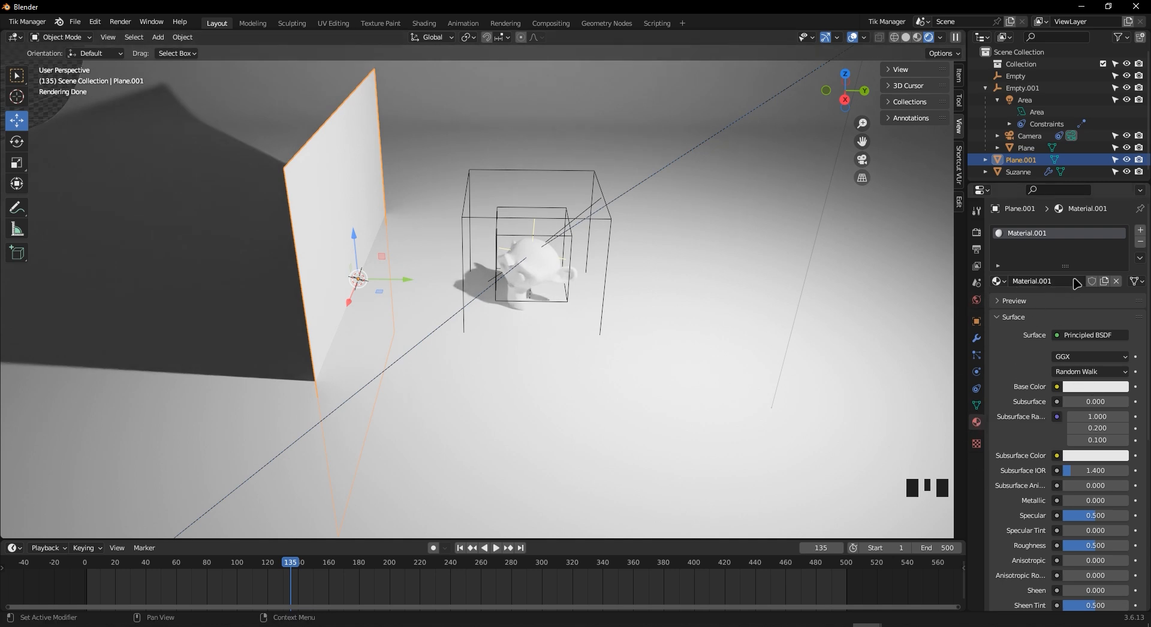
Replace the reflector plane's material with a new one and raise its Base Color value to 1.000 for pure white
left_click(1116, 280)
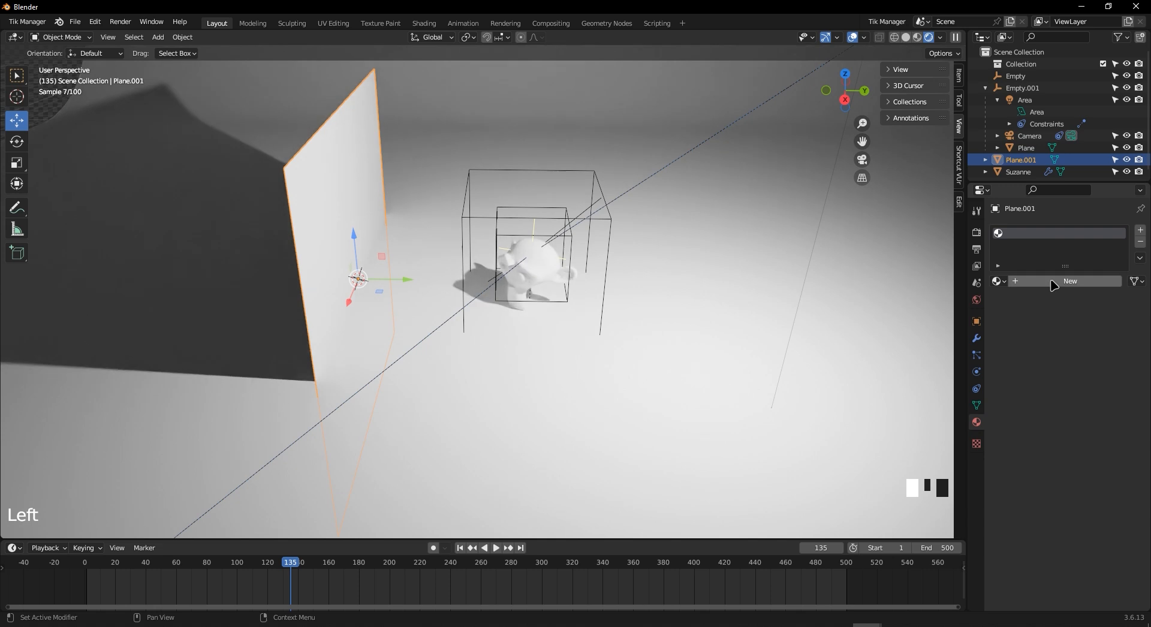
left_click(1059, 281)
left_click(1105, 387)
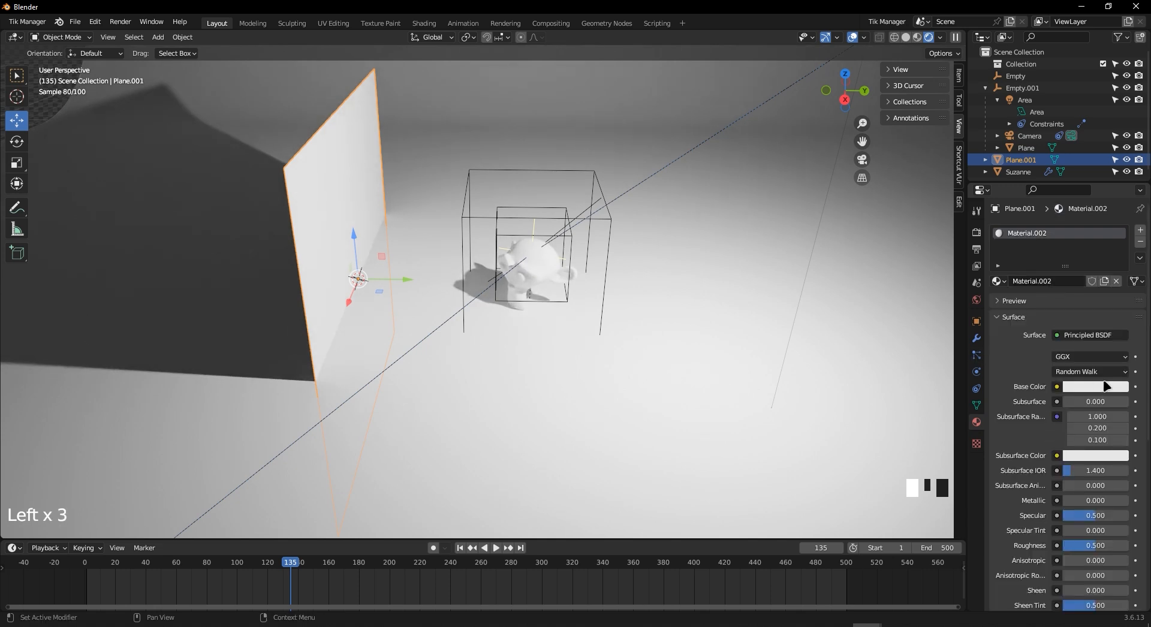
left_click_drag(1119, 223, 1119, 213)
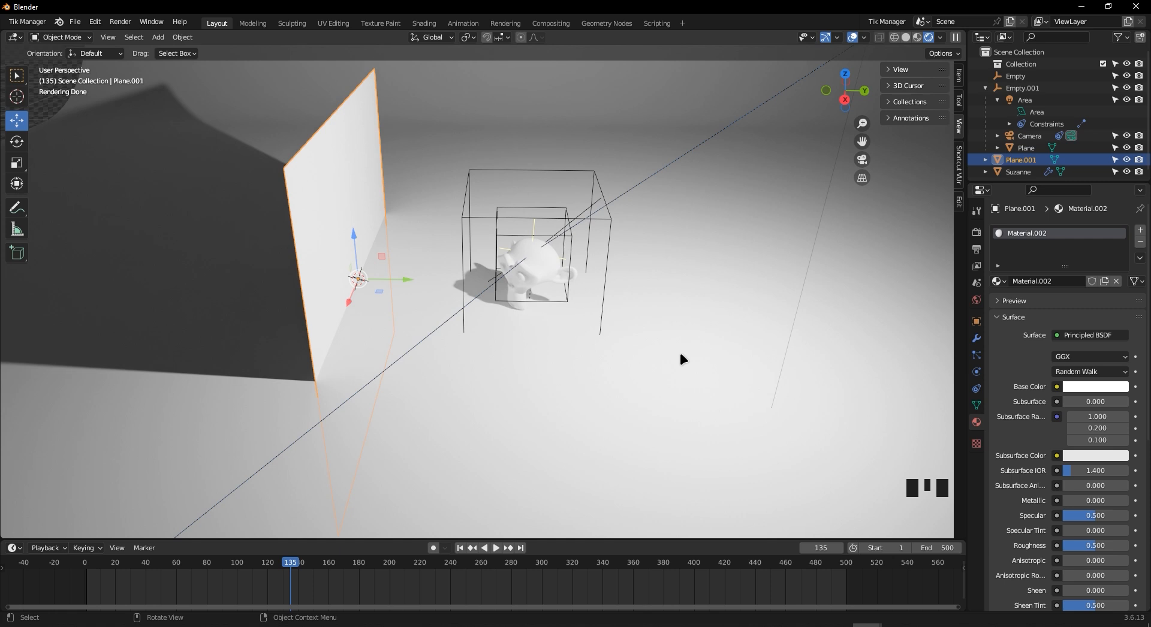
Set the Base Color value of the reflector plane's material to 3 and view the result through the camera
key("KP_0")
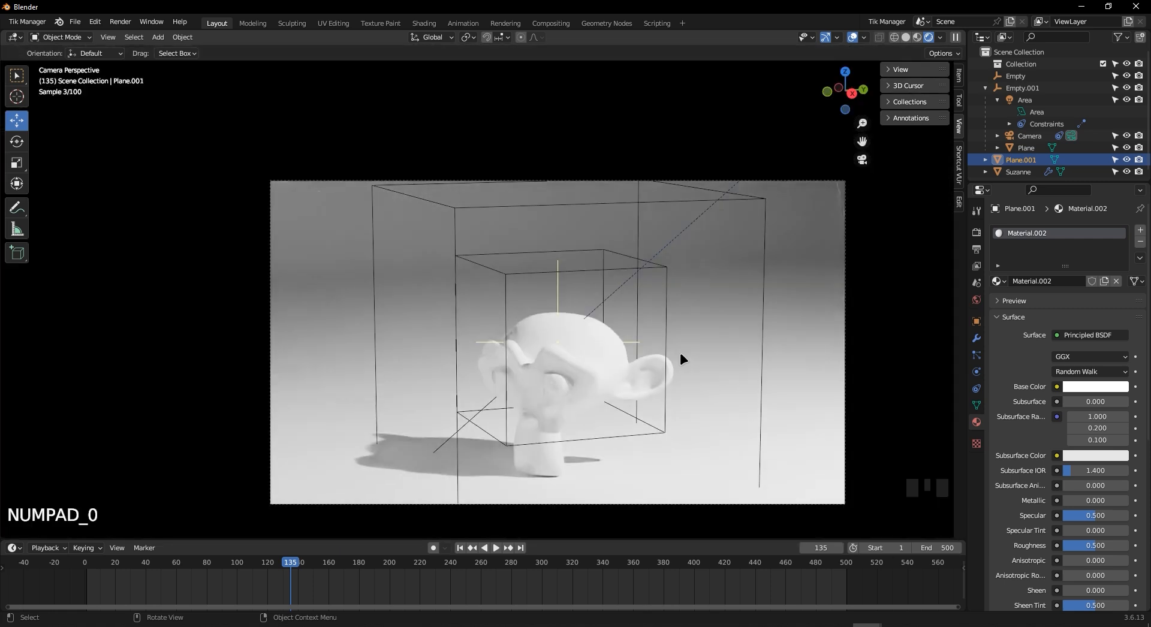
scroll(570, 344, "up", 2)
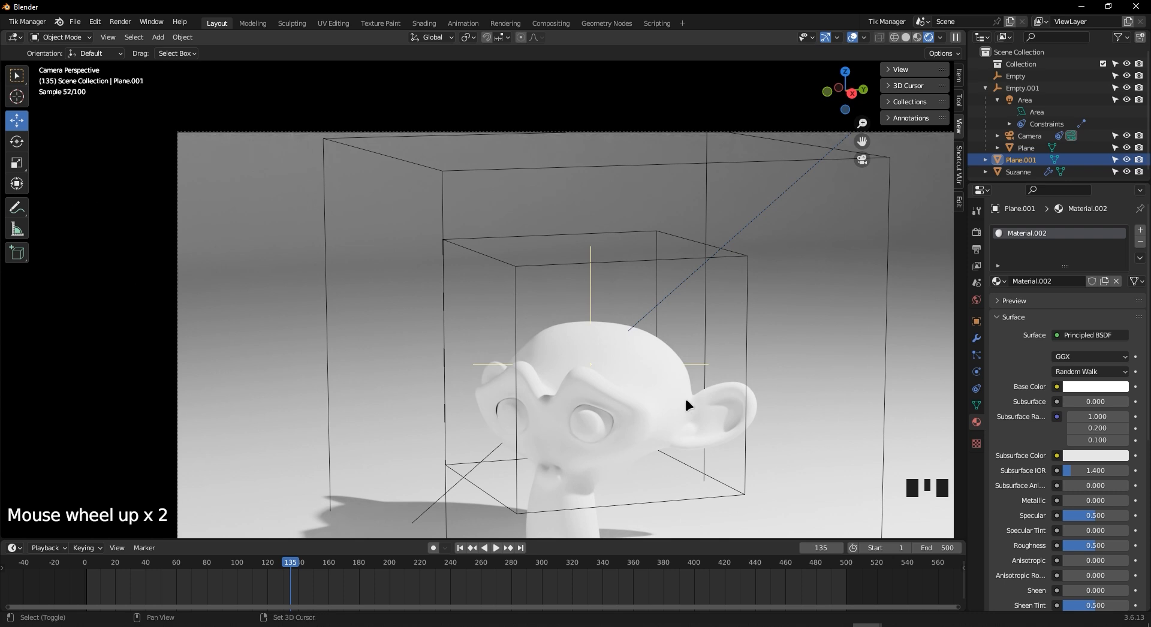
middle_click_drag(689, 403, 699, 334, "shift")
scroll(705, 363, "up", 1)
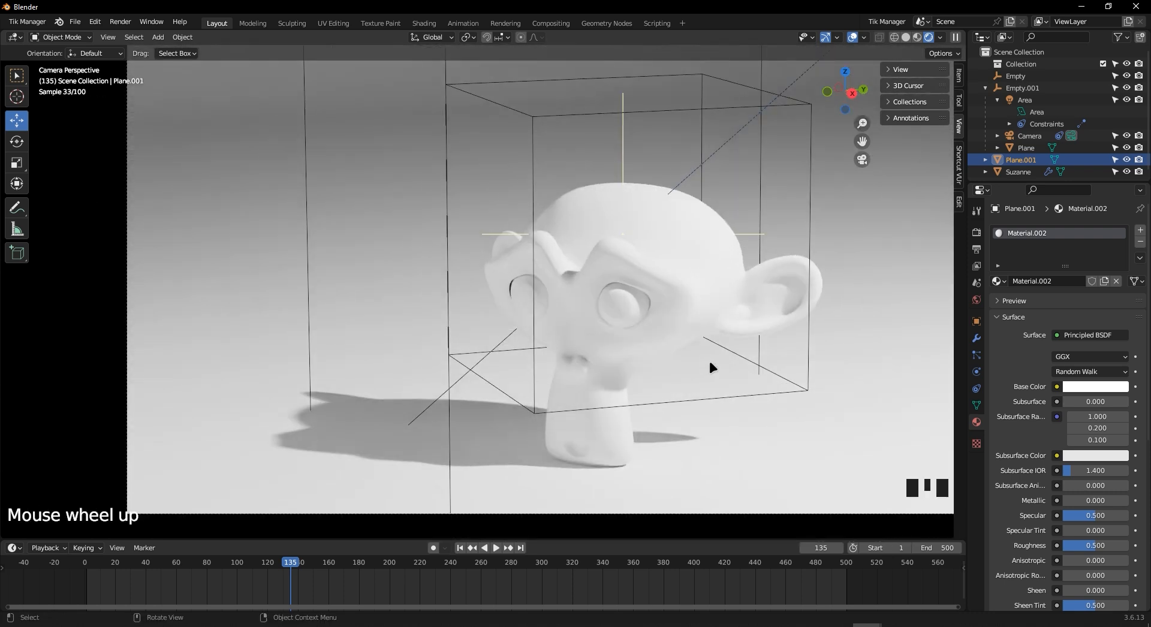
left_click(1096, 388)
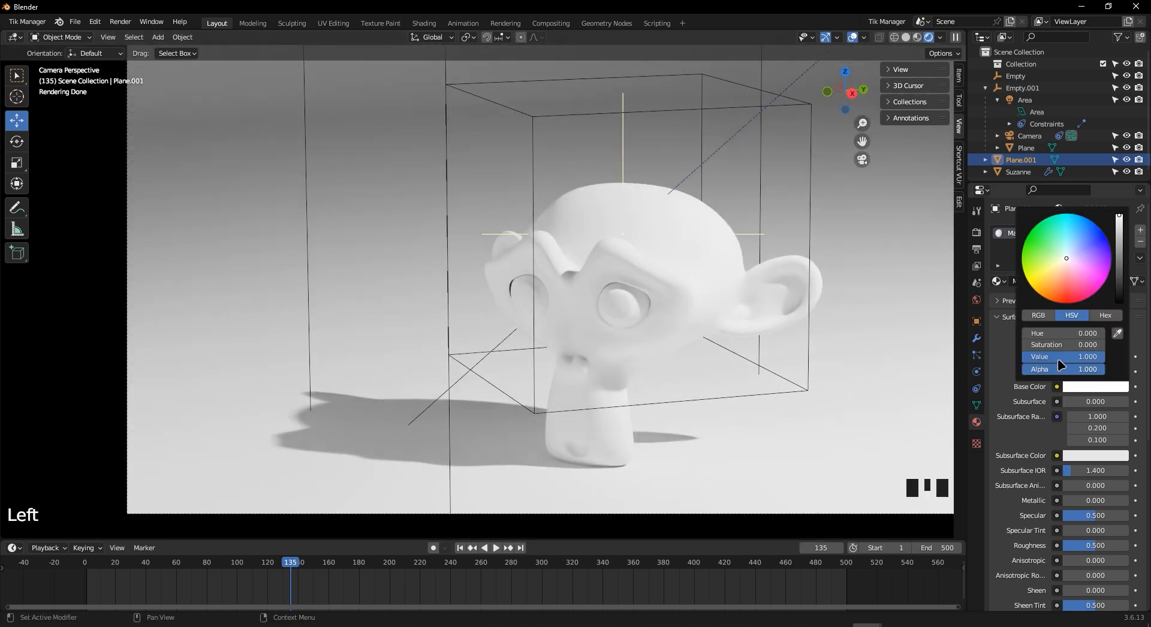
left_click(1071, 387)
left_click(1063, 357)
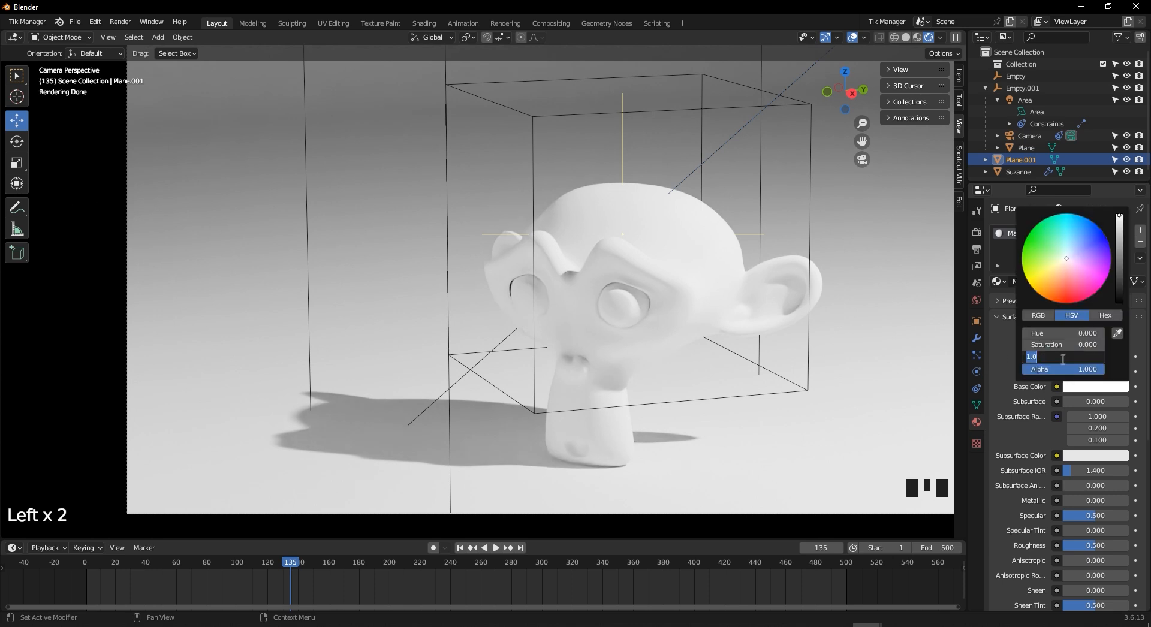
type("3")
key("Return")
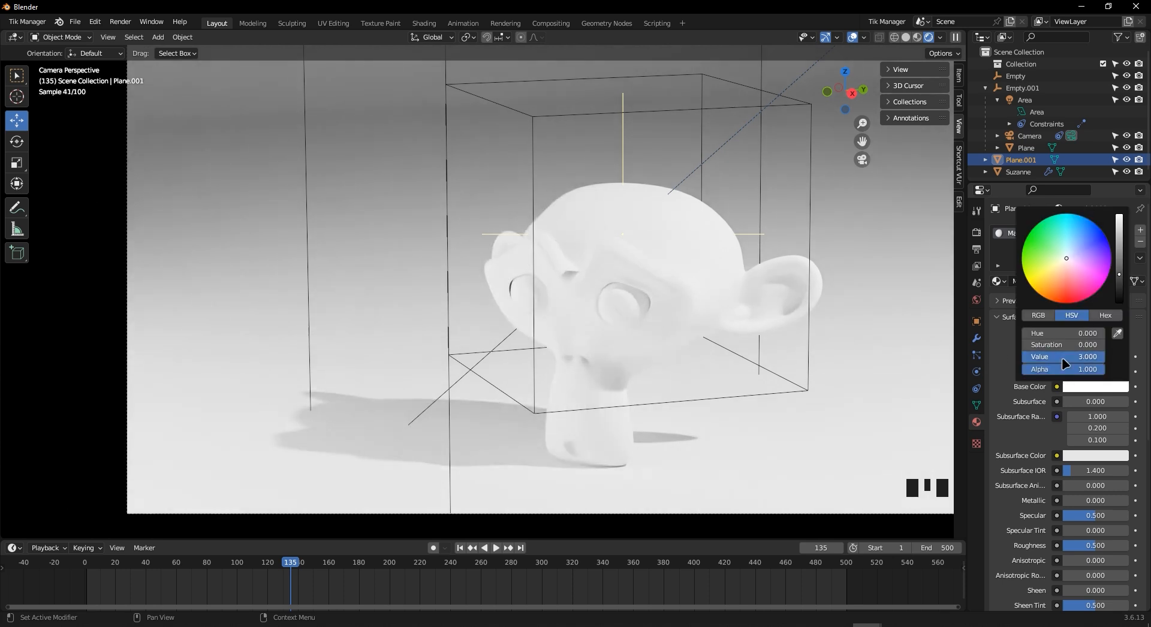
Examine the softened shadows around the monkey head's neck, contact point and face in the camera view
scroll(642, 413, "up", 4)
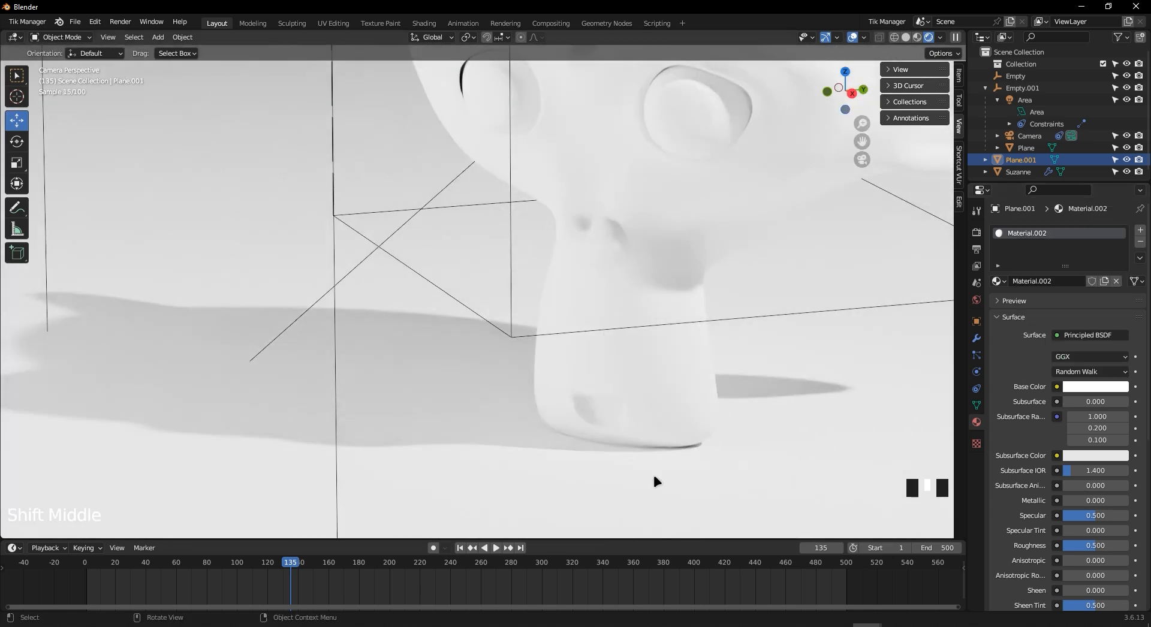
scroll(840, 474, "up", 3)
middle_click_drag(840, 474, 663, 368, "shift")
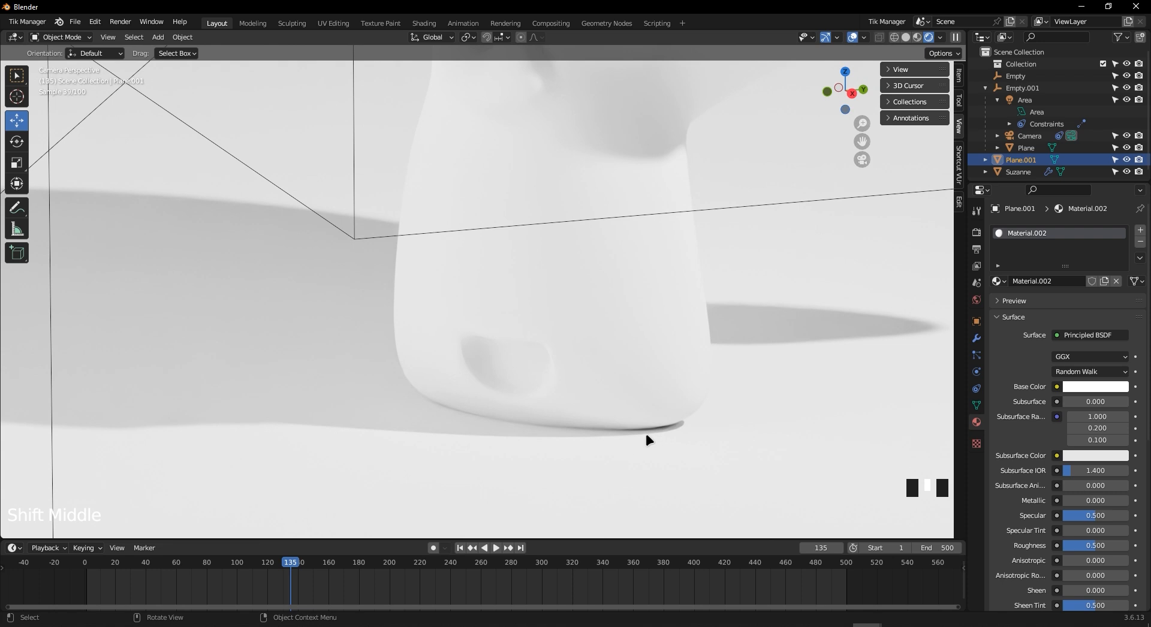
scroll(509, 450, "down", 9)
mouse_move(475, 377)
middle_mouse_down("shift")
mouse_move(470, 294)
mouse_move(476, 372)
middle_mouse_up("shift")
scroll(476, 372, "down", 1)
scroll(474, 365, "up", 2)
scroll(504, 287, "up", 1)
middle_click_drag(517, 248, 564, 304, "shift")
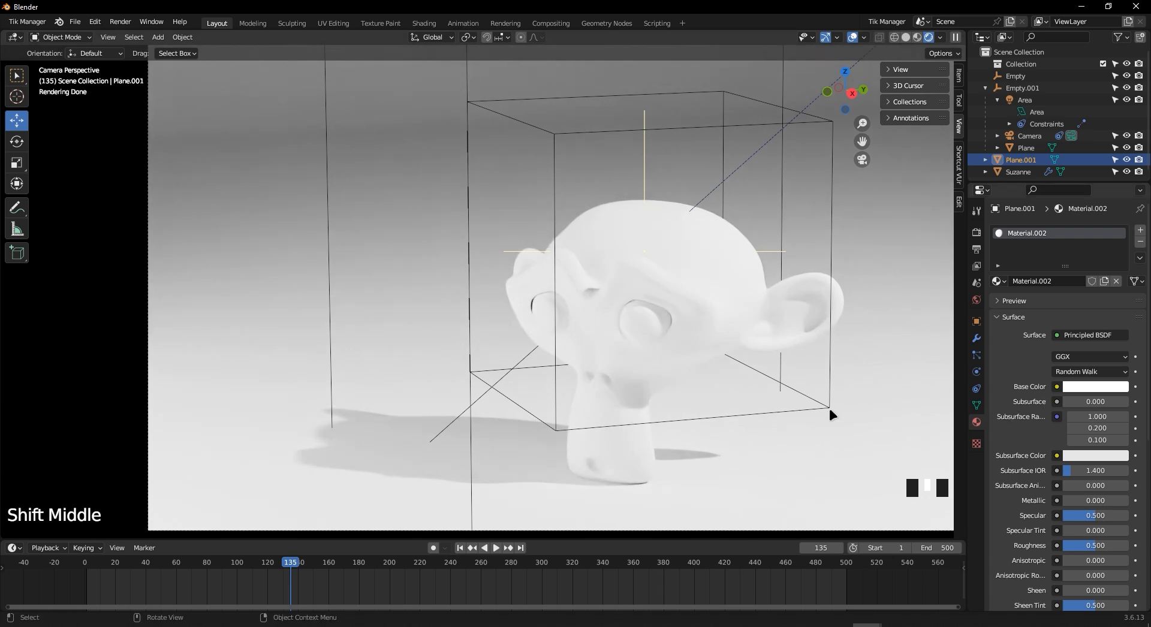
Try a Base Color value of 2 on the reflector plane's material, and set it to 1
left_click(1092, 388)
left_click(1087, 358)
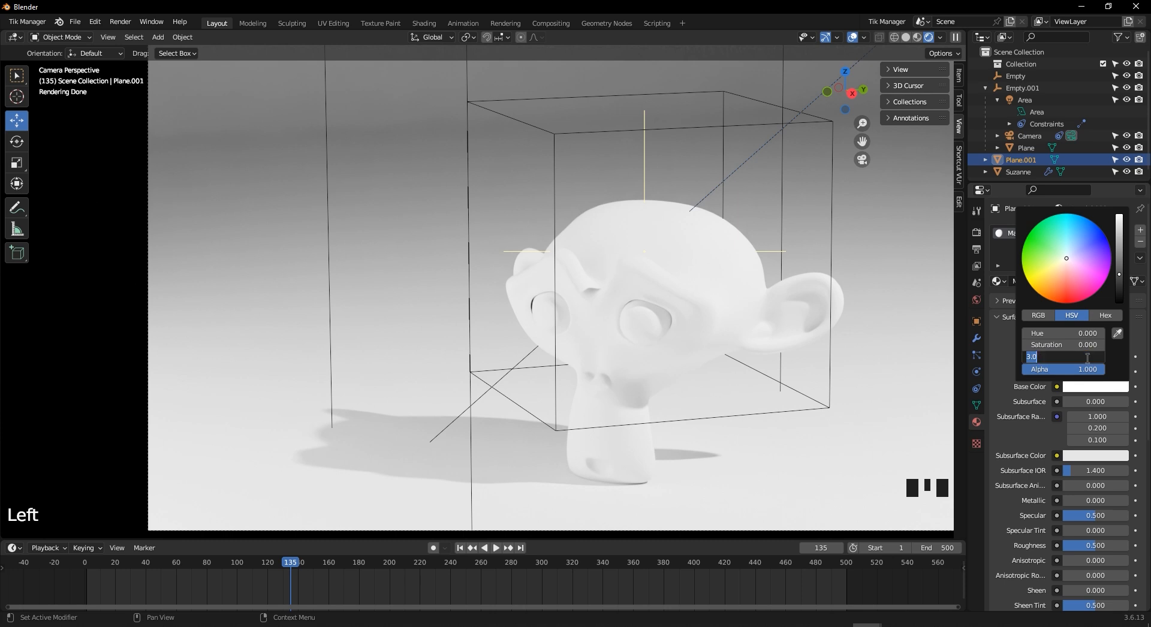
key("Return")
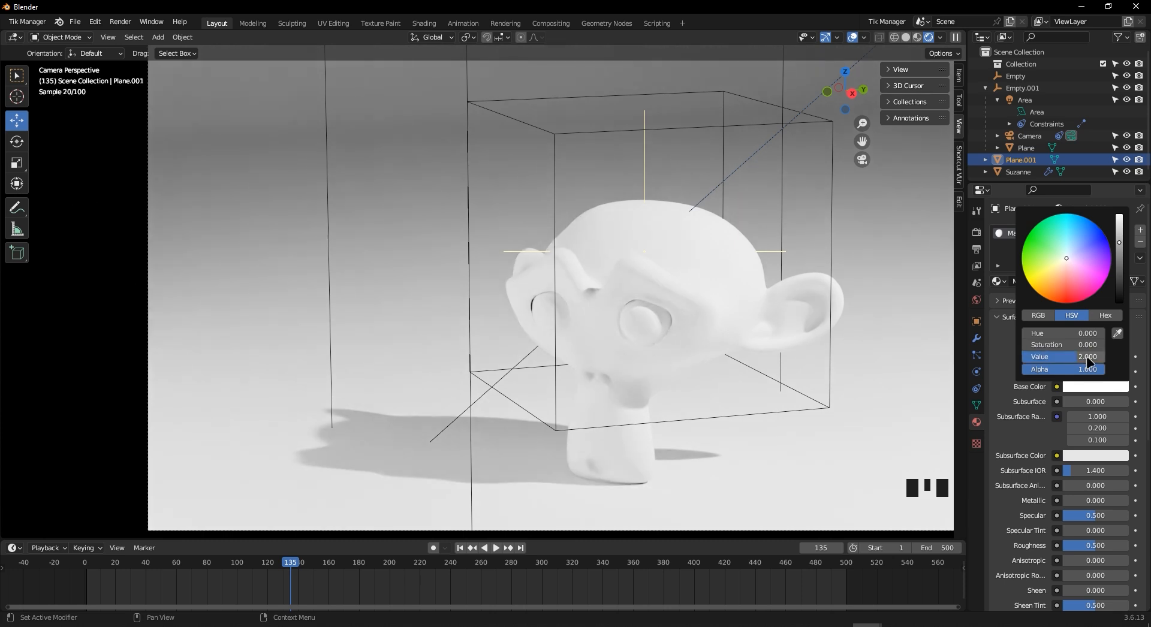
left_click(1088, 357)
type("1")
key("Return")
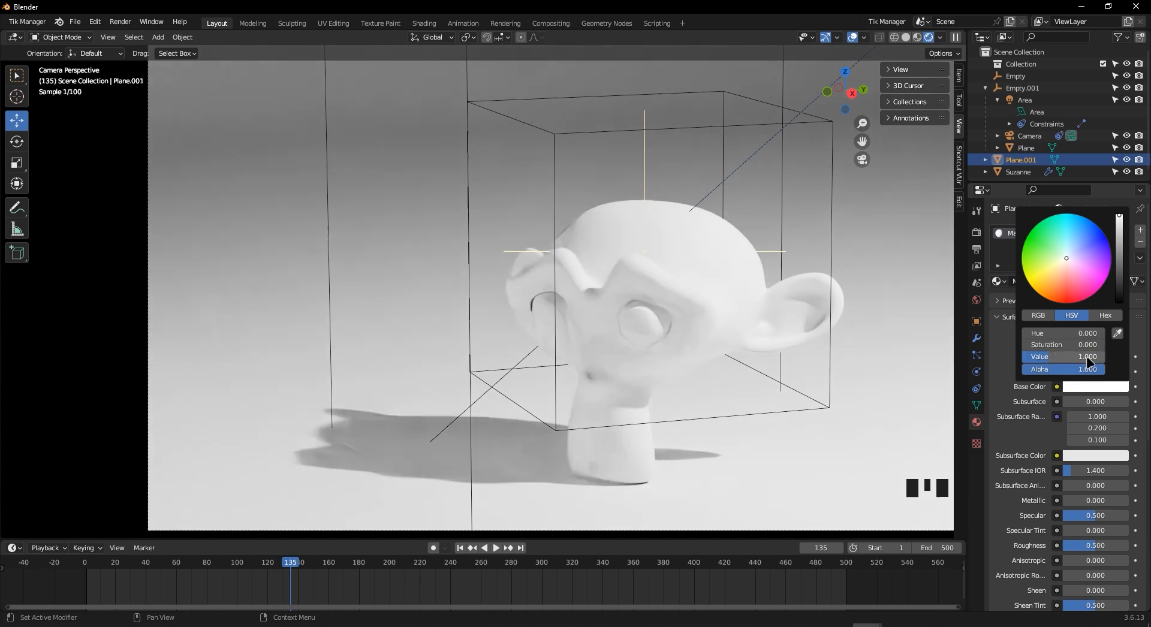
Try to move the backdrop plane freely in the camera view
scroll(717, 243, "down", 3)
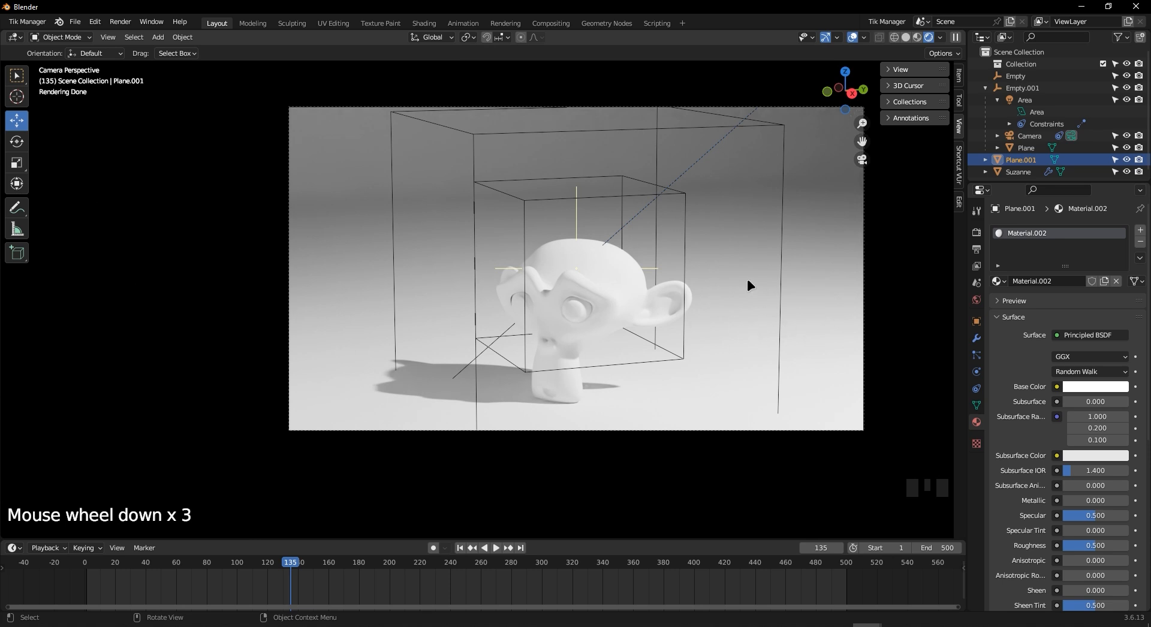
middle_click_drag(747, 279, 673, 334)
scroll(673, 334, "down", 6)
middle_click_drag(750, 307, 520, 354, "shift")
key("KP_0")
left_click(635, 297)
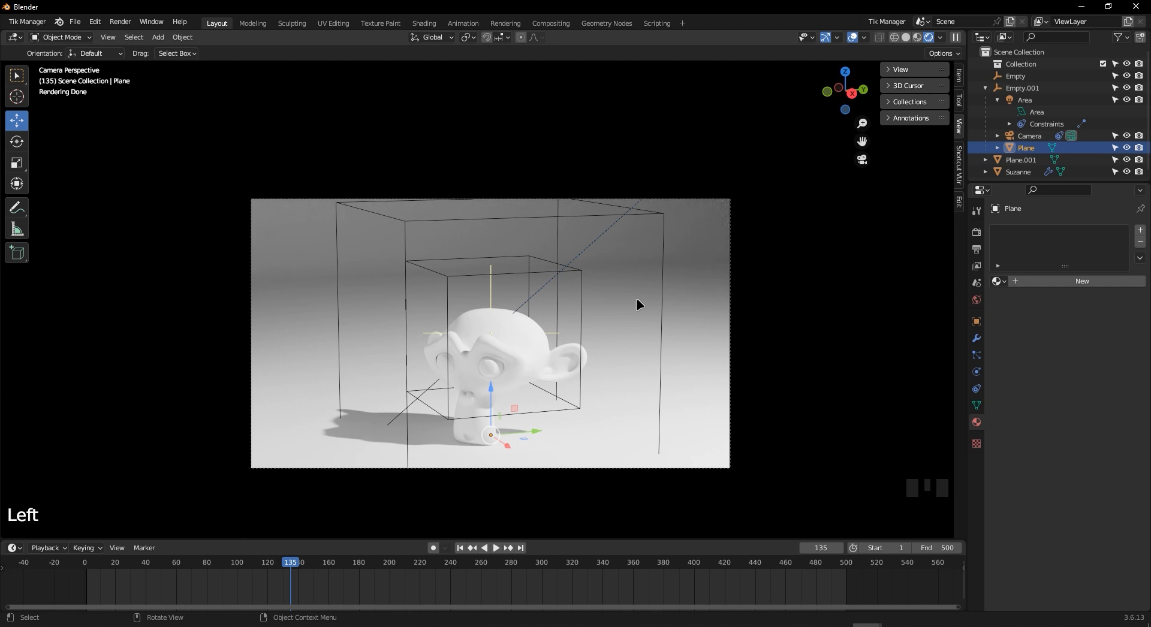
key("g")
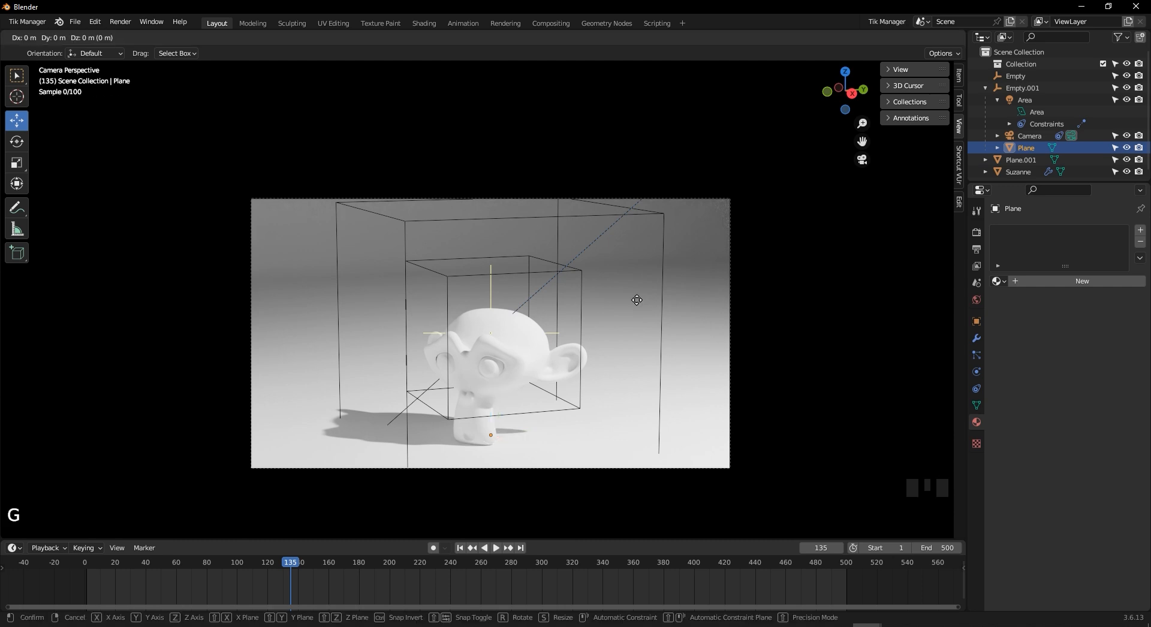
left_click(653, 331)
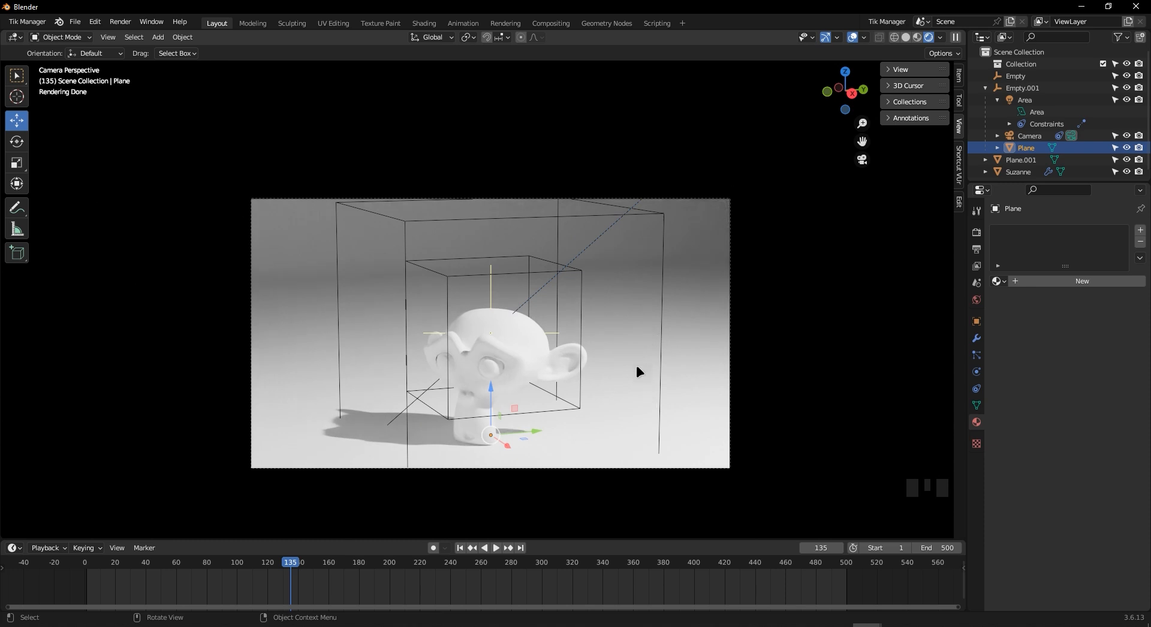
key("g")
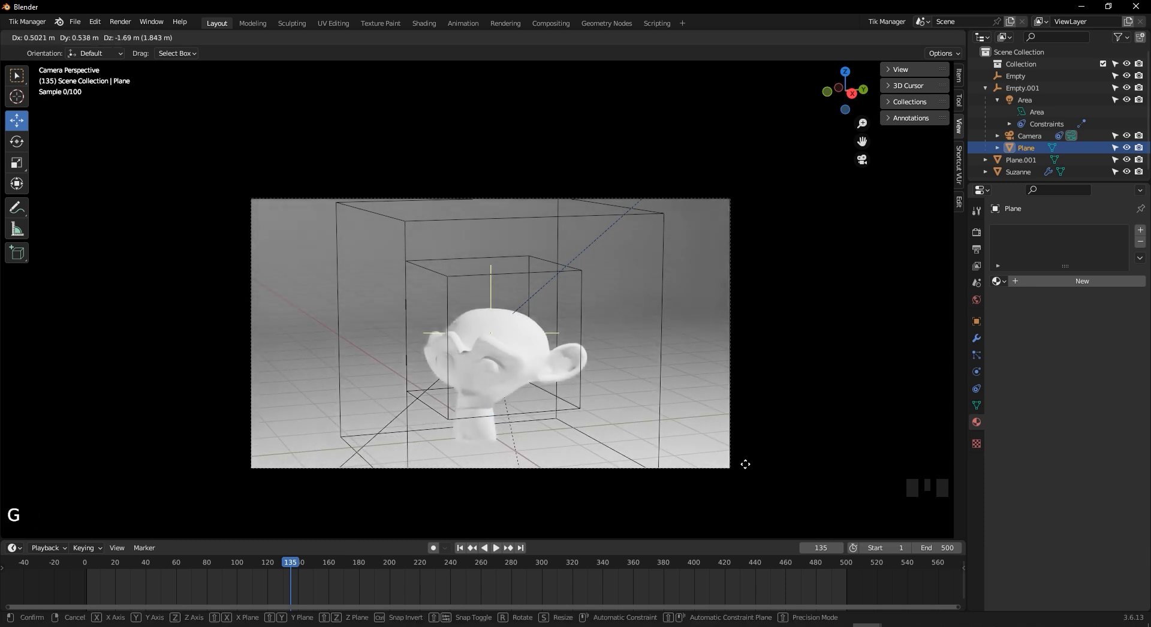
right_click(705, 34)
Slide the backdrop plane horizontally toward the camera, with movement along global Z locked
key("g")
key("shift+z")
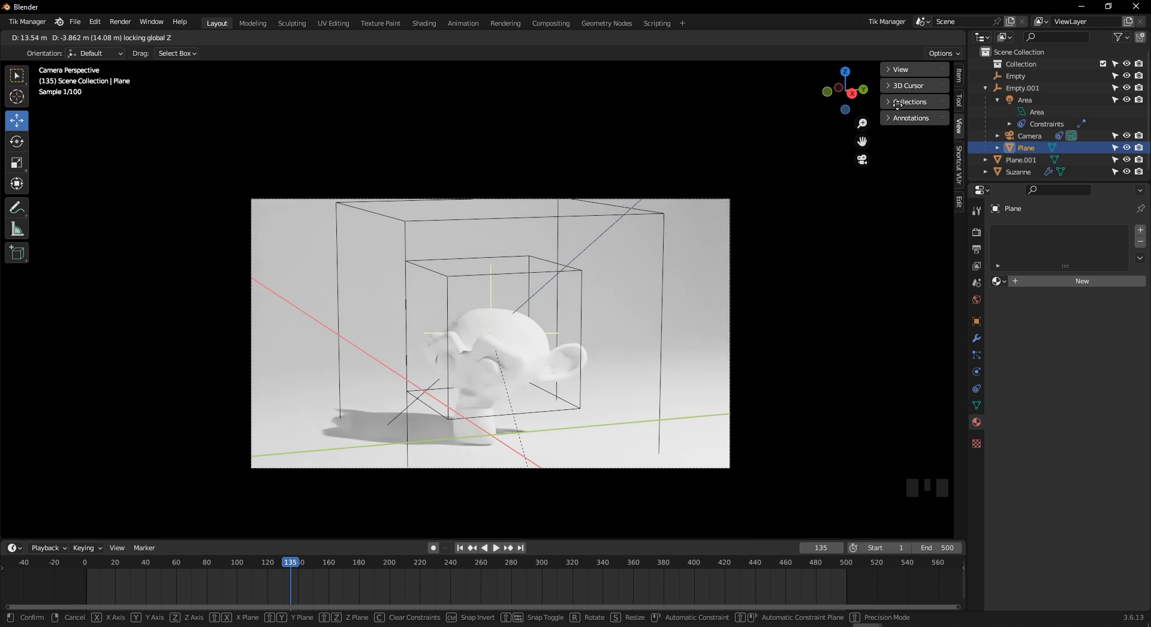
left_click(866, 503)
Duplicate the monkey head, place the copy behind the original near the backdrop wall, and inspect both through the camera
middle_click_drag(662, 389, 636, 398)
scroll(258, 263, "down", 3)
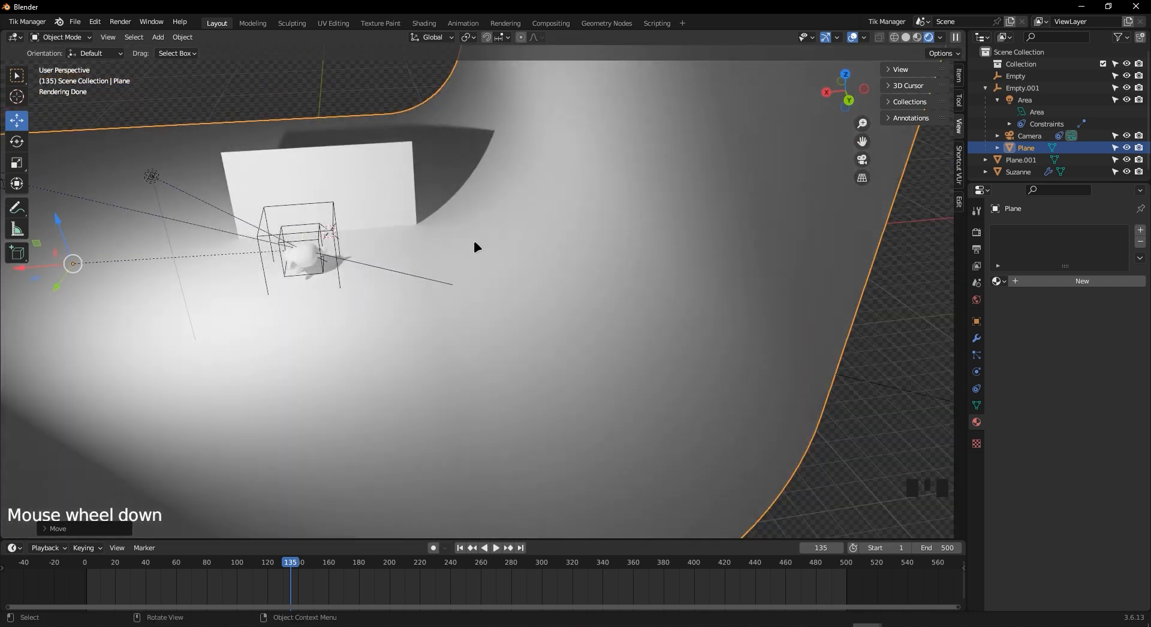
scroll(368, 182, "up", 2)
left_click(259, 247)
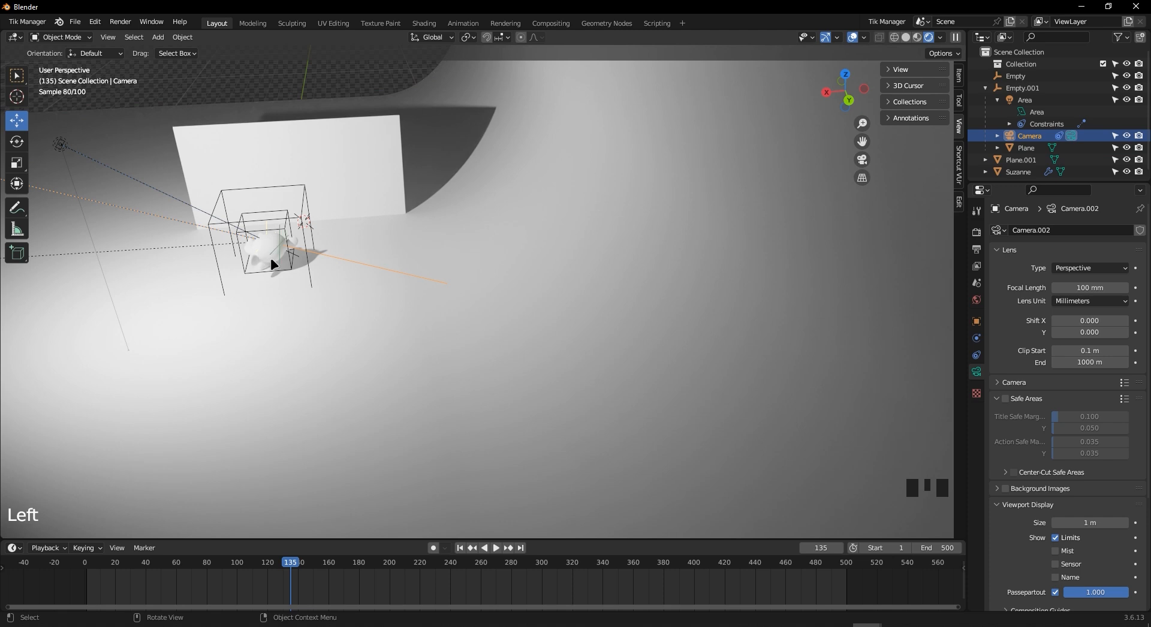
left_click(258, 248)
key("shift+d")
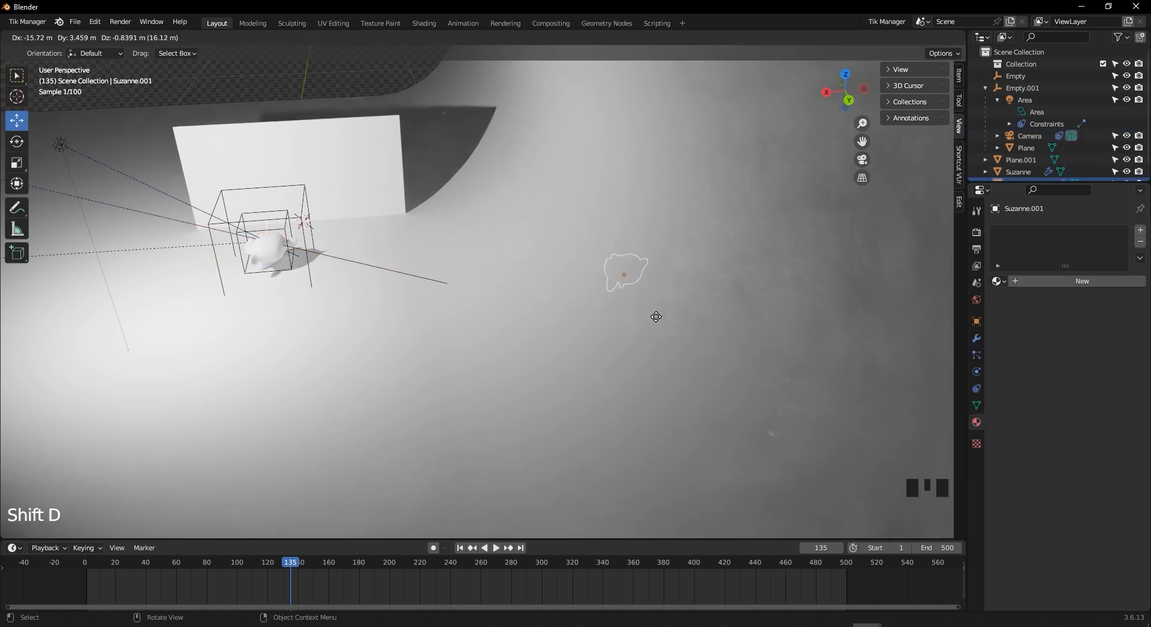
left_click(495, 301)
key("KP_0")
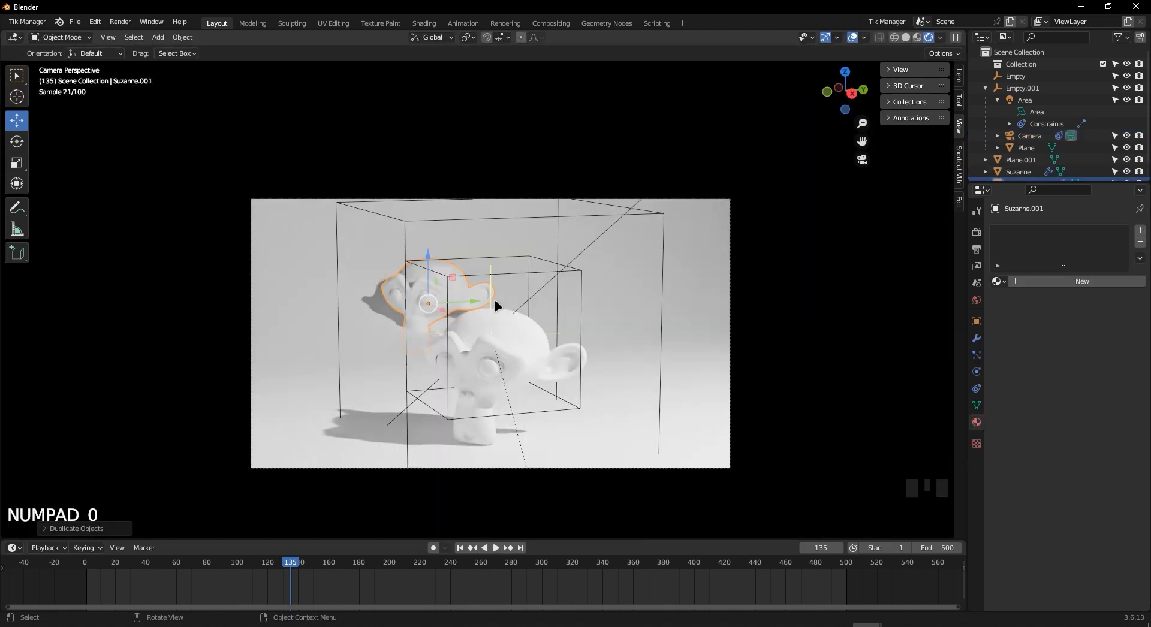
scroll(336, 351, "up", 4)
scroll(342, 342, "up", 1)
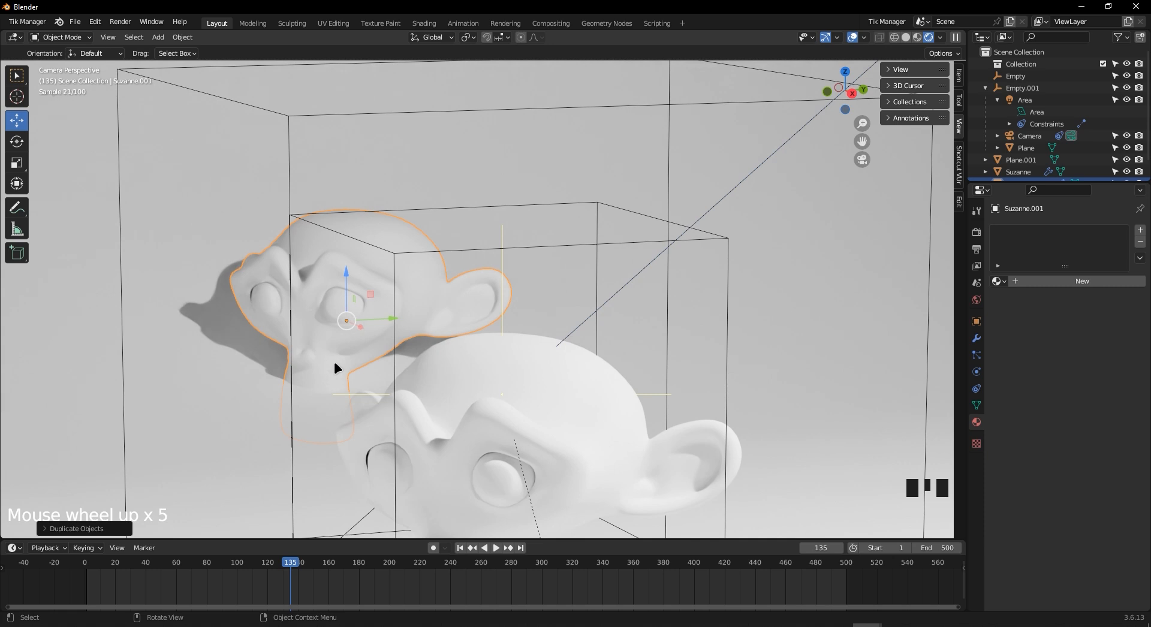
middle_click_drag(326, 354, 430, 301, "shift")
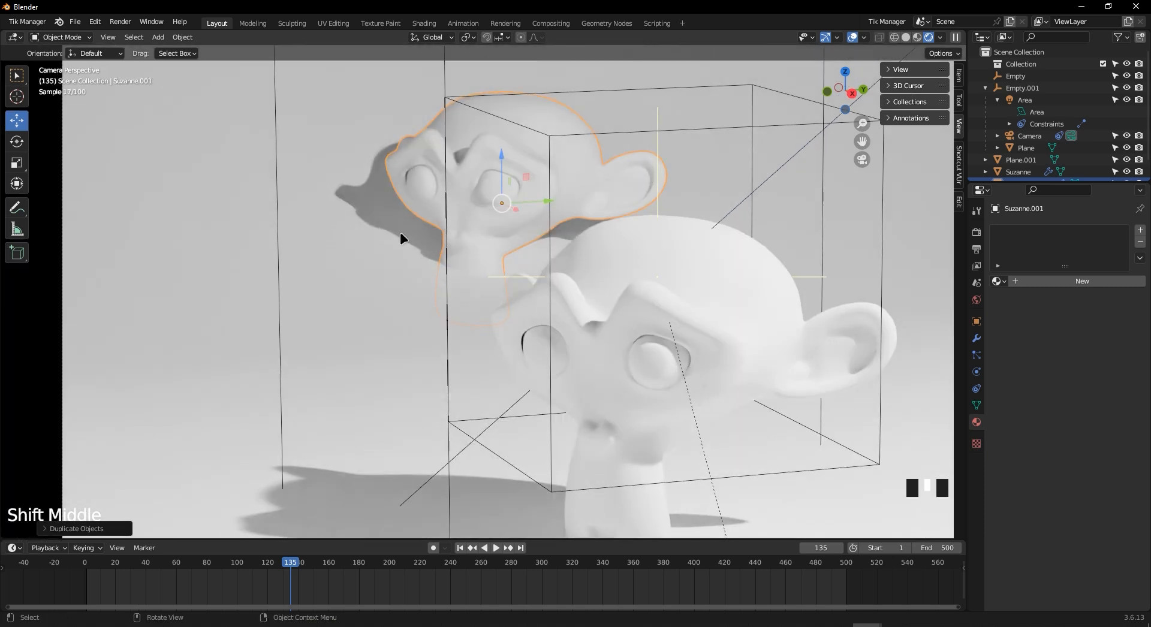
Delete the duplicated monkey head and select the backdrop plane
key("Delete")
scroll(545, 268, "down", 6)
middle_click_drag(545, 267, 530, 310)
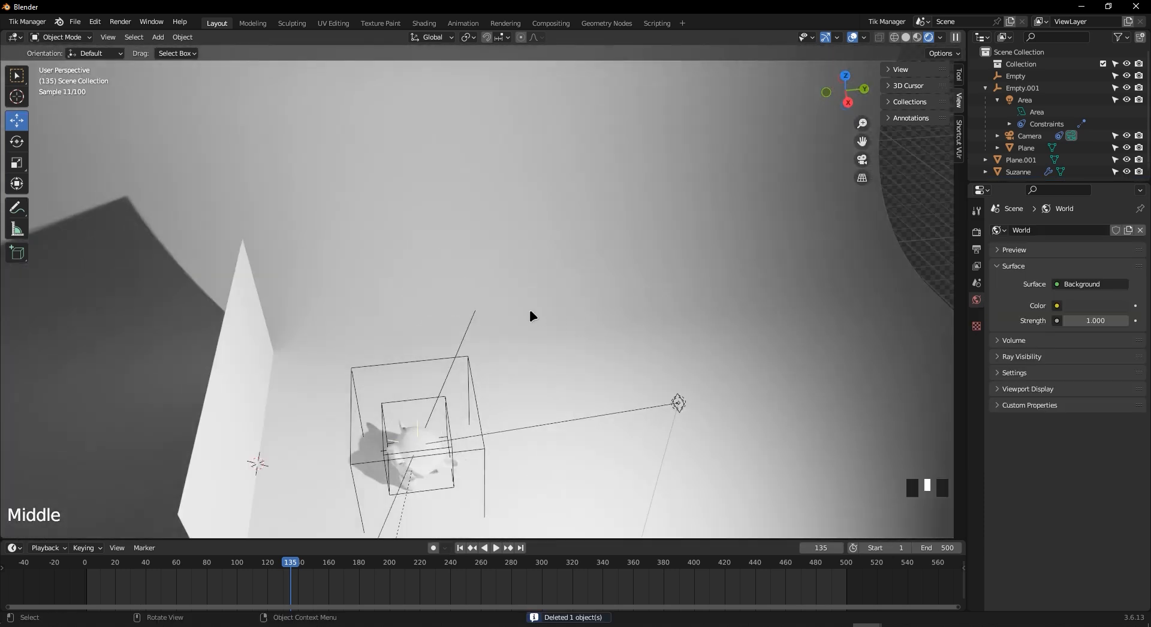
scroll(531, 300, "down", 5)
left_click(535, 269)
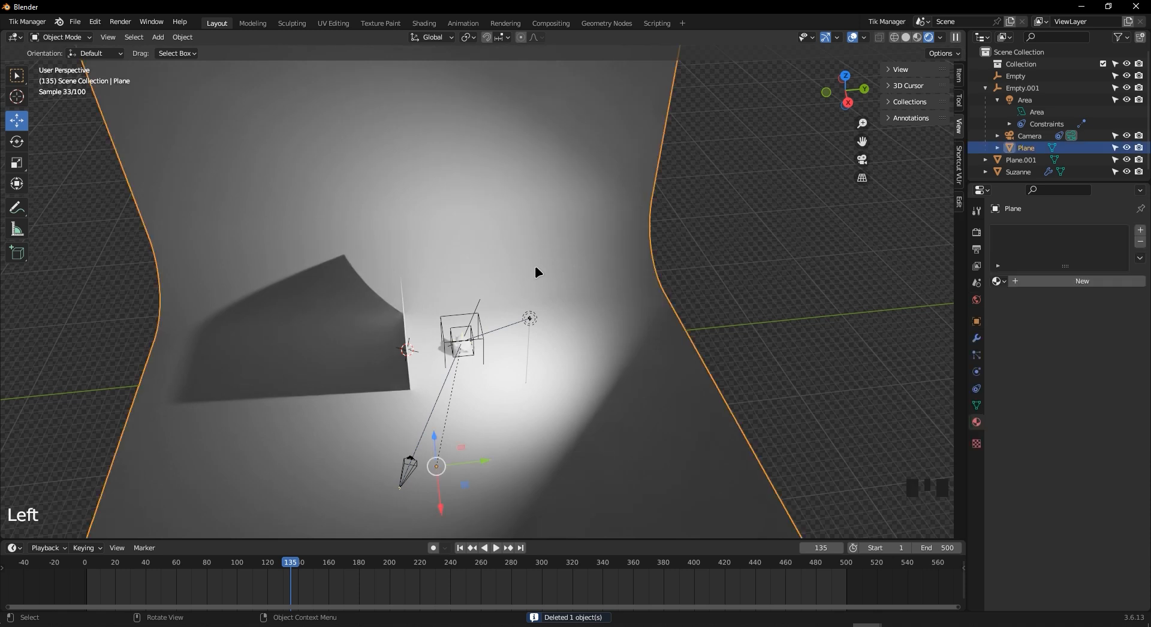
Undo the recent changes, including the backdrop plane's horizontal move
key("ctrl+z")
key("ctrl+z")
key("ctrl+z")
key("ctrl+z")
key("ctrl+z")
key("ctrl+z")
key("ctrl+z")
key("ctrl+z")
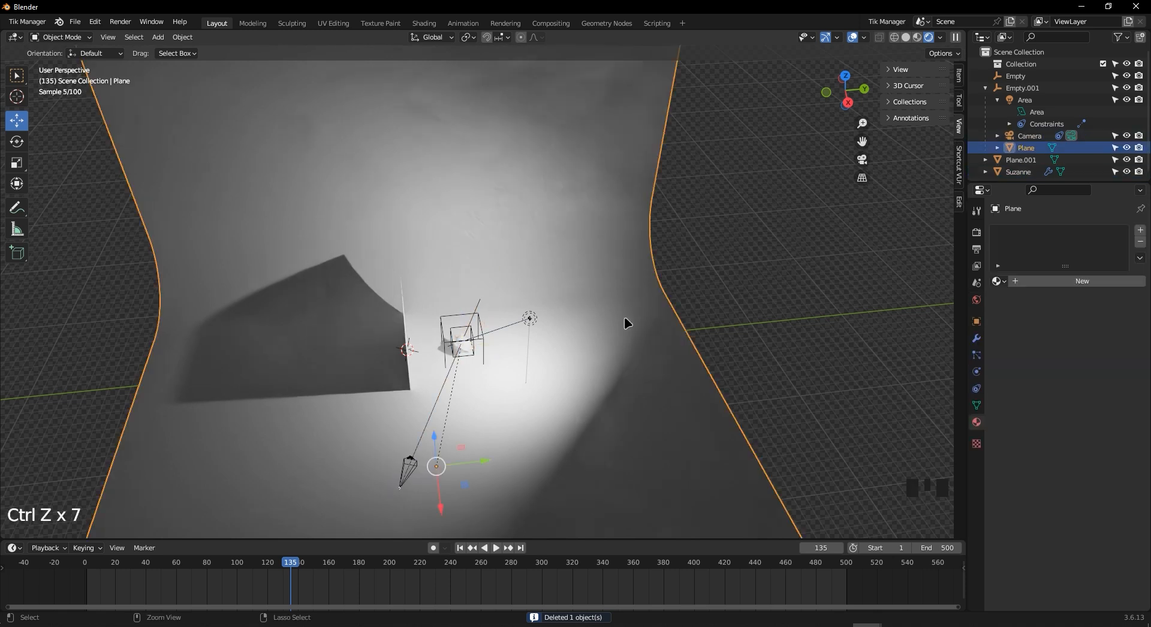
Select the detached wall and strip pieces of the backdrop mesh in Edit Mode and delete their faces
scroll(467, 287, "up", 3)
scroll(507, 237, "down", 5)
middle_click_drag(514, 247, 581, 325)
double_click(472, 201)
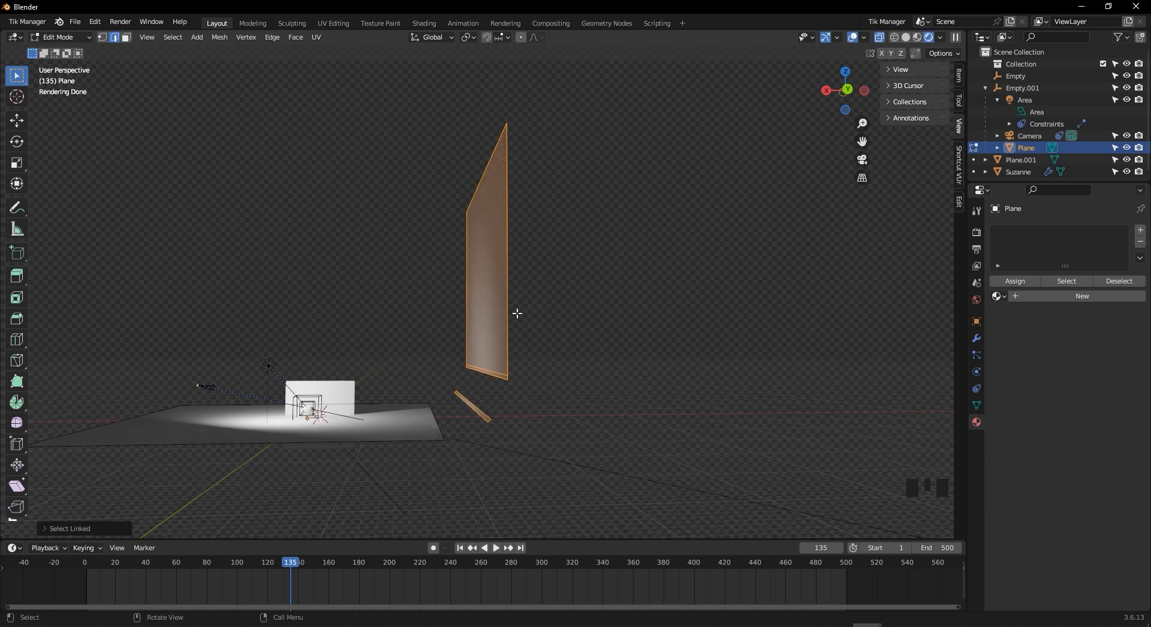
scroll(517, 313, "up", 3)
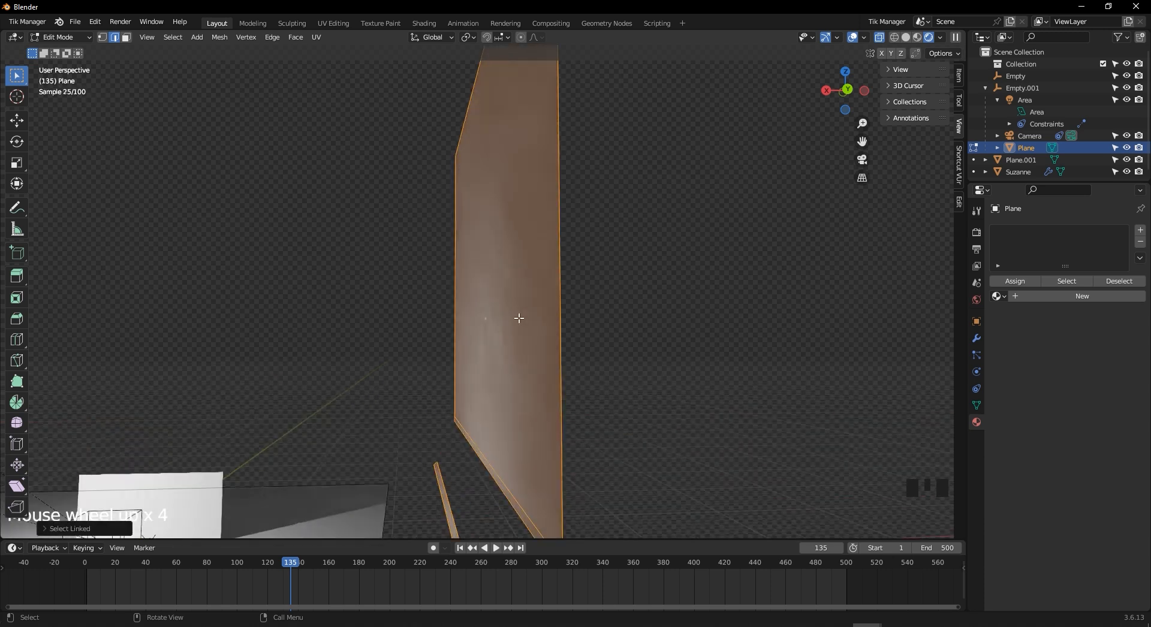
scroll(520, 316, "down", 2)
middle_click_drag(519, 316, 635, 330)
middle_click_drag(557, 322, 590, 334)
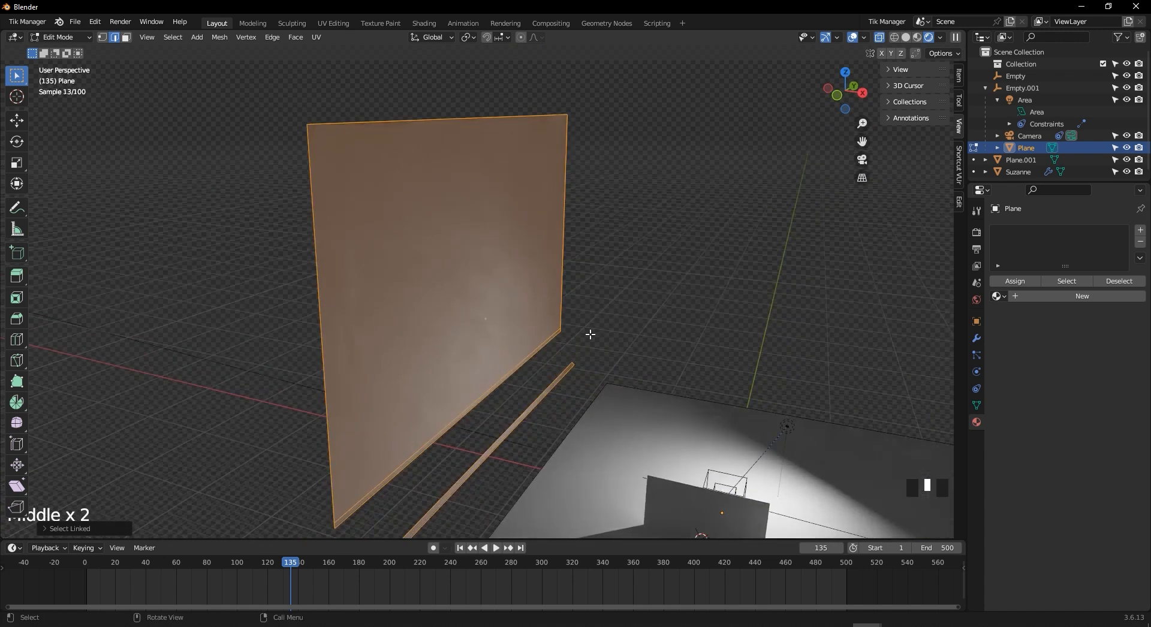
scroll(445, 336, "up", 2)
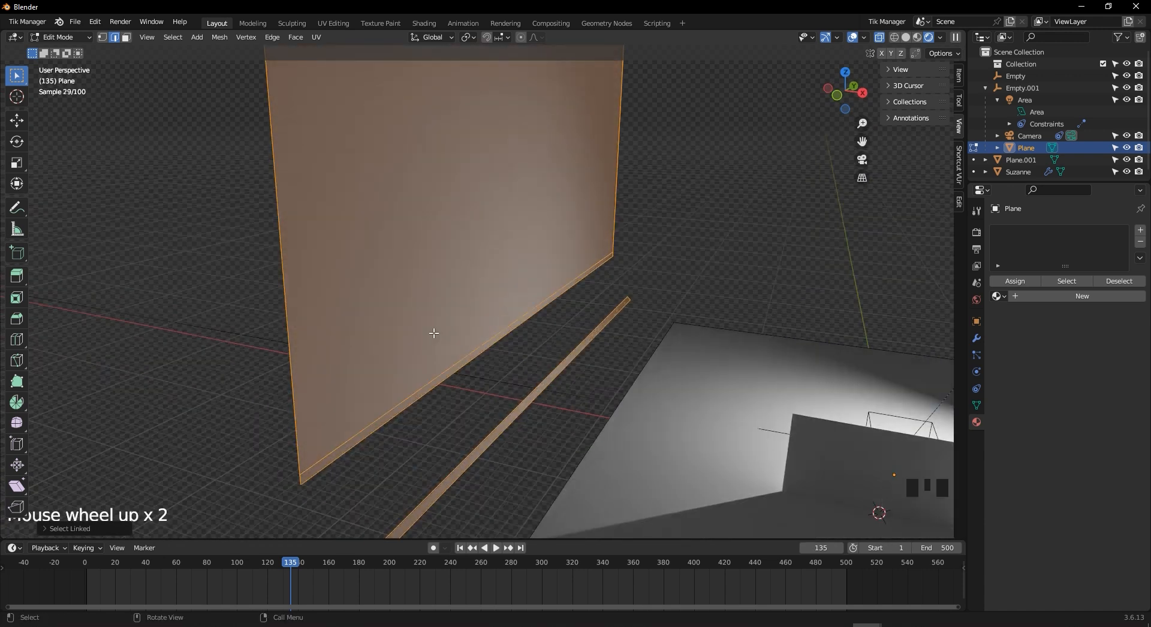
middle_click_drag(434, 332, 472, 296)
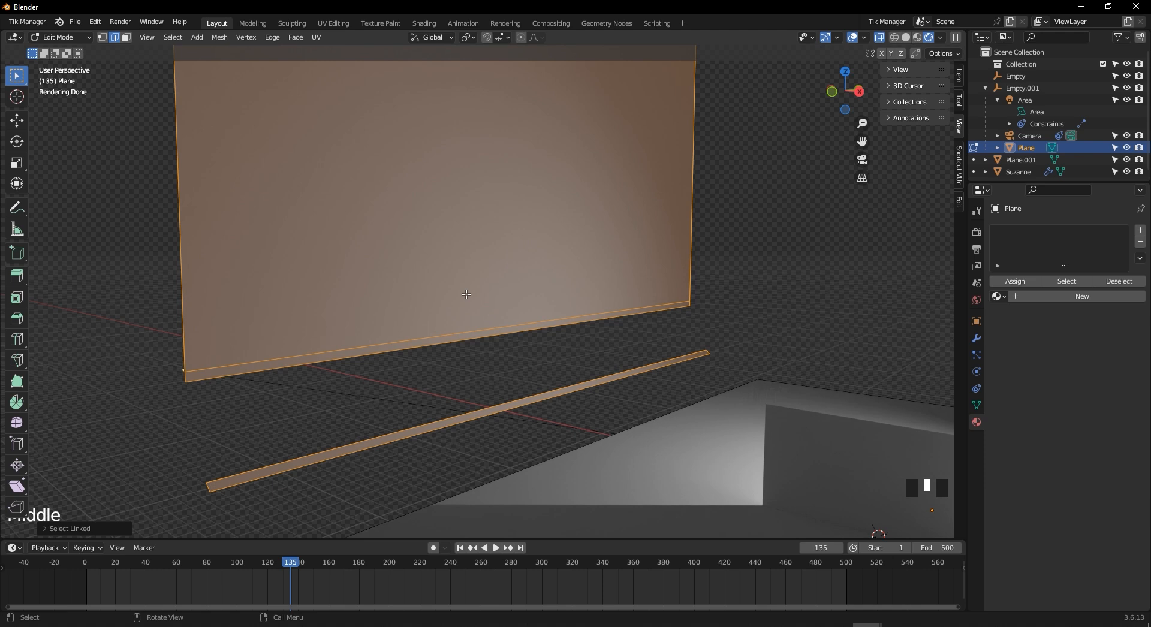
scroll(466, 293, "down", 1)
key("Delete")
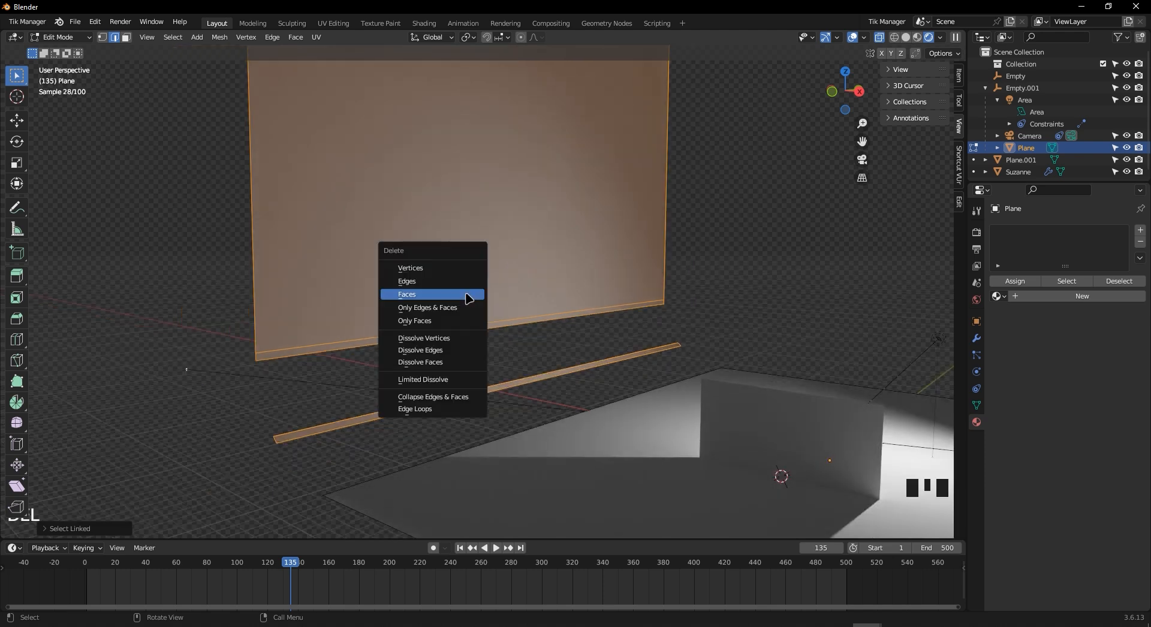
left_click(468, 295)
Edge Slide the rear edge of the remaining backdrop floor
middle_click_drag(466, 296, 461, 440)
scroll(505, 422, "down", 2)
key("g")
key("g")
left_click(418, 448)
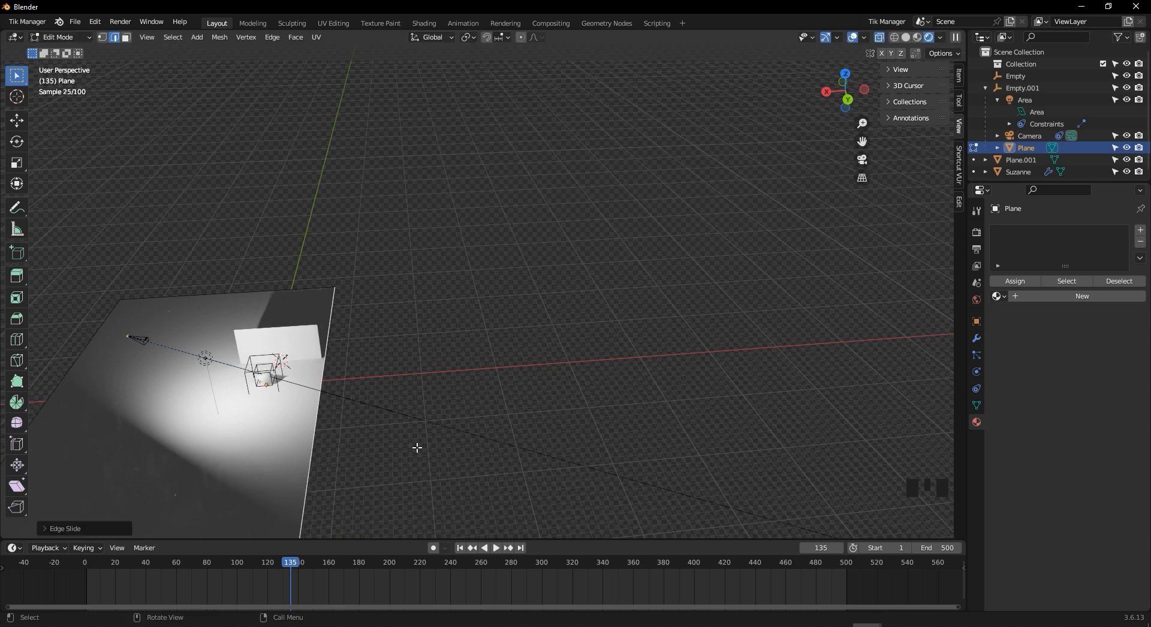
Try to move the floor's rear edge in the back orthographic view
key("KP_0")
scroll(547, 358, "up", 1)
scroll(569, 369, "down", 5)
middle_click_drag(573, 372, 483, 362)
left_click(858, 93)
middle_click_drag(473, 257, 417, 382, "shift")
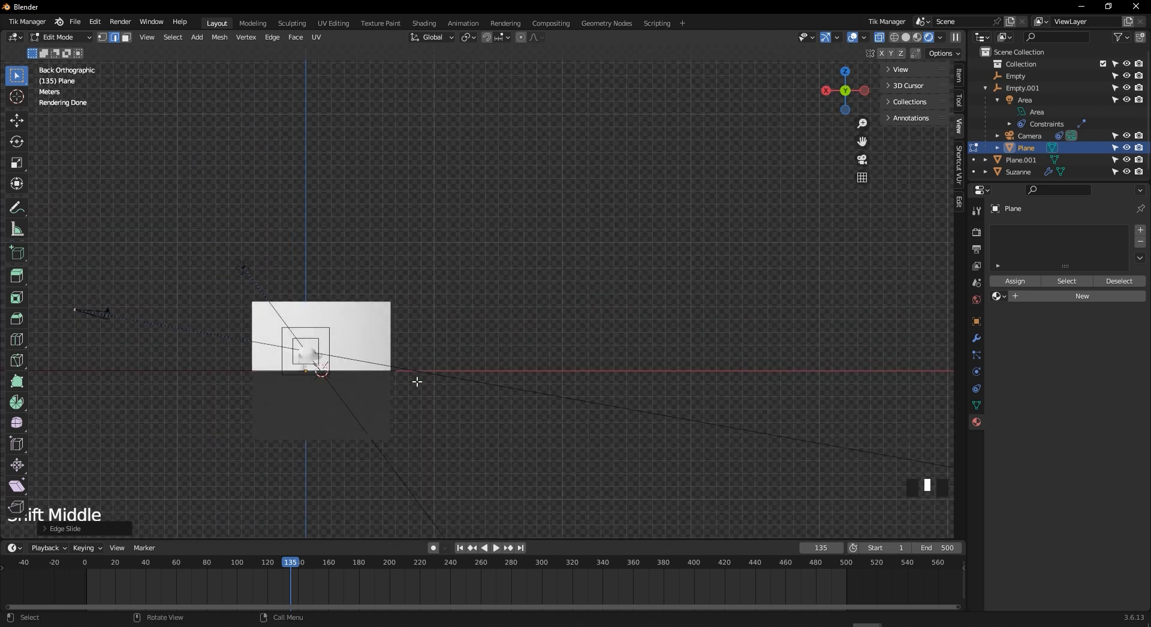
key("g")
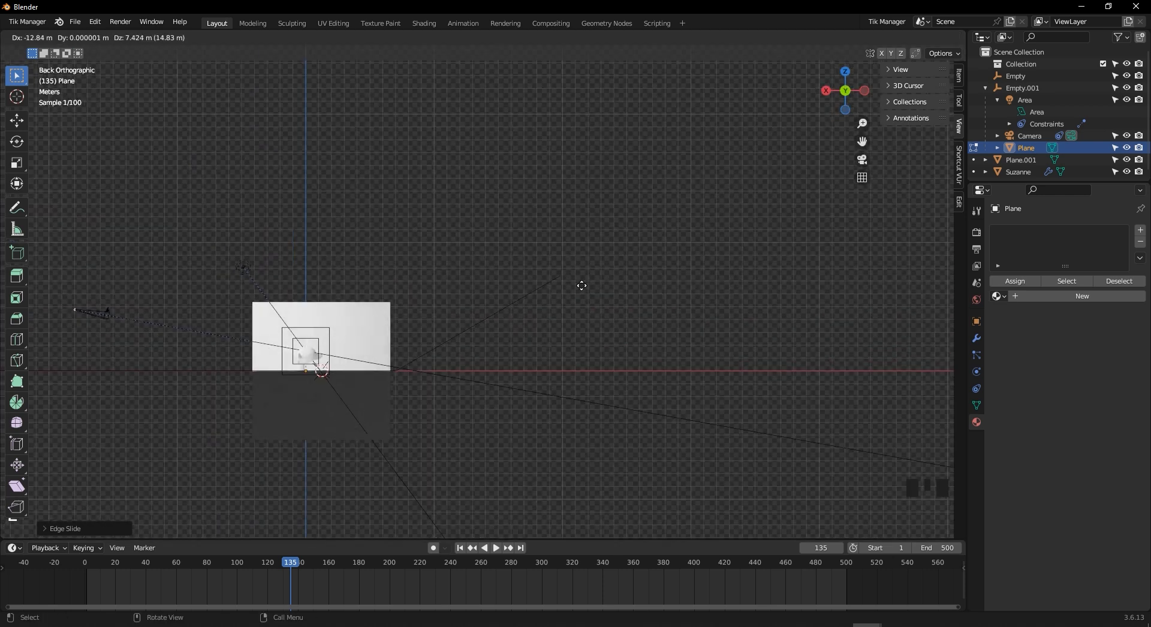
Undo the backdrop mesh edits until its curved wall is restored, and return to Object Mode
key("ctrl+z")
key("ctrl+z")
key("ctrl+z")
key("ctrl+z")
key("ctrl+z")
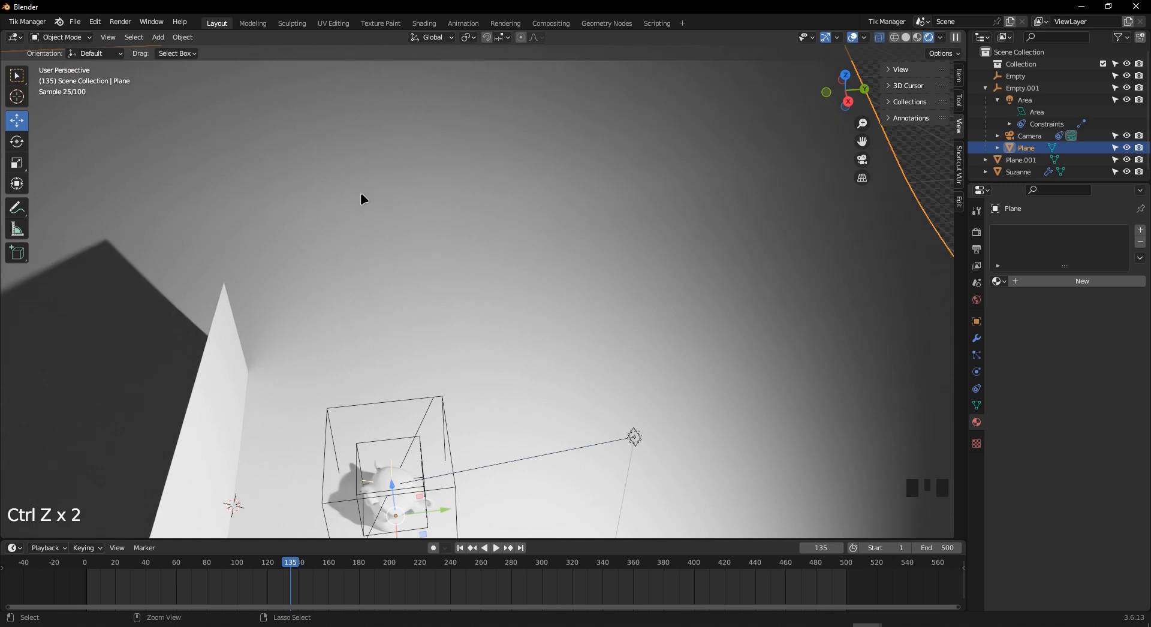
key("ctrl+z")
key("ctrl+z")
key("ctrl+z")
key("ctrl+z")
key("ctrl+z")
key("ctrl+z")
key("ctrl+z")
key("ctrl+z")
key("ctrl+z")
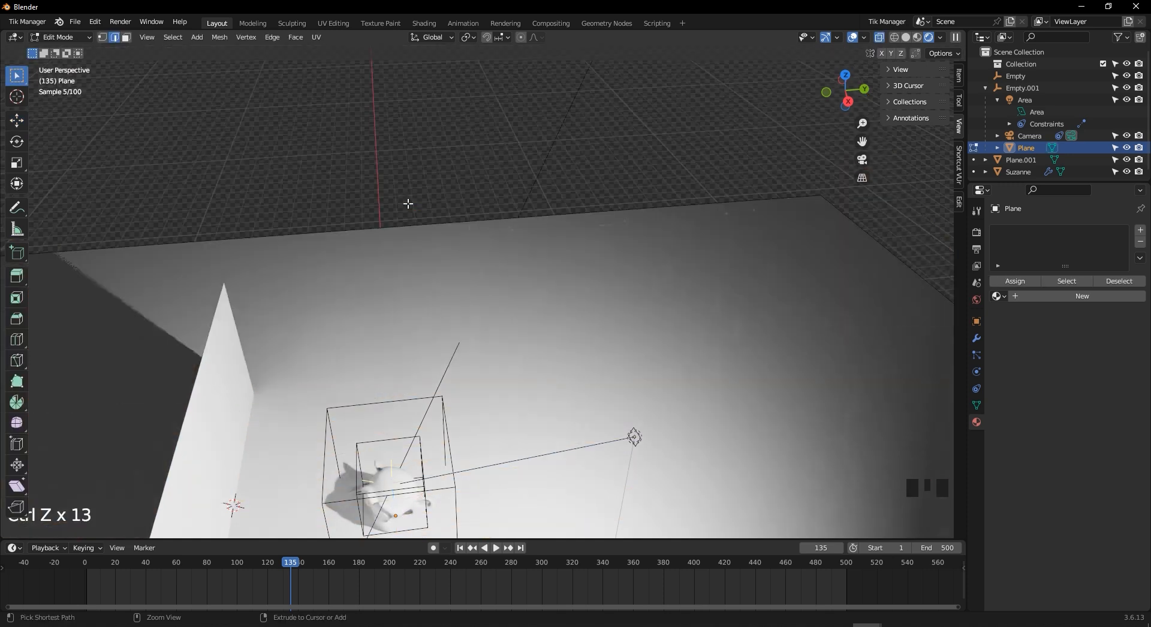
key("ctrl+z")
key("ctrl+z")
key("ctrl+z")
key("ctrl+z")
key("ctrl+z")
key("ctrl+z")
key("ctrl+z")
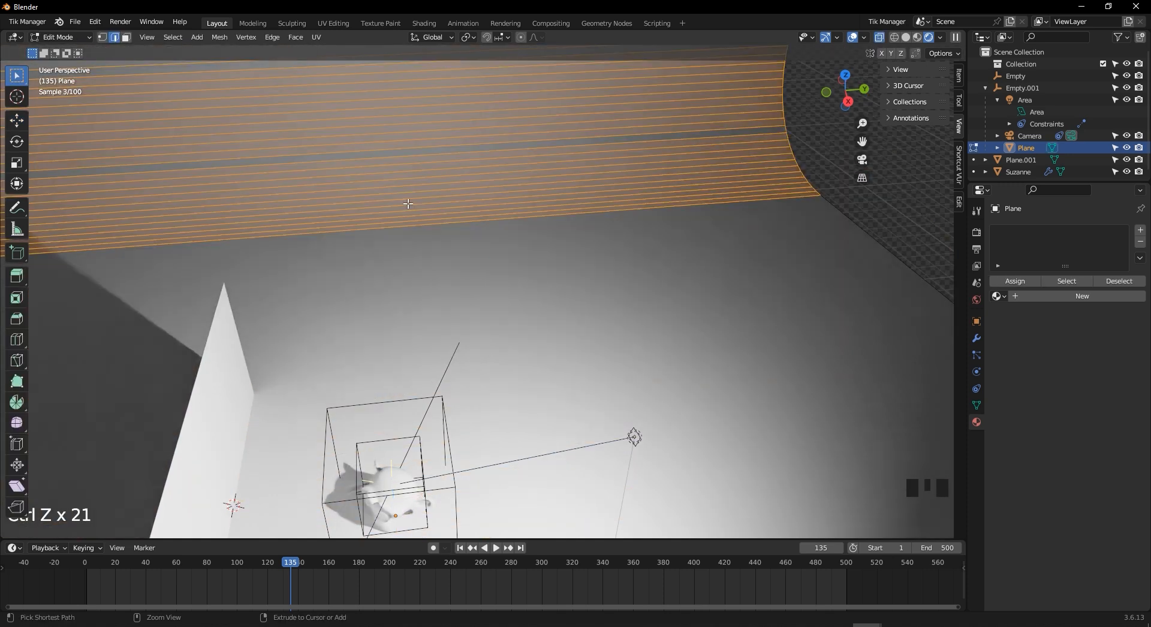
scroll(407, 204, "down", 2)
middle_click_drag(408, 203, 717, 326)
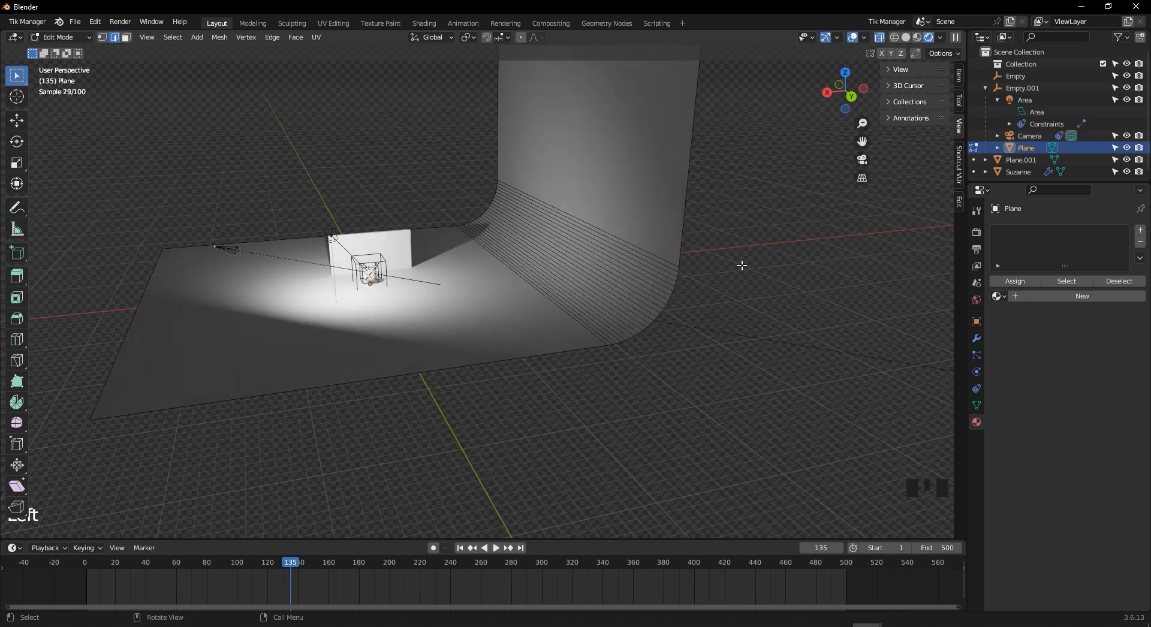
key("Tab")
Place the 3D cursor on the backdrop behind the monkey head and add an area light there
scroll(568, 254, "down", 2)
middle_click_drag(568, 254, 511, 301)
scroll(552, 295, "up", 3)
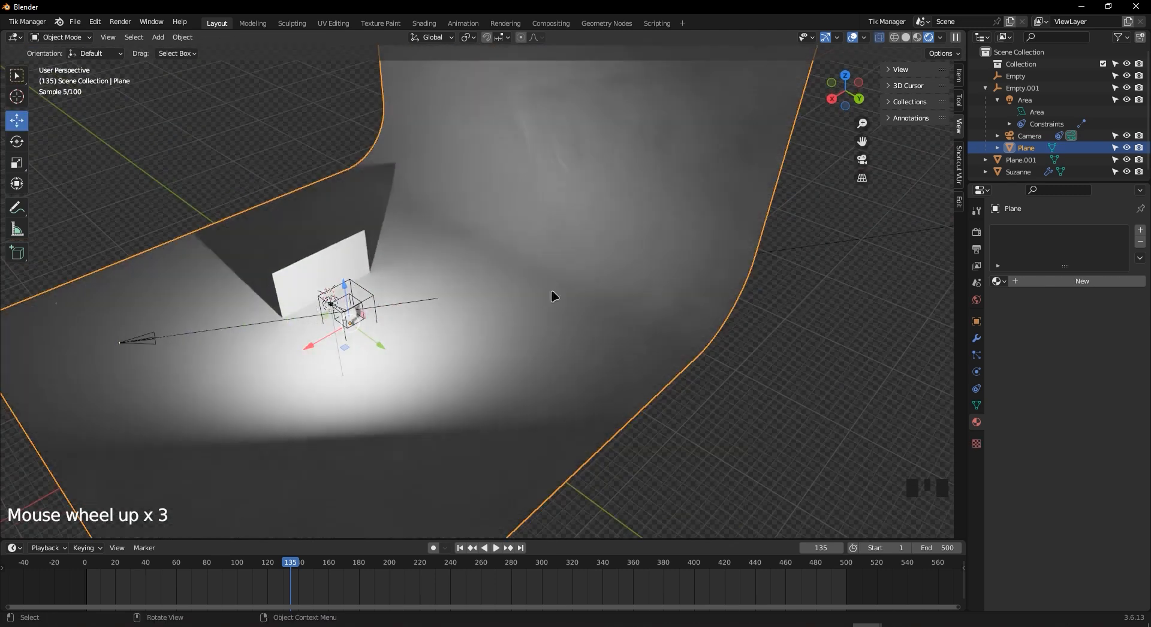
middle_click_drag(585, 262, 547, 358, "shift")
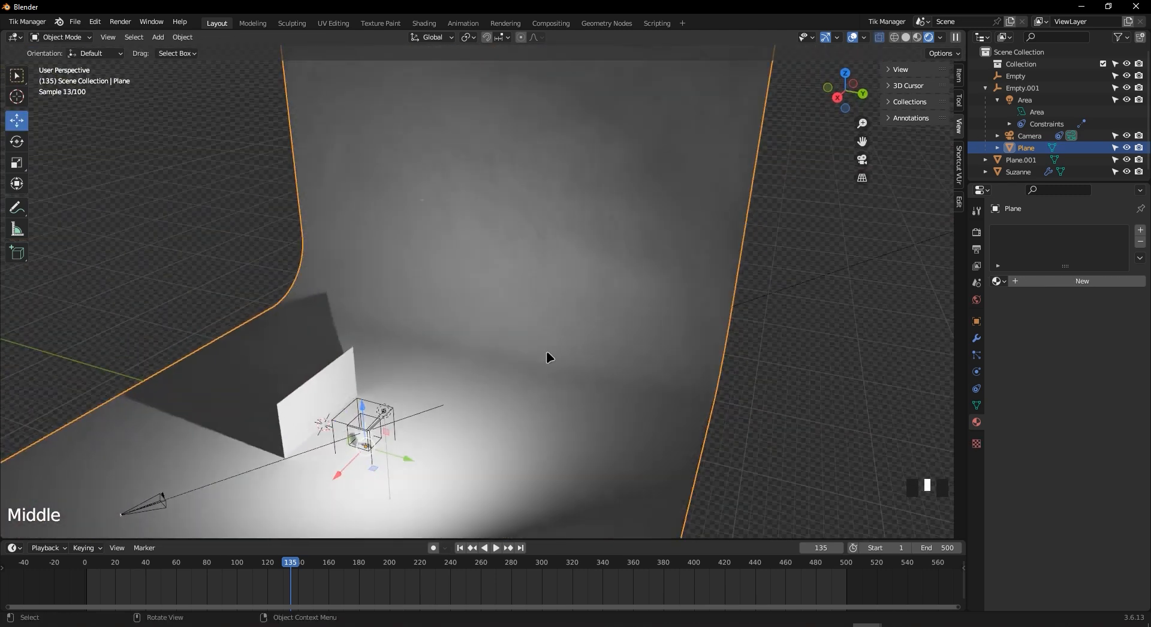
right_click(505, 351, "shift")
key("shift+a")
mouse_move(483, 501)
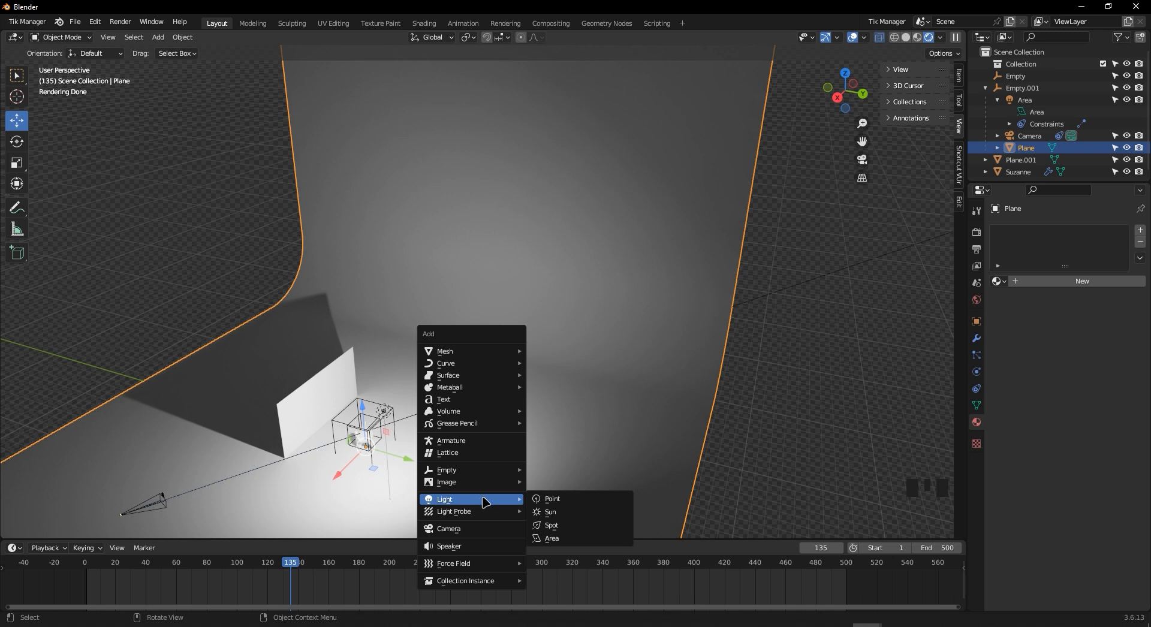
left_click(550, 538)
Move the new area light up above the floor, between the monkey head and the backdrop wall
middle_click_drag(520, 386, 447, 366)
key("g")
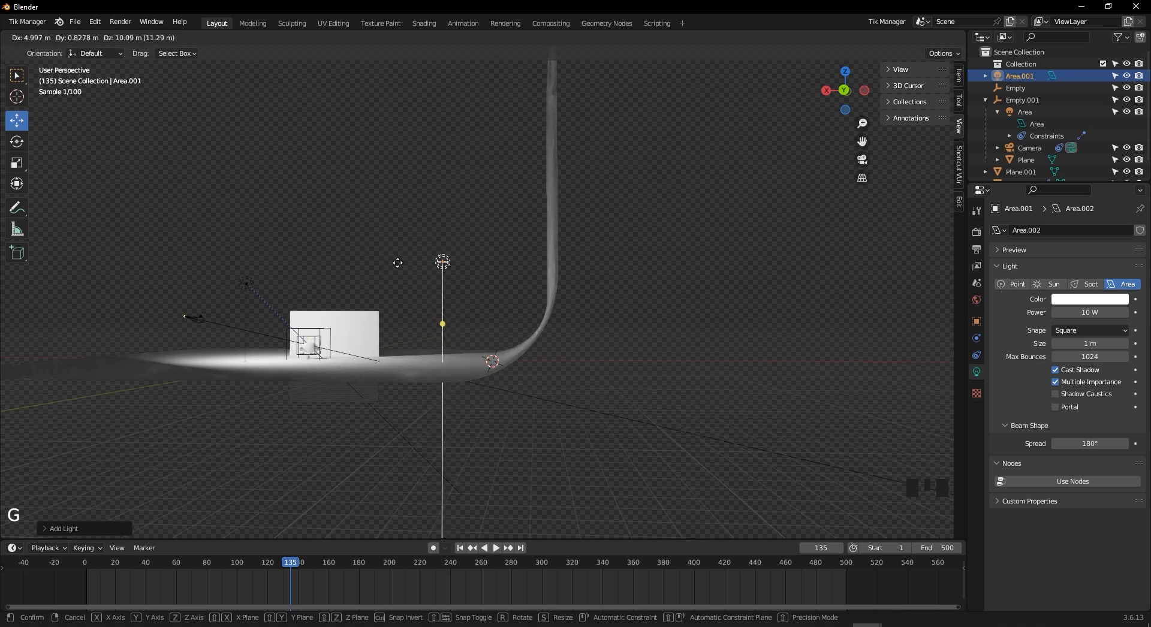
left_click(398, 283)
Aim the new area light at the backdrop behind the monkey head
middle_click_drag(398, 283, 419, 322)
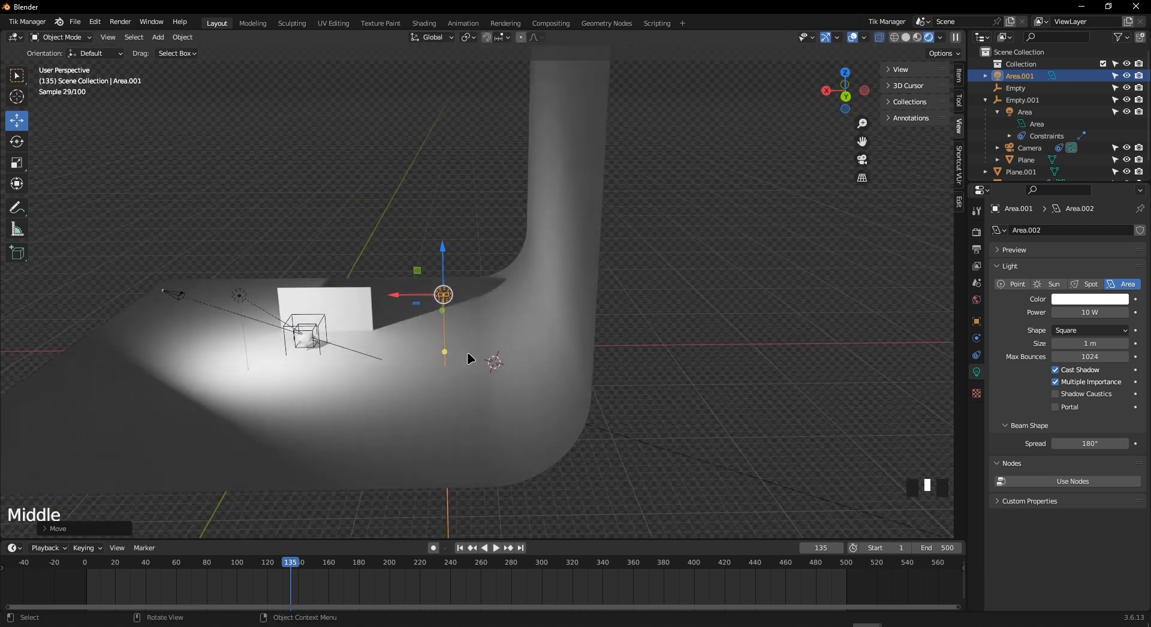
scroll(467, 358, "up", 2)
key("shift+t")
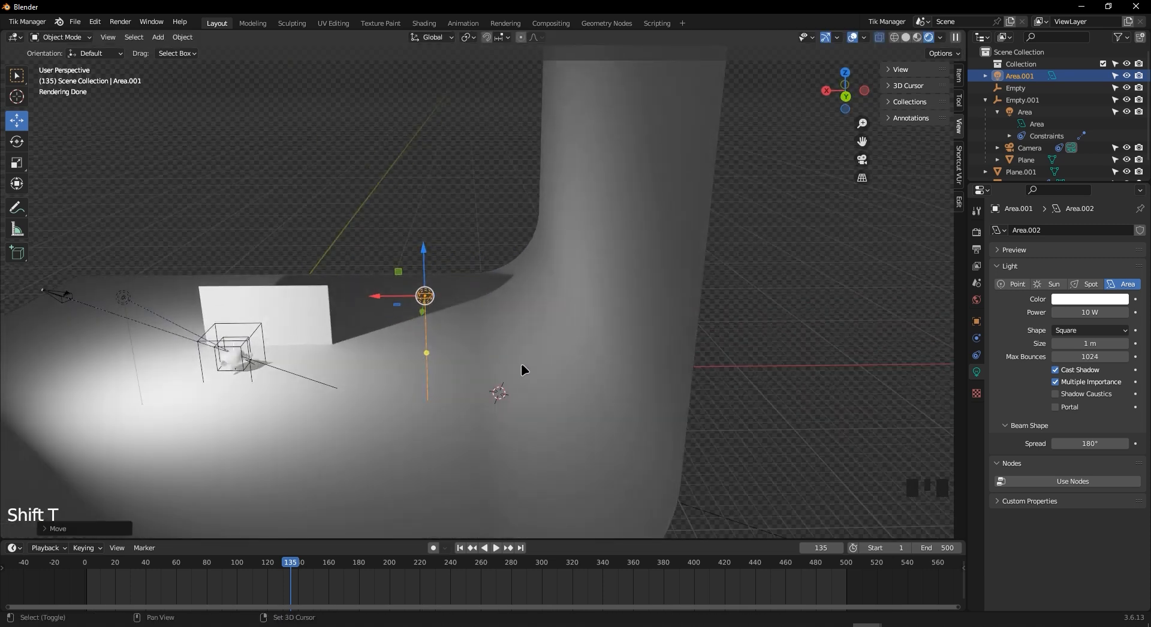
middle_click_drag(488, 363, 555, 393)
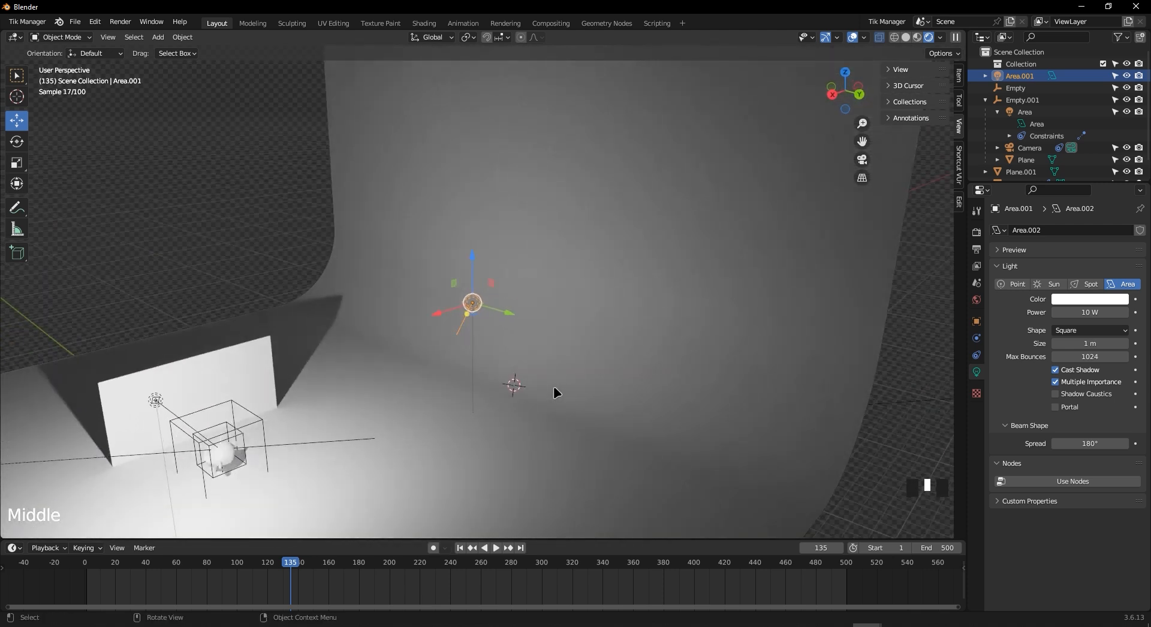
Rotate the new area light until it shines onto the curved backdrop wall behind the monkey head
key("r")
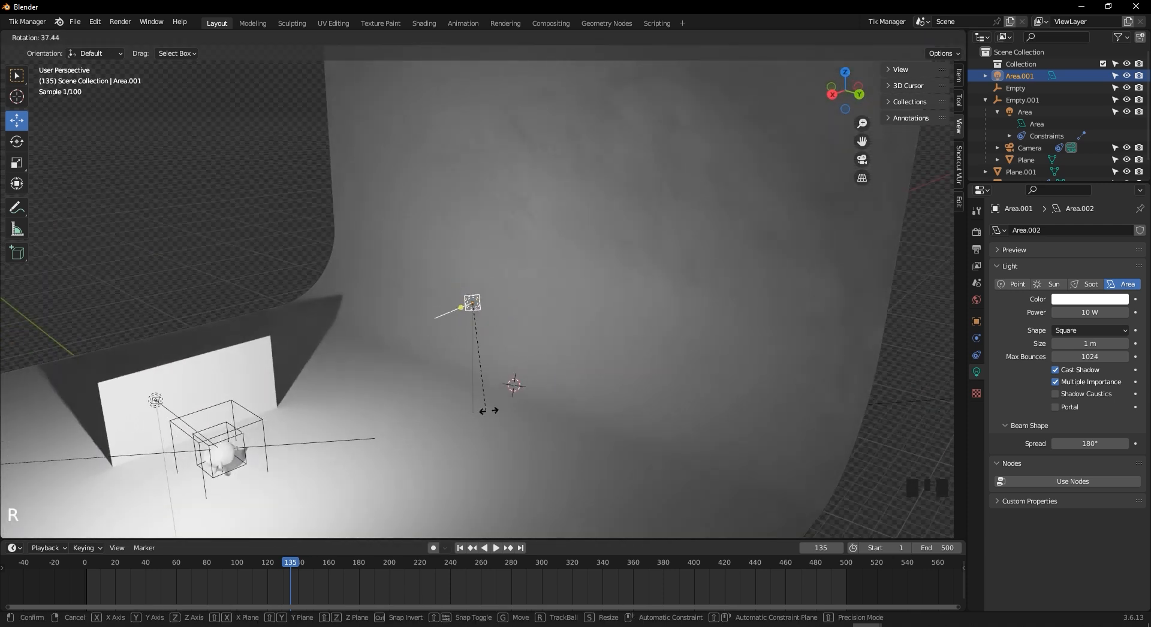
key("r")
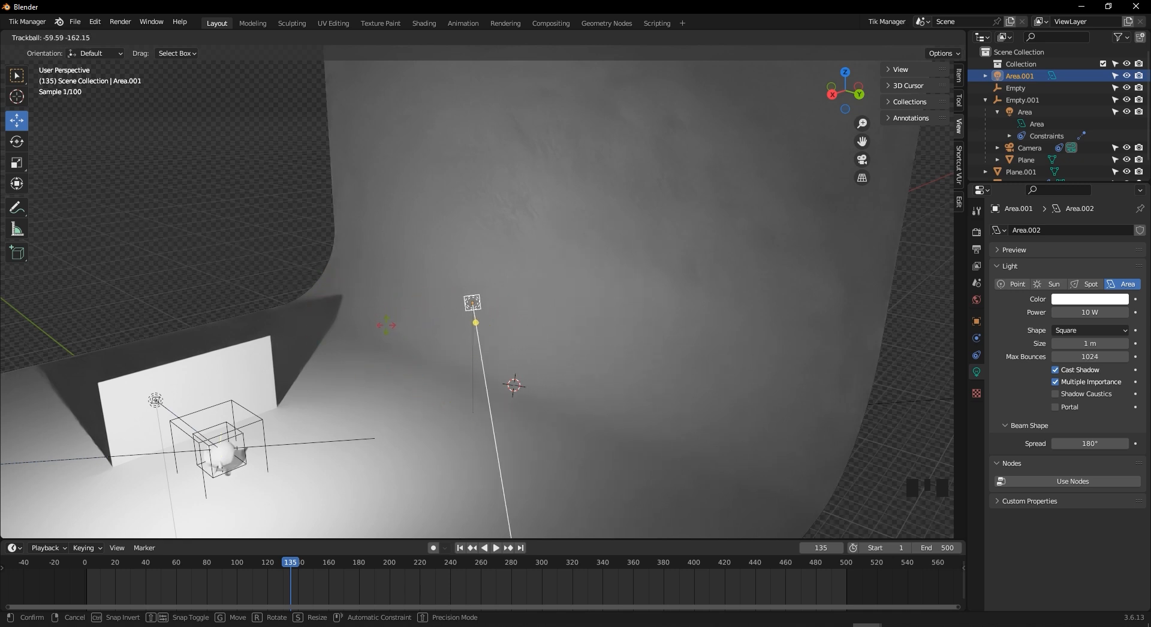
left_click(406, 336)
middle_click_drag(405, 336, 504, 336)
key("r")
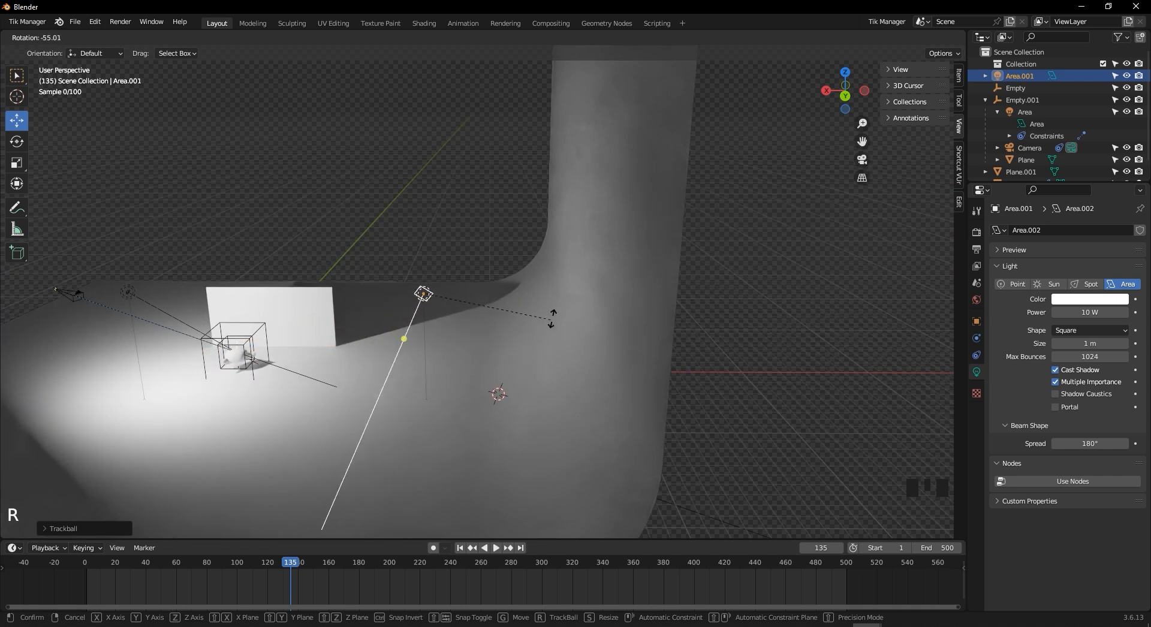
left_click(541, 334)
key("shift+t")
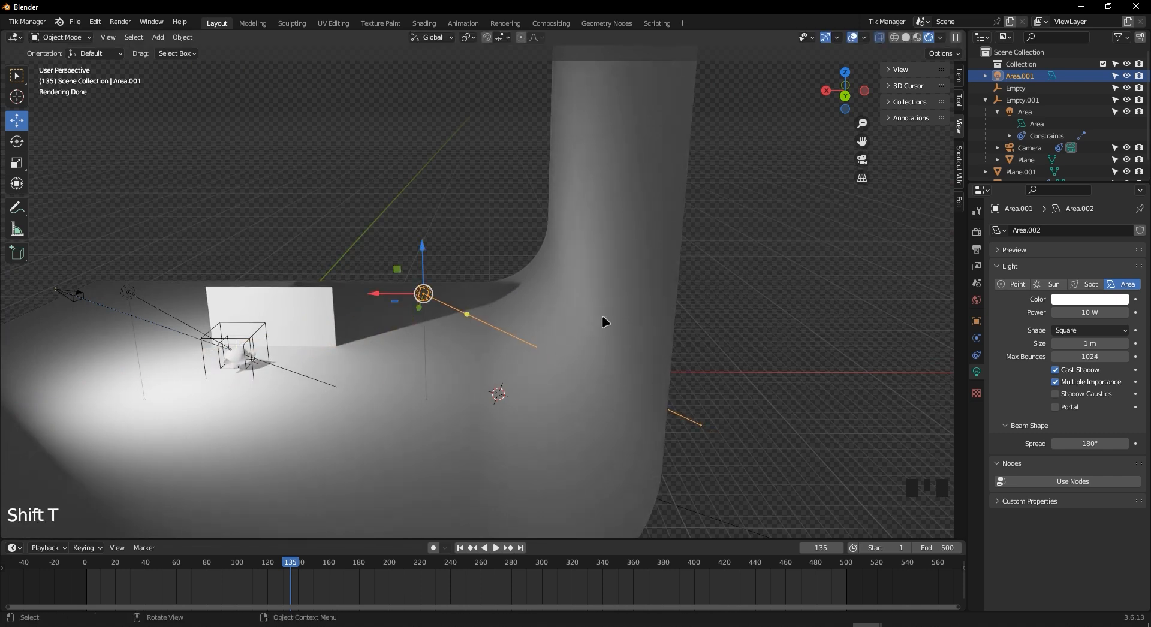
Set the backdrop area light's size to 12.3 m and its power to 500 W, judged from the camera view
key("KP_0")
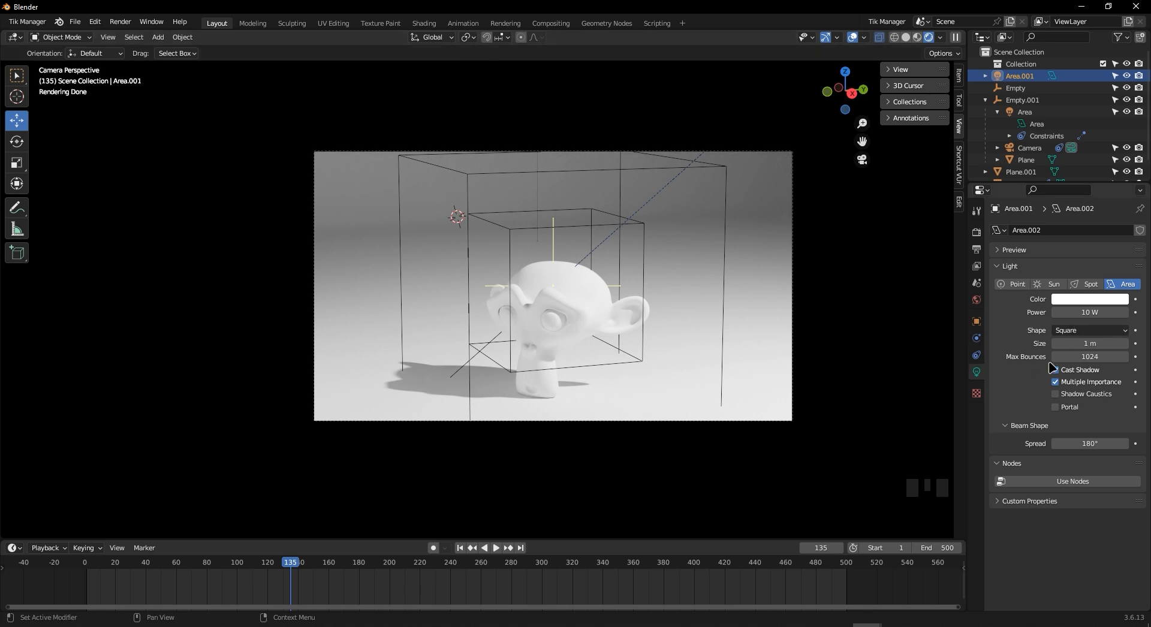
left_click_drag(1101, 343, 1103, 313)
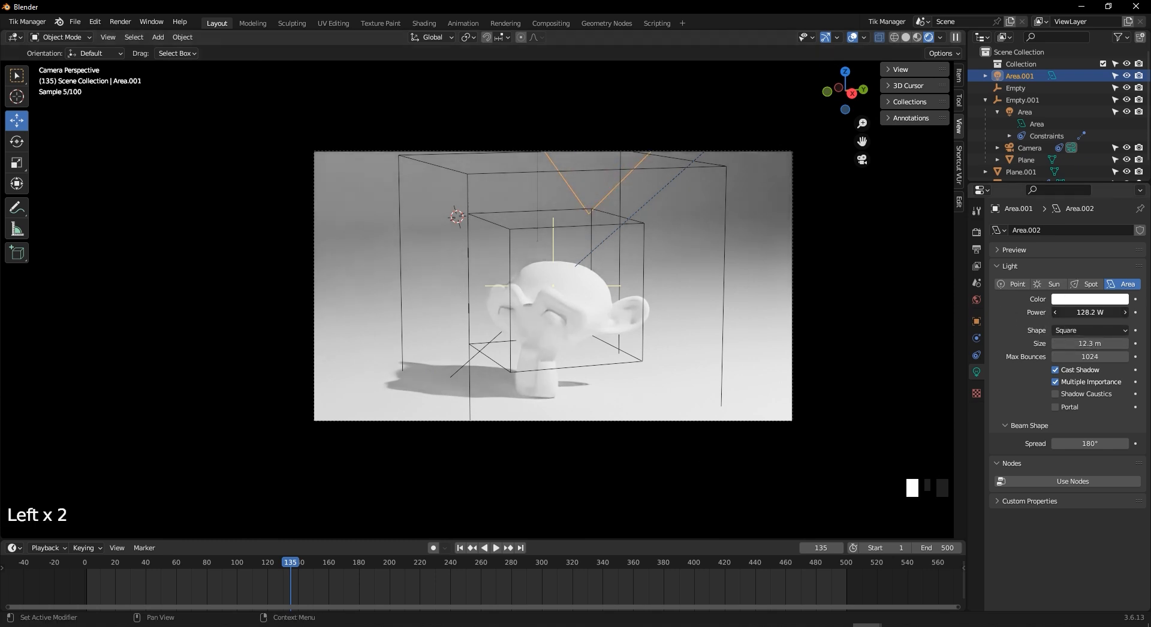
left_click(1068, 313)
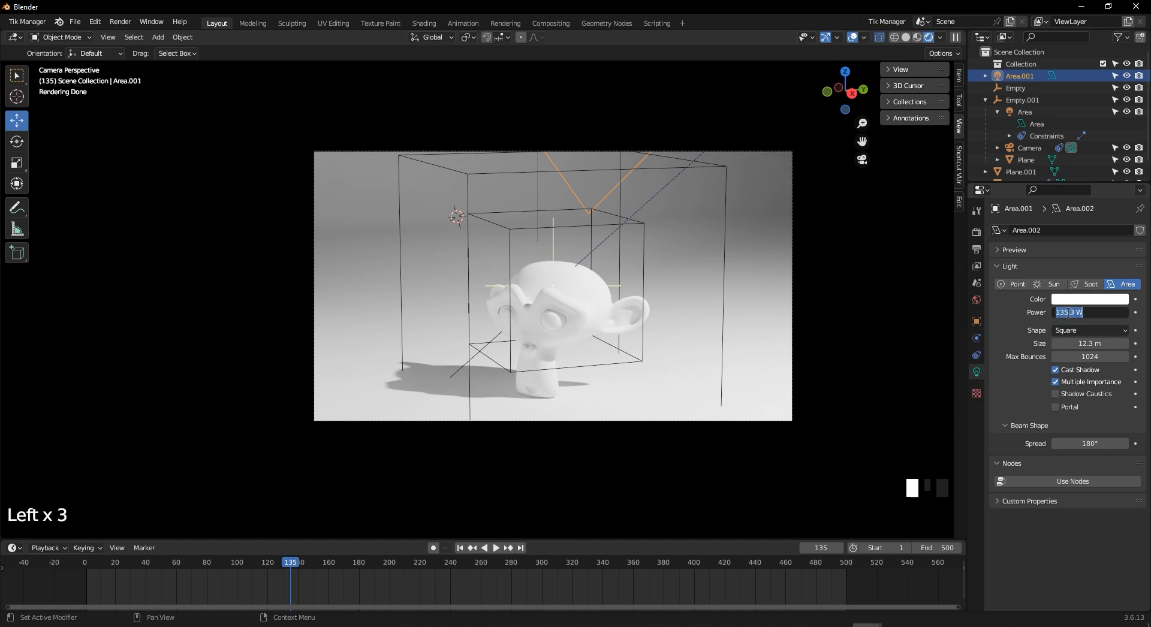
type("500")
key("Return")
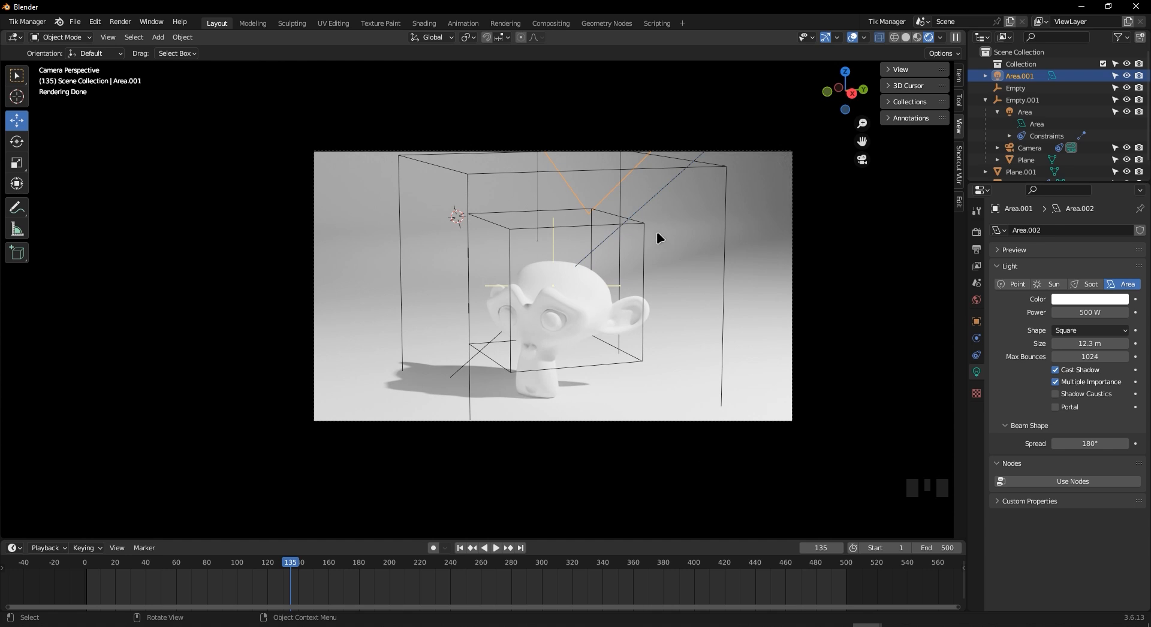
Shift the backdrop area light along its local Z axis and set its power to 1000 W
key("g")
key("z")
key("z")
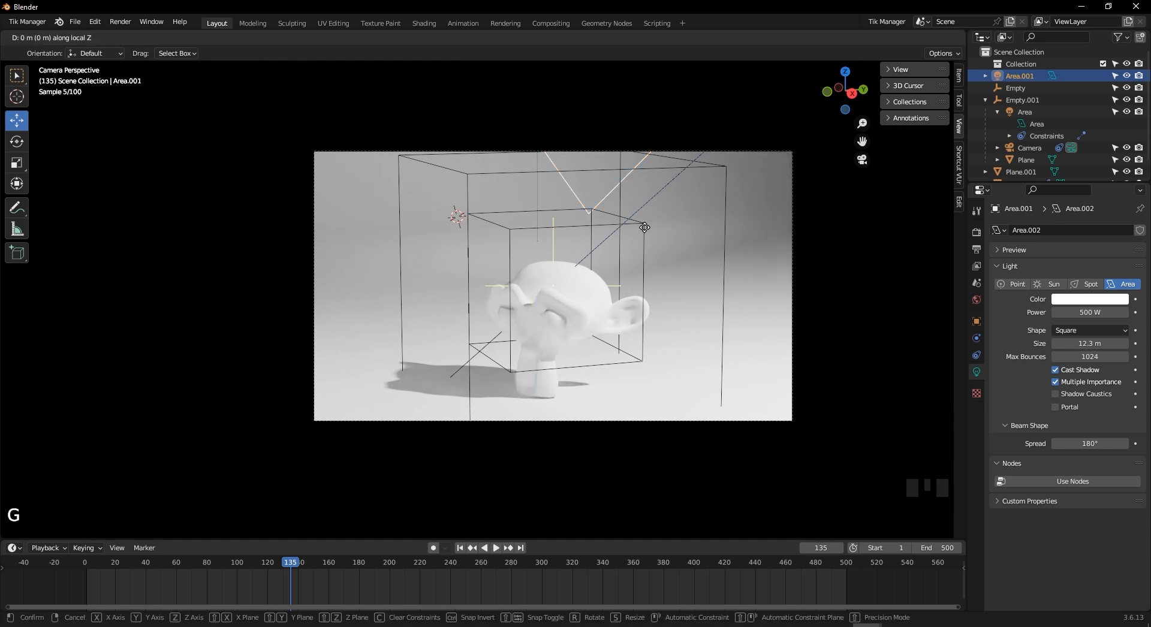
left_click(852, 185)
scroll(669, 248, "up", 4)
middle_click_drag(651, 260, 440, 325)
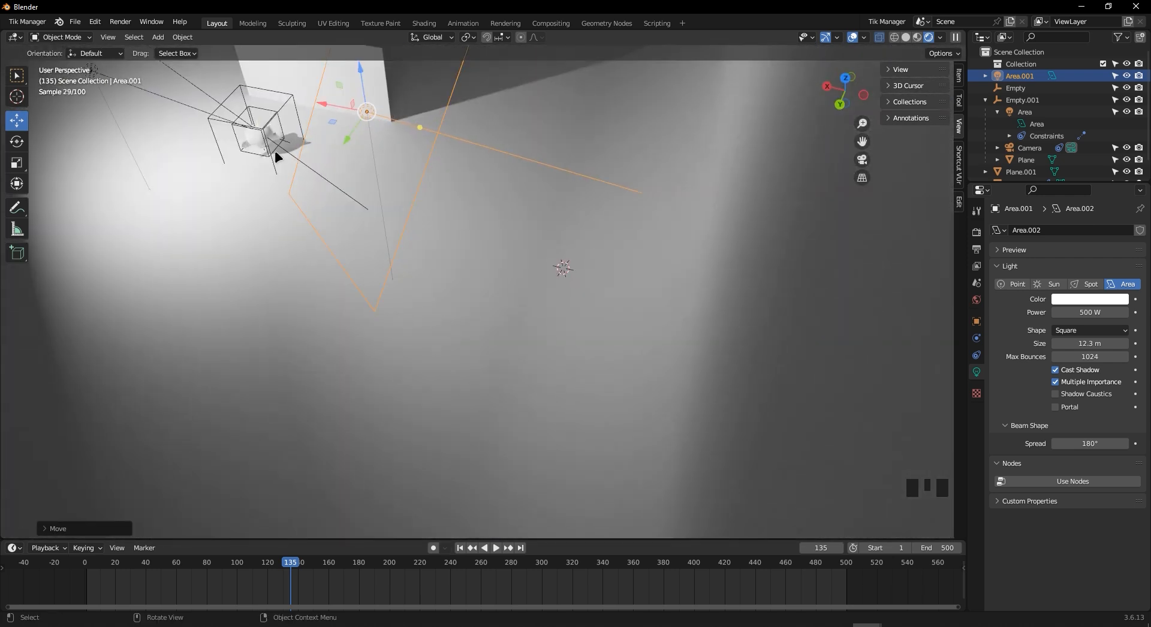
key("KP_0")
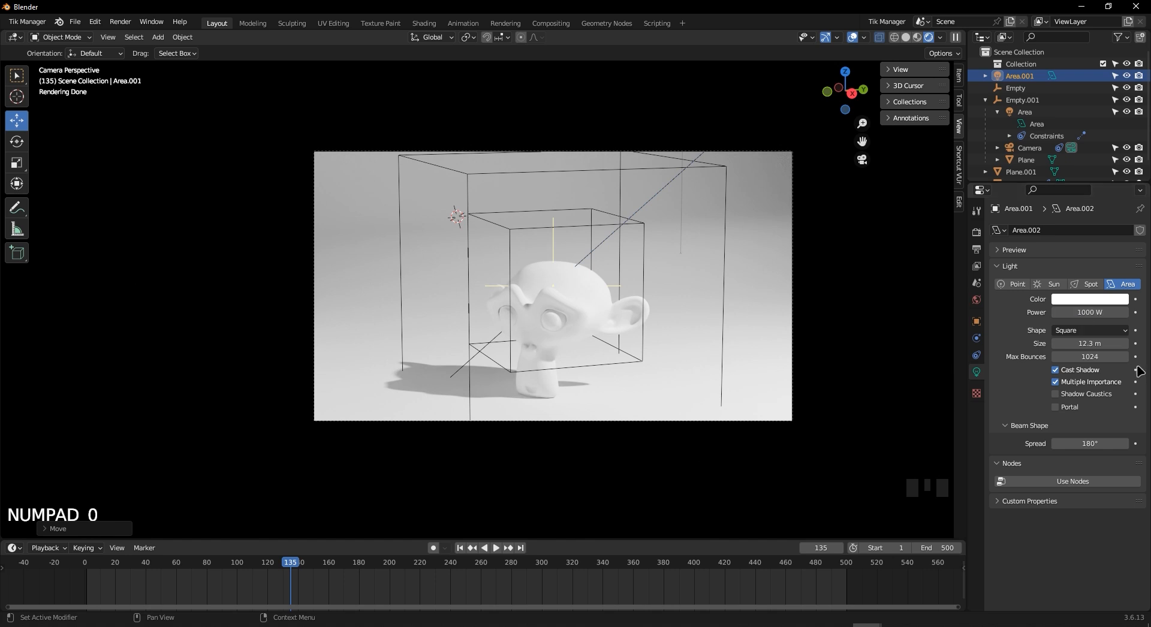
Rotate the backdrop area light so it points more directly at the backdrop's rear wall
mouse_move(600, 288)
middle_mouse_down()
mouse_move(664, 241)
mouse_move(600, 280)
middle_mouse_up()
scroll(659, 258, "down", 2)
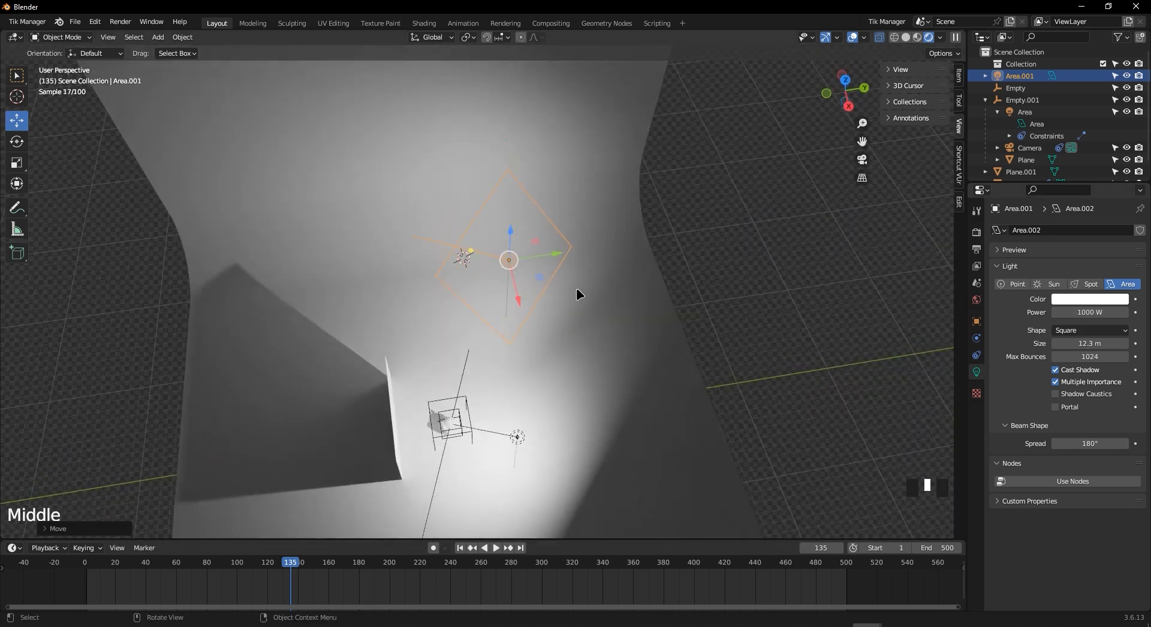
key("r")
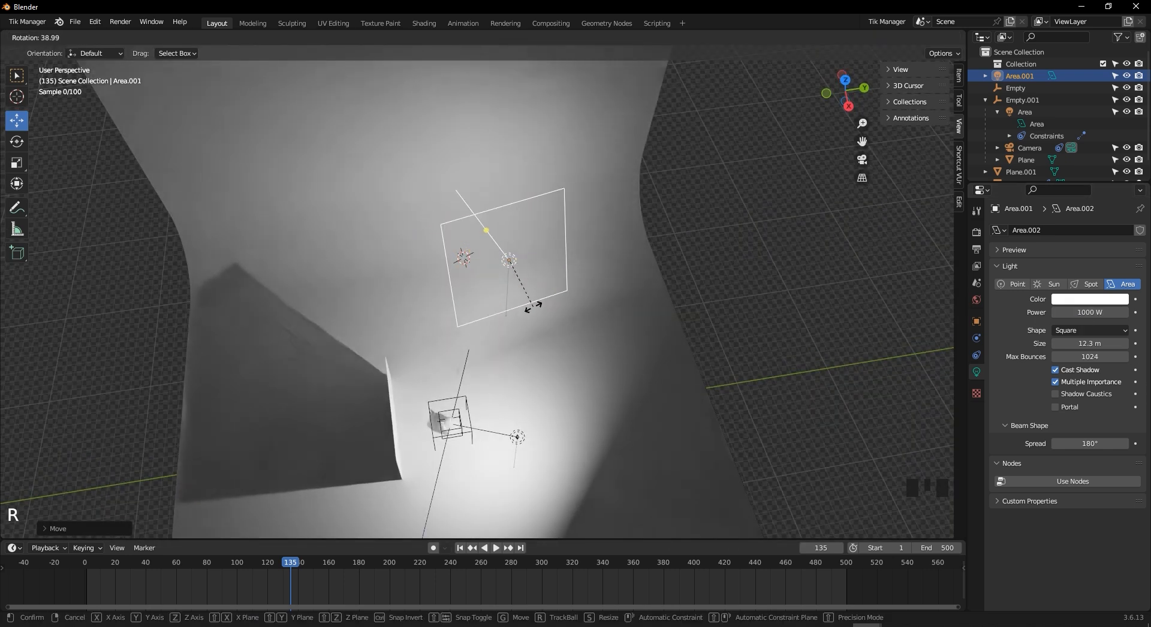
left_click(542, 311)
Set the backdrop area light's power to 2000 W while looking through the camera
key("KP_0")
double_click(1056, 312)
type("2000")
key("Return")
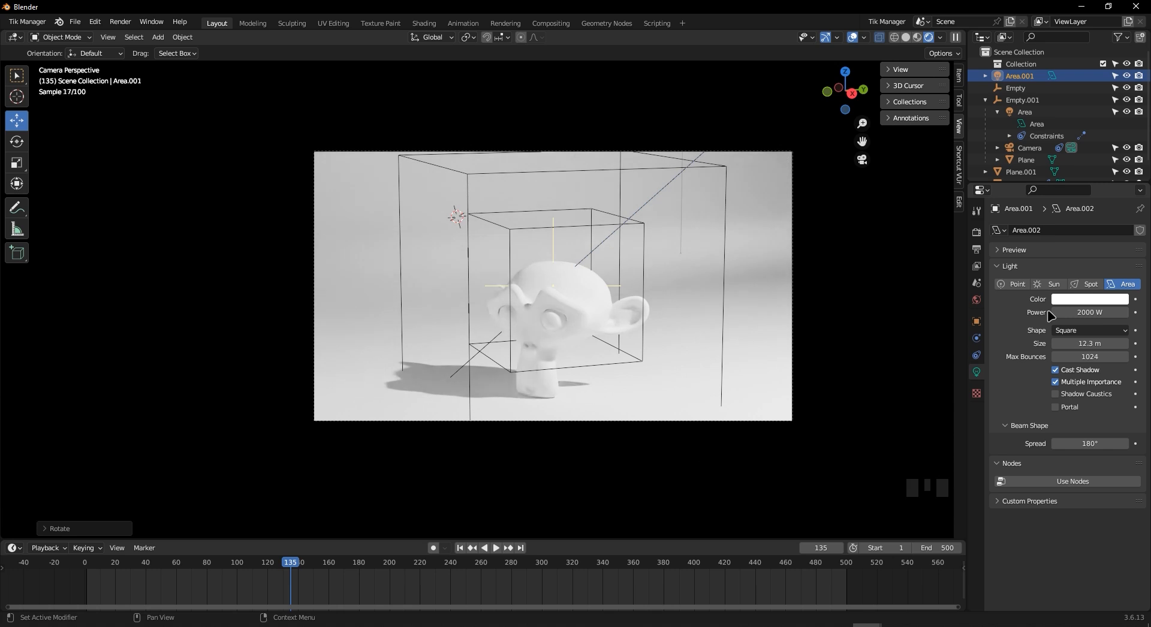
Turn off Cast Shadow and Multiple Importance for the backdrop area light
middle_click_drag(729, 269, 599, 326)
scroll(729, 316, "down", 3)
left_click(1056, 369)
left_click(1056, 370)
left_click(1059, 380)
left_click(1055, 369)
Move the backdrop area light sideways toward the backdrop's edge, away from the reflector, and check it through the camera
key("g")
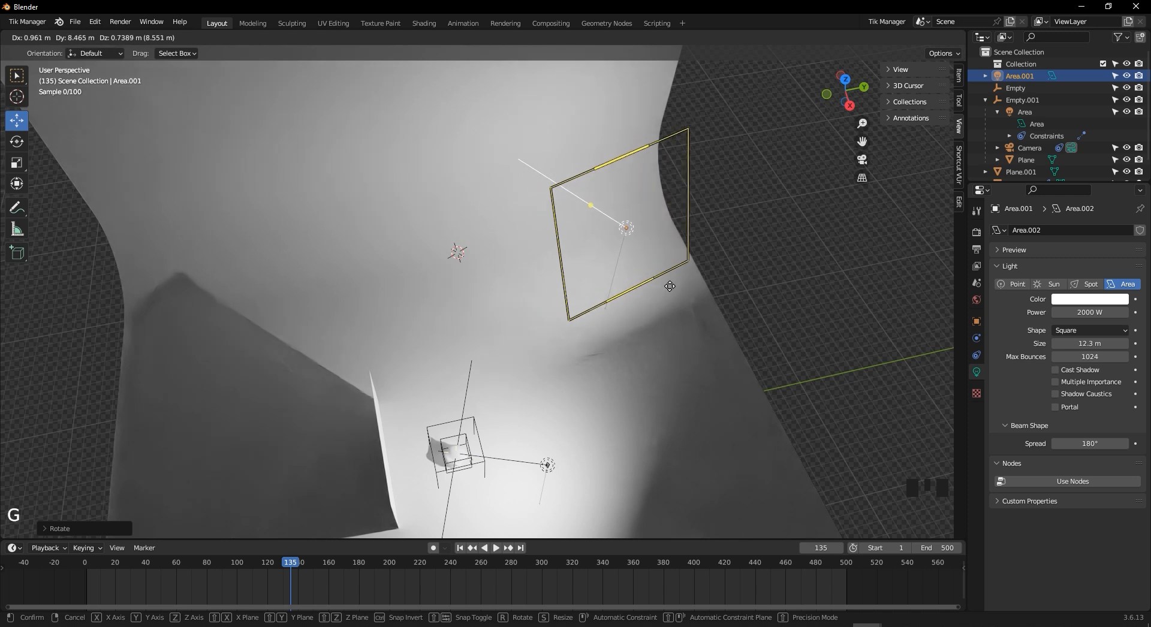
left_click(686, 298)
key("KP_0")
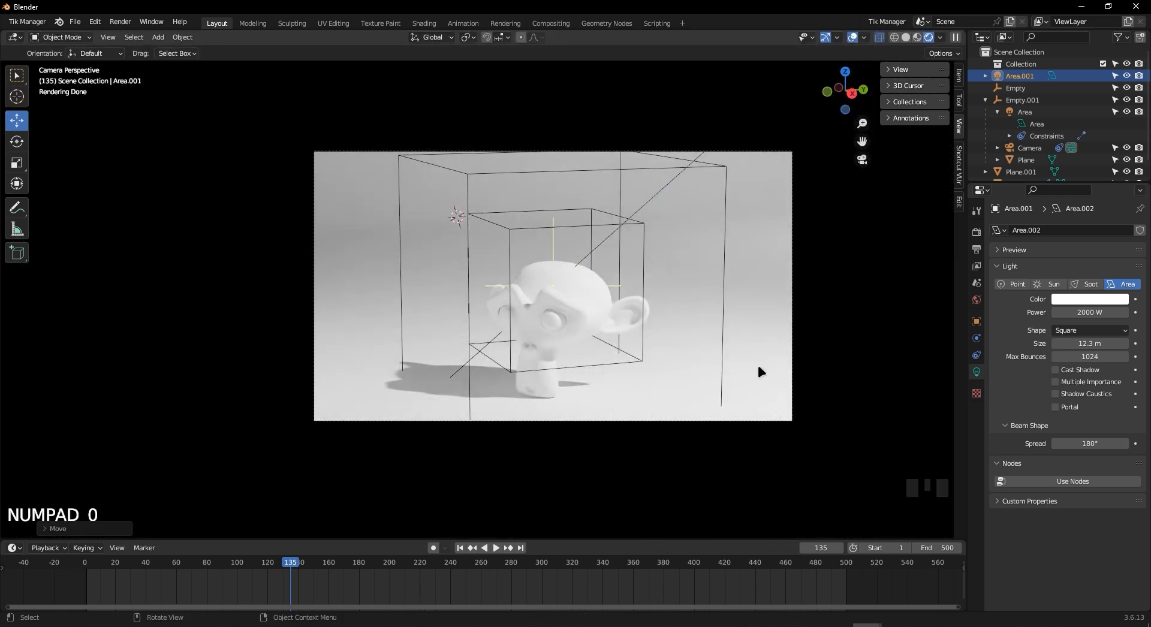
scroll(732, 321, "up", 1)
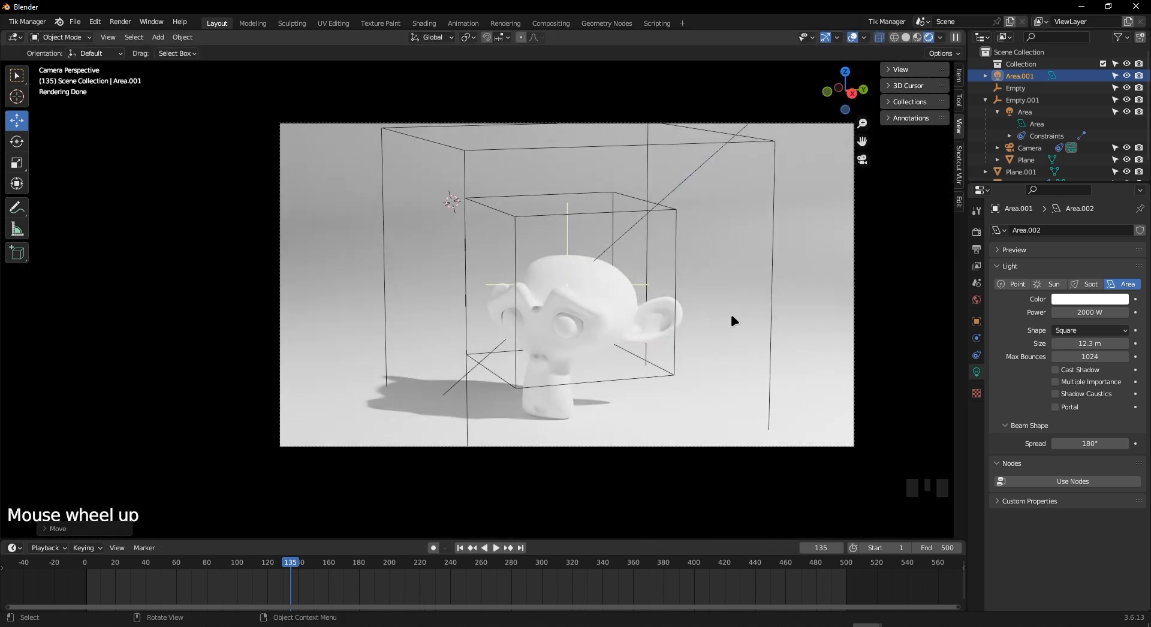
Undo the backdrop light's last move to compare the lighting in the camera view, and redo it
key("ctrl+z")
scroll(774, 278, "up", 2)
middle_click_drag(774, 283, 671, 311, "shift")
scroll(719, 280, "down", 6)
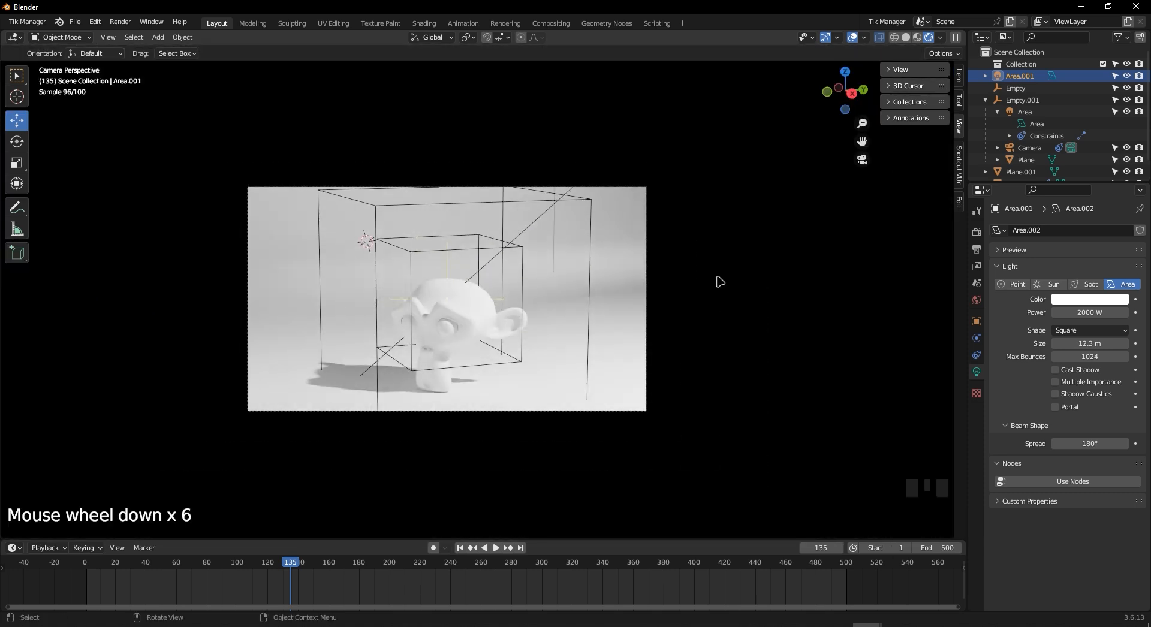
key("ctrl+shift+z")
key("ctrl+shift+z")
key("ctrl+shift+z")
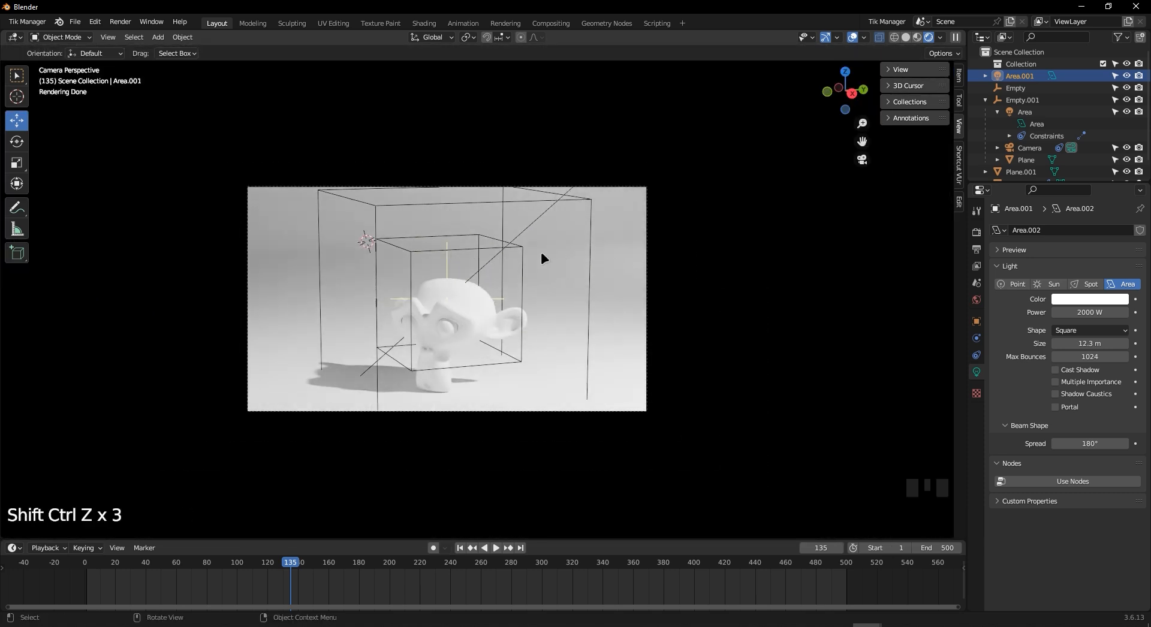
Enlarge the backdrop area light to 26 m and set its power to 4000 W
scroll(545, 256, "up", 4)
left_click(1097, 312)
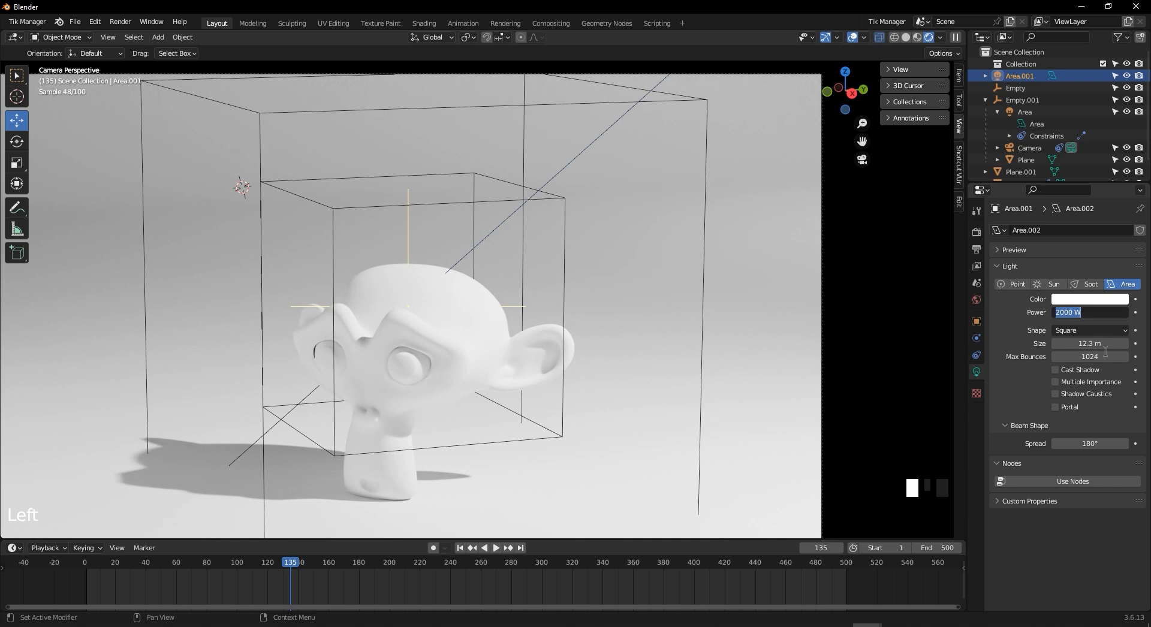
left_click_drag(1105, 344, 1136, 344)
scroll(552, 252, "down", 6)
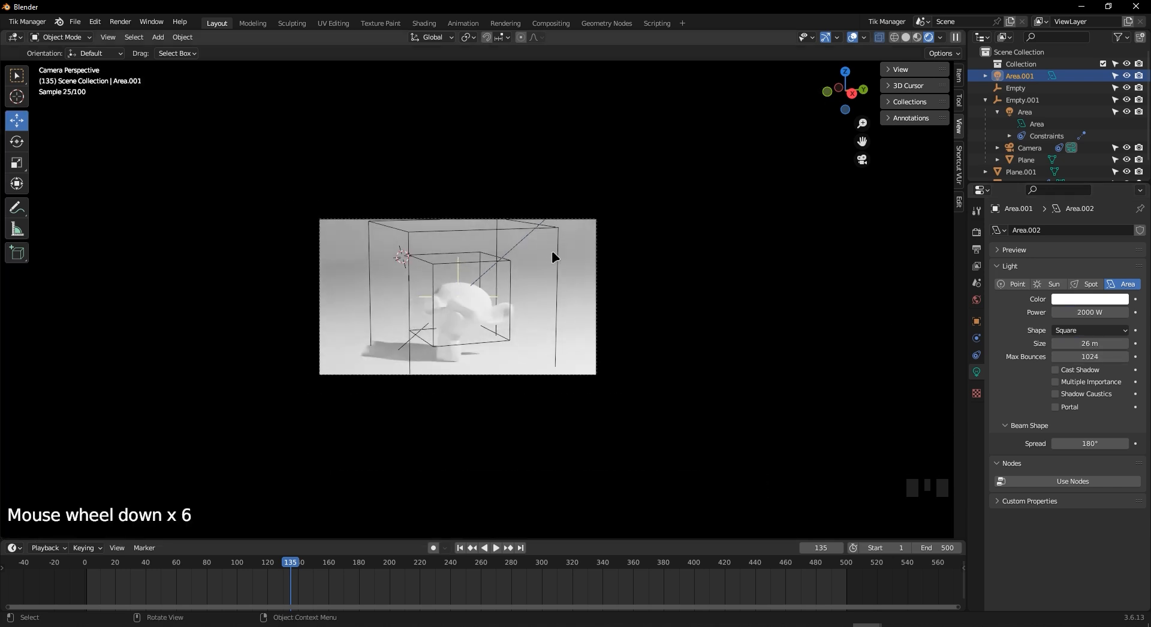
scroll(587, 253, "up", 3)
left_click(1072, 314)
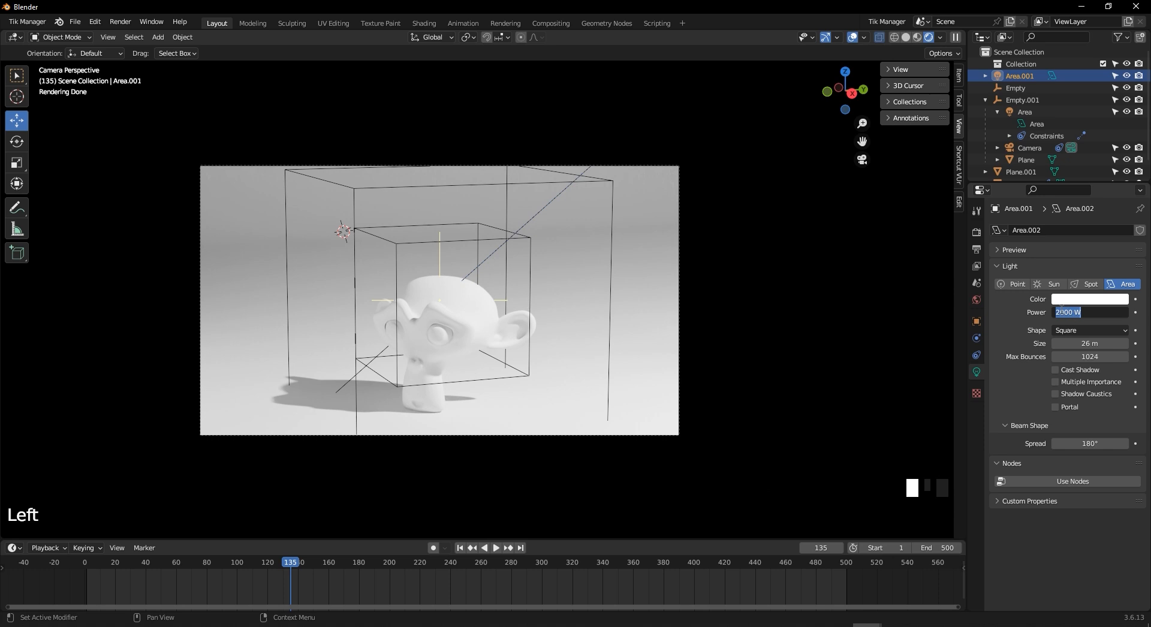
type("4000")
key("Return")
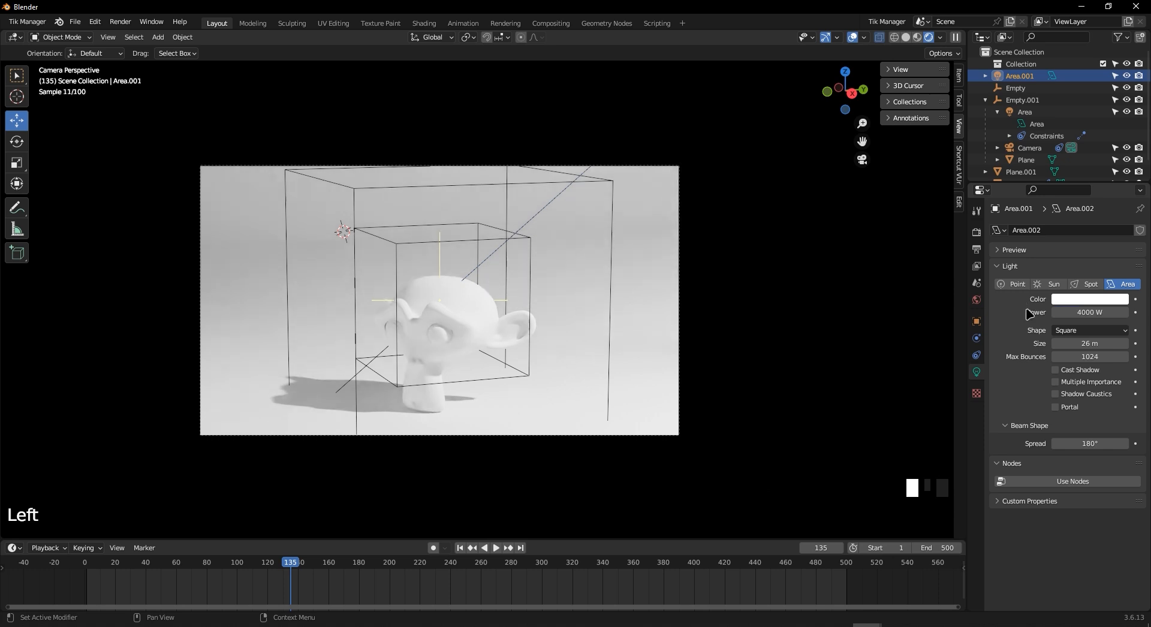
left_click(707, 301)
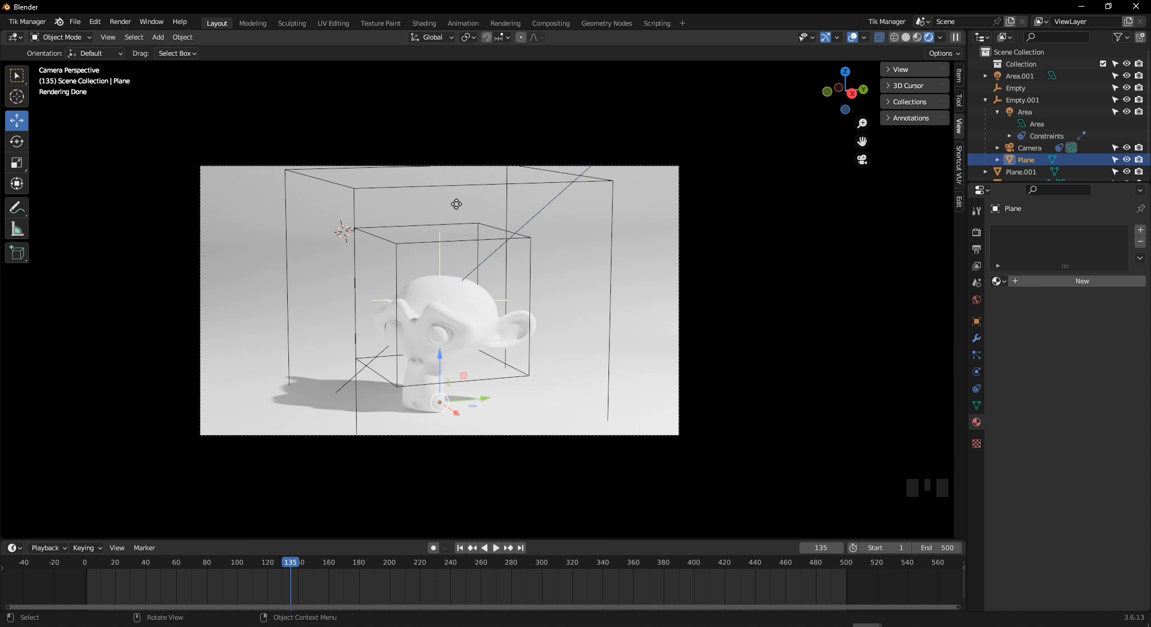
scroll(403, 308, "up", 2)
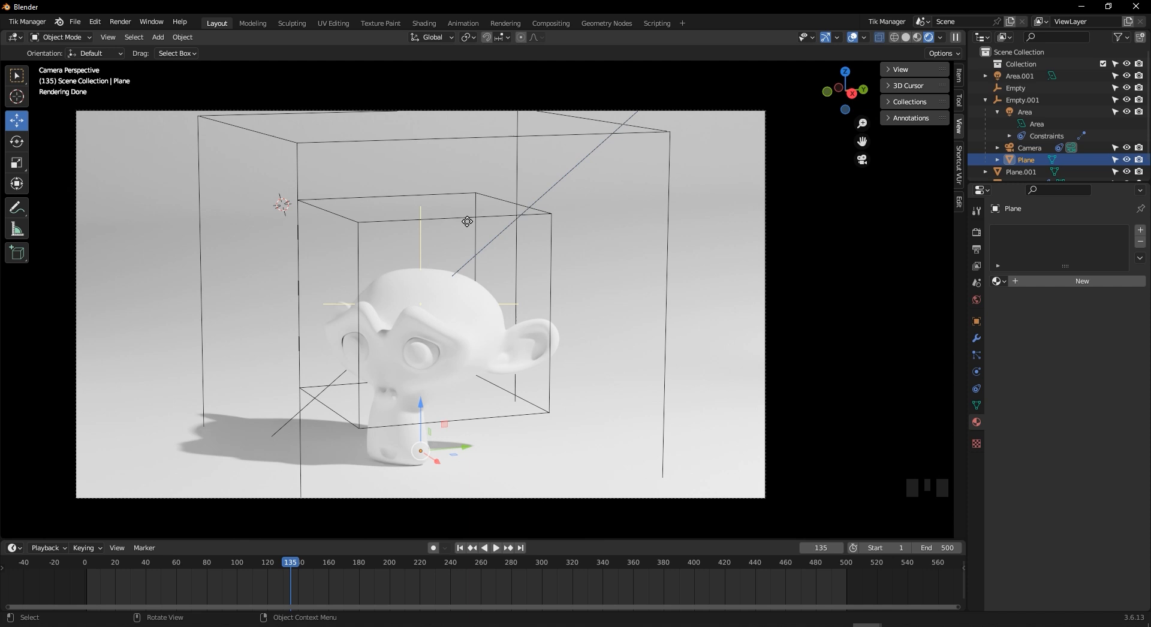
scroll(466, 257, "down", 2)
scroll(483, 293, "up", 2)
scroll(539, 310, "down", 1)
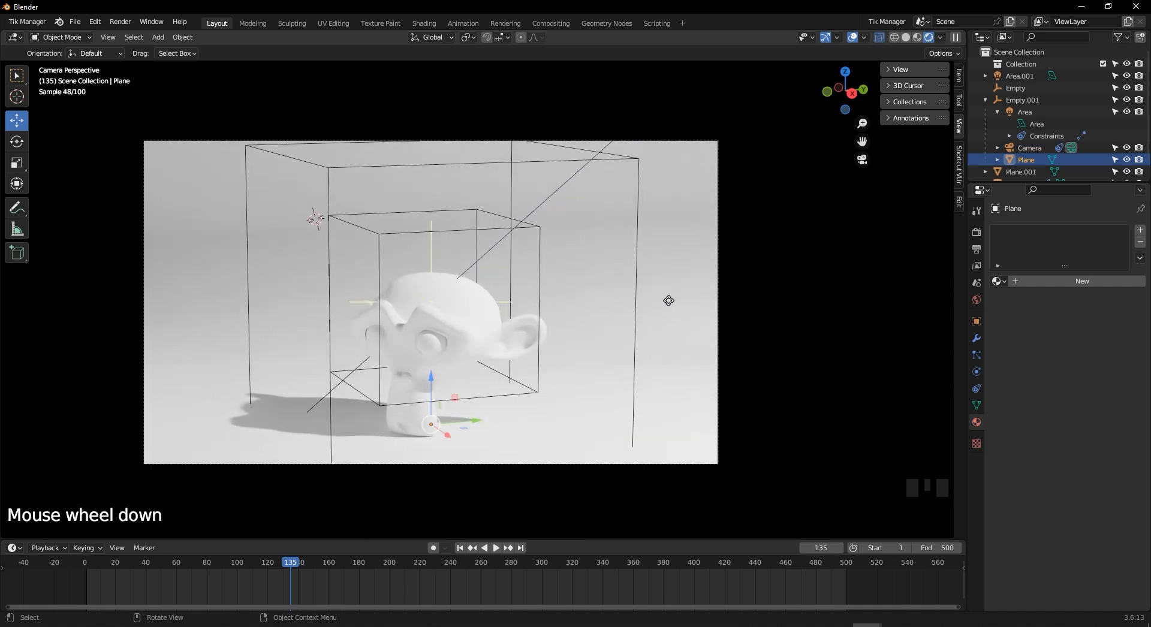